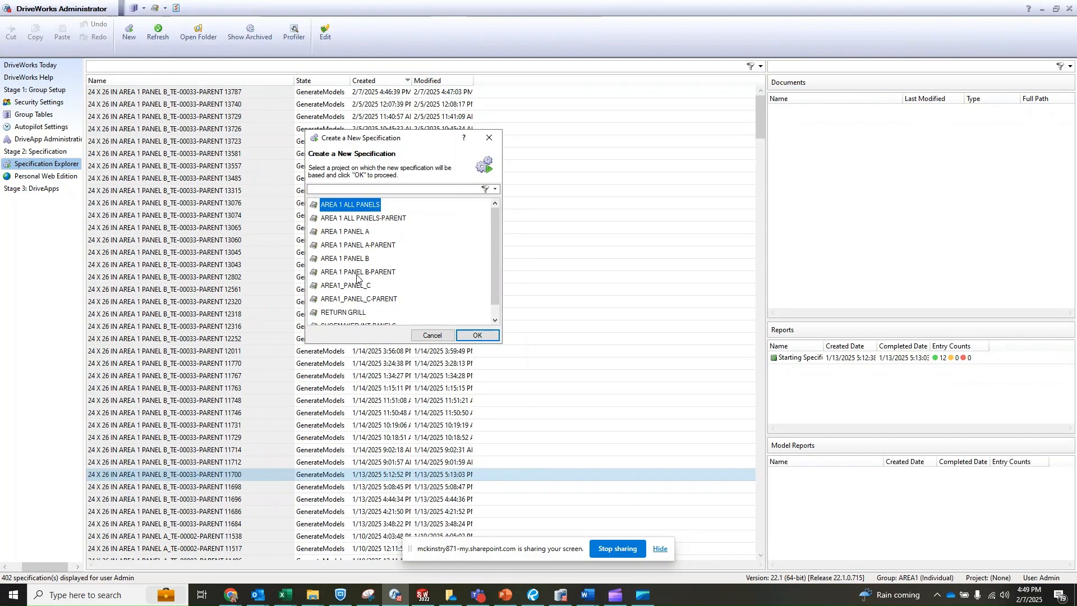
# - Create a specification from the AREA 1 PANEL B-PARENT project and look at the child specification form without adding an entry
pyautogui.click(357, 274)
pyautogui.click(480, 336)
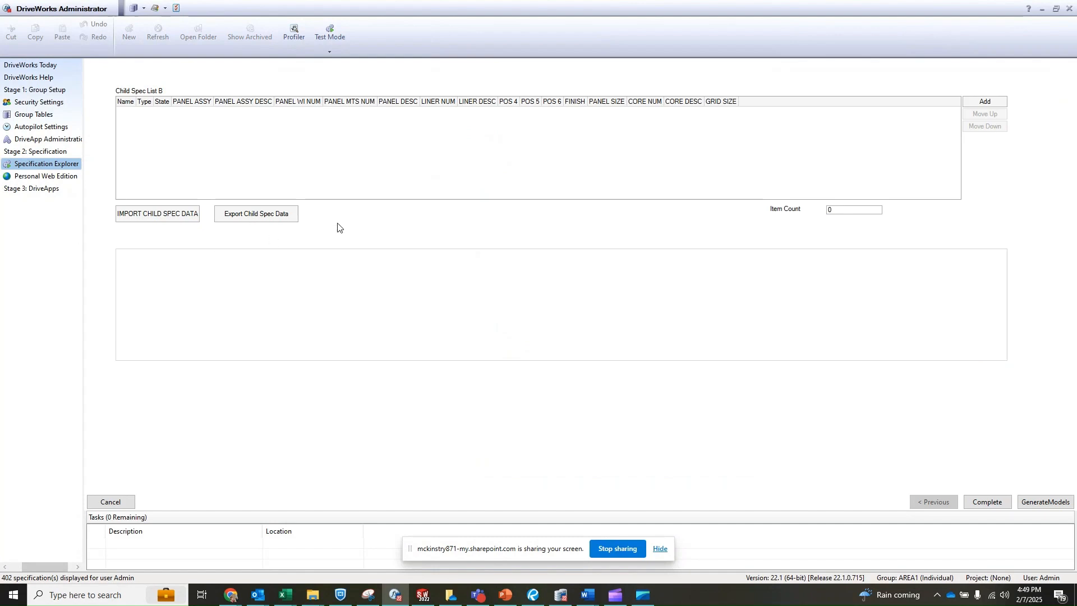
pyautogui.click(998, 103)
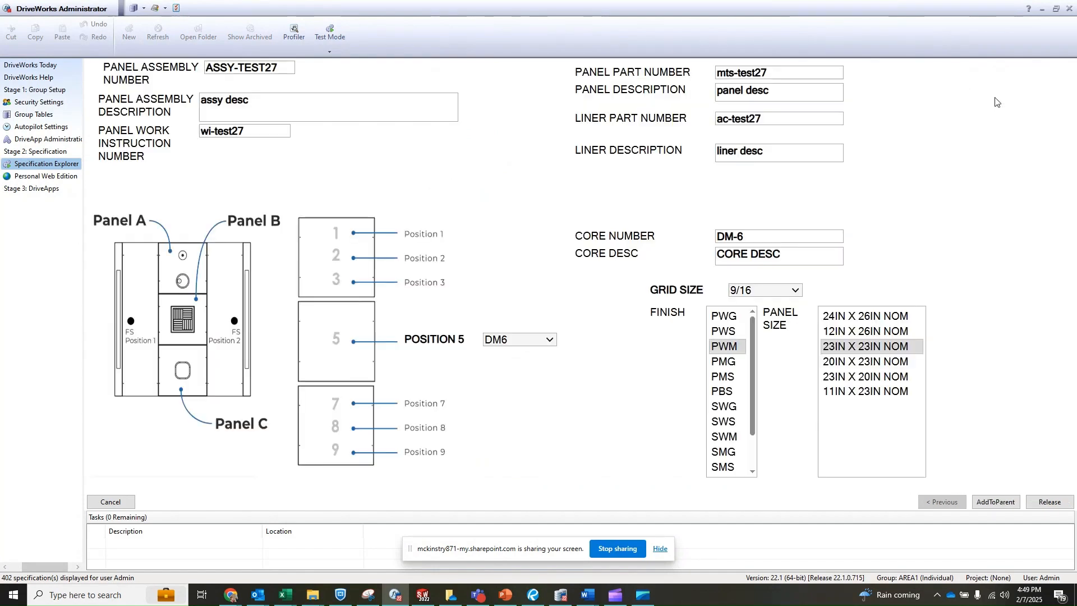
pyautogui.click(103, 504)
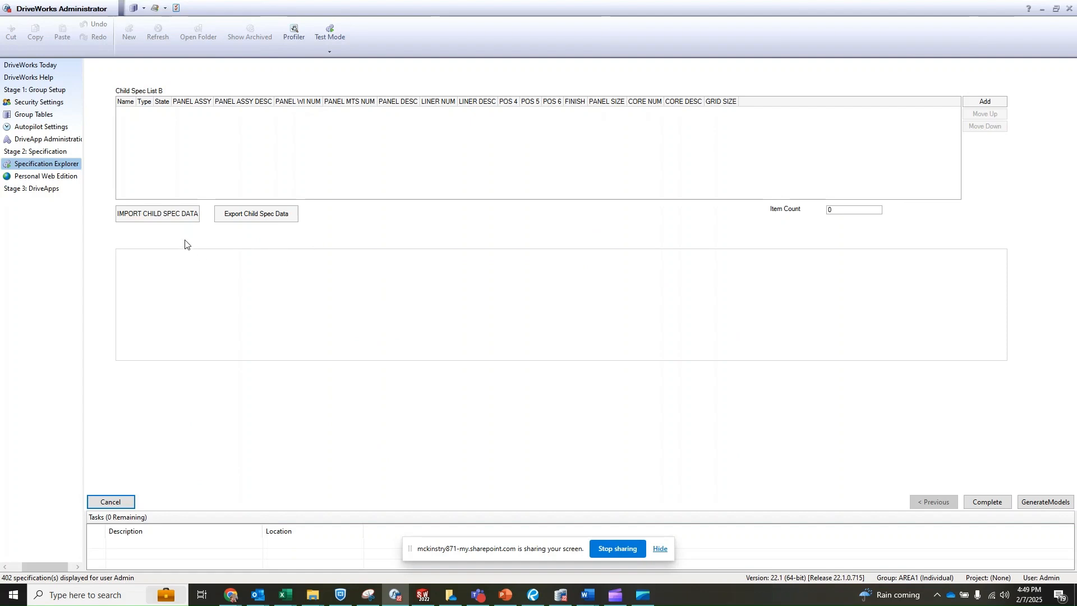
# - Import the child specification data from the file 20x23 dm6 remake.csv
pyautogui.click(164, 216)
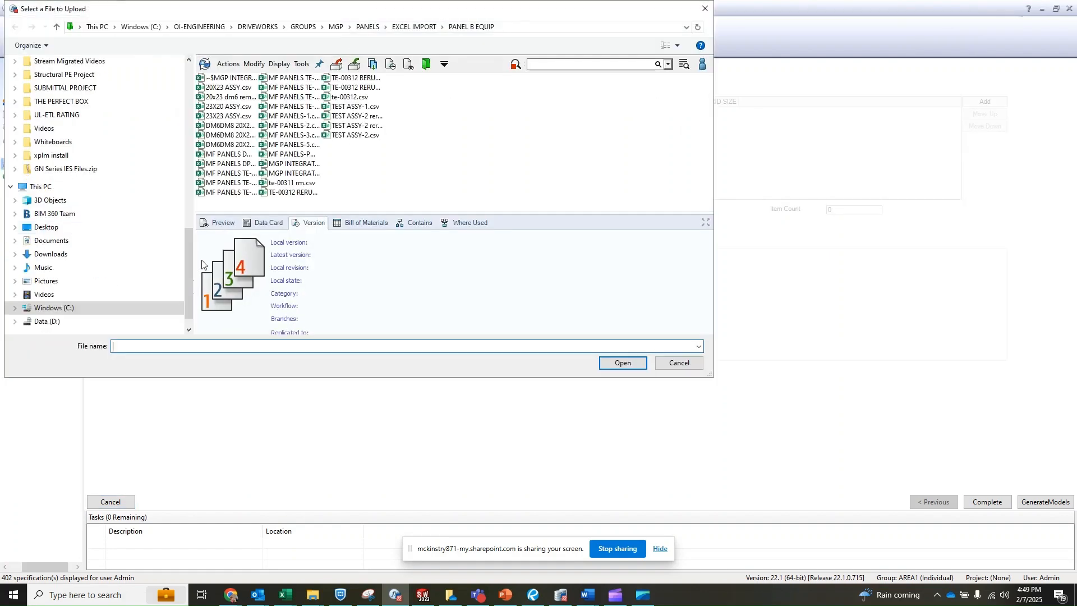
pyautogui.click(233, 99)
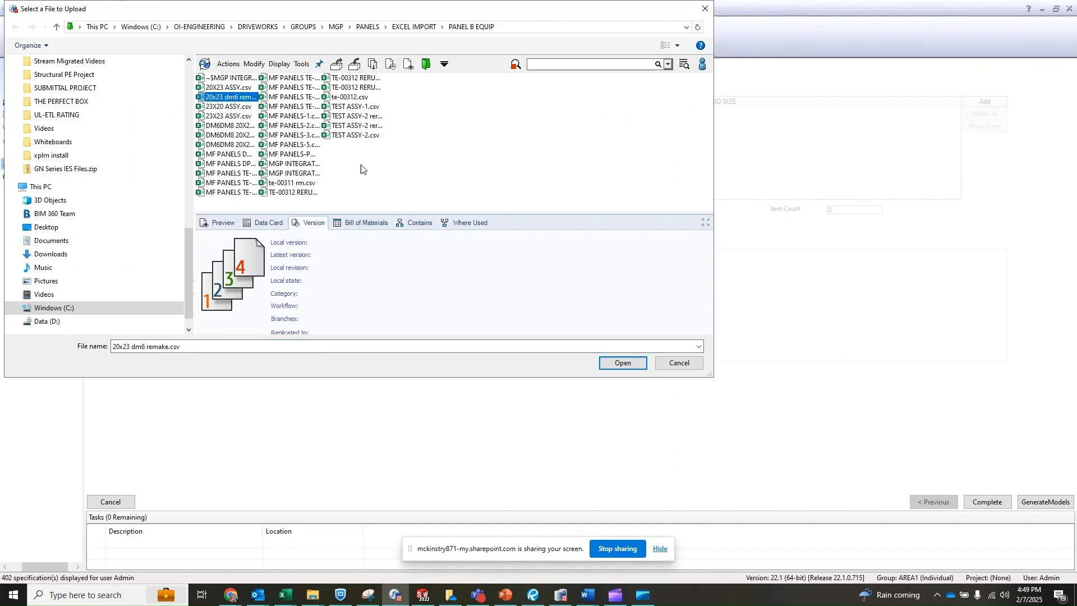
pyautogui.click(620, 363)
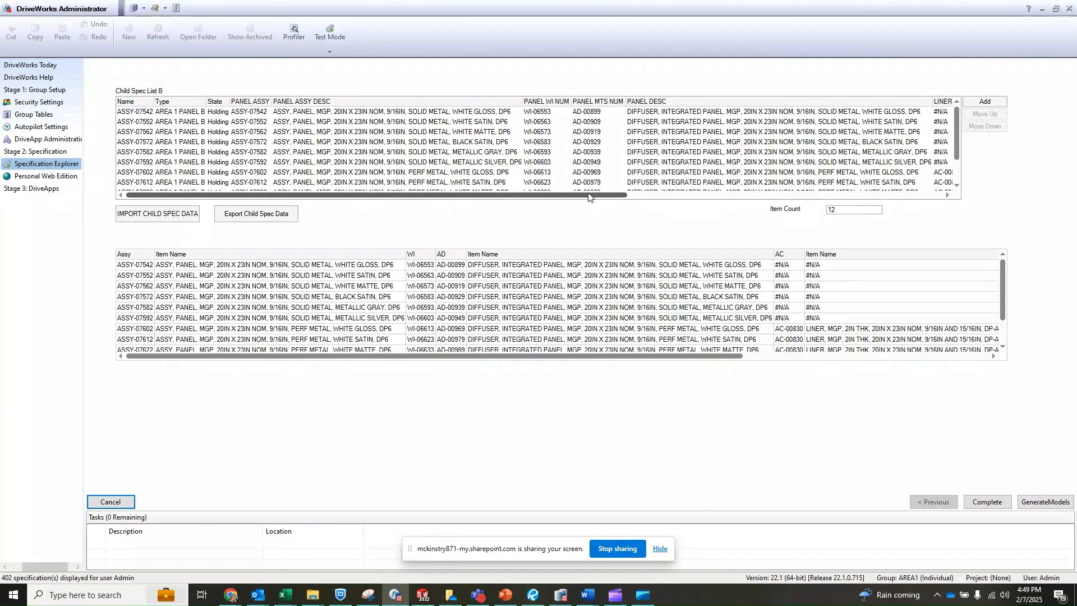
# - Check the liner, position, finish and size columns of the imported child specifications and run GenerateModels on the parent specification
pyautogui.moveTo(580, 196); pyautogui.dragTo(880, 191)
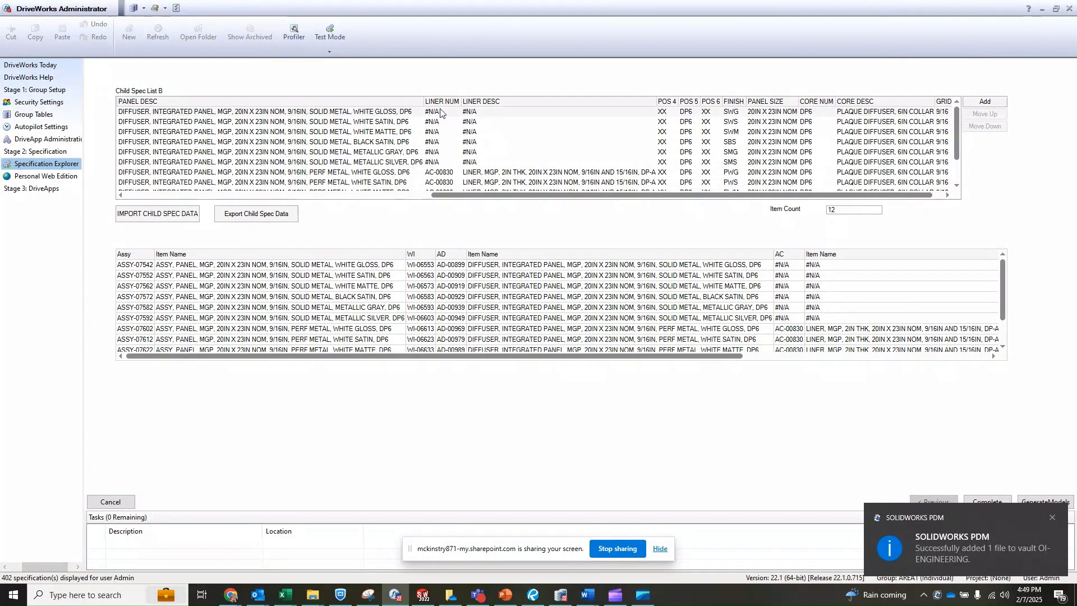
pyautogui.moveTo(588, 196); pyautogui.dragTo(600, 196)
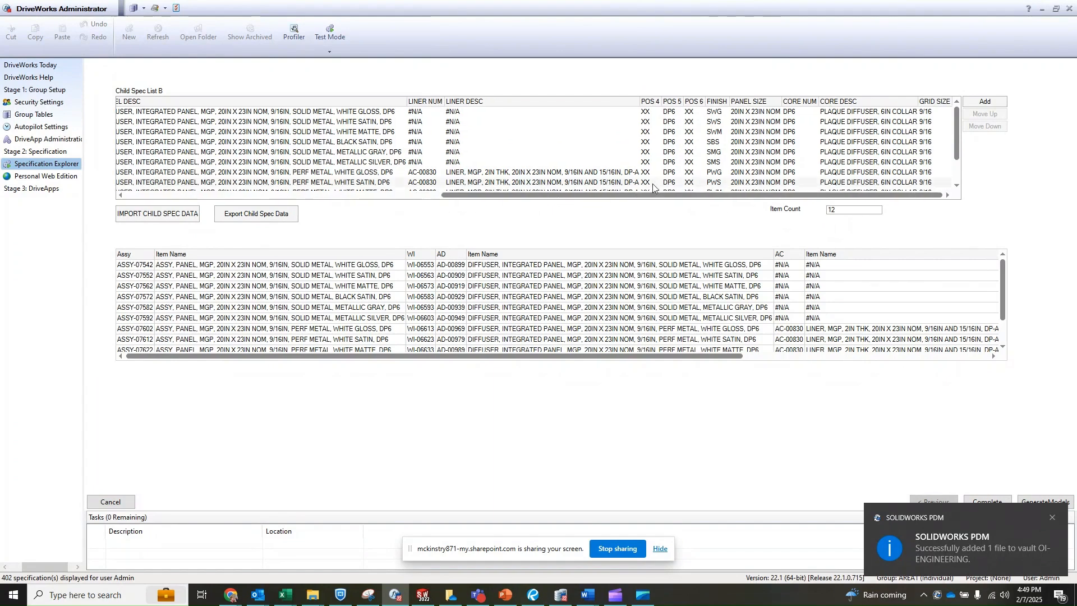
pyautogui.click(1051, 517)
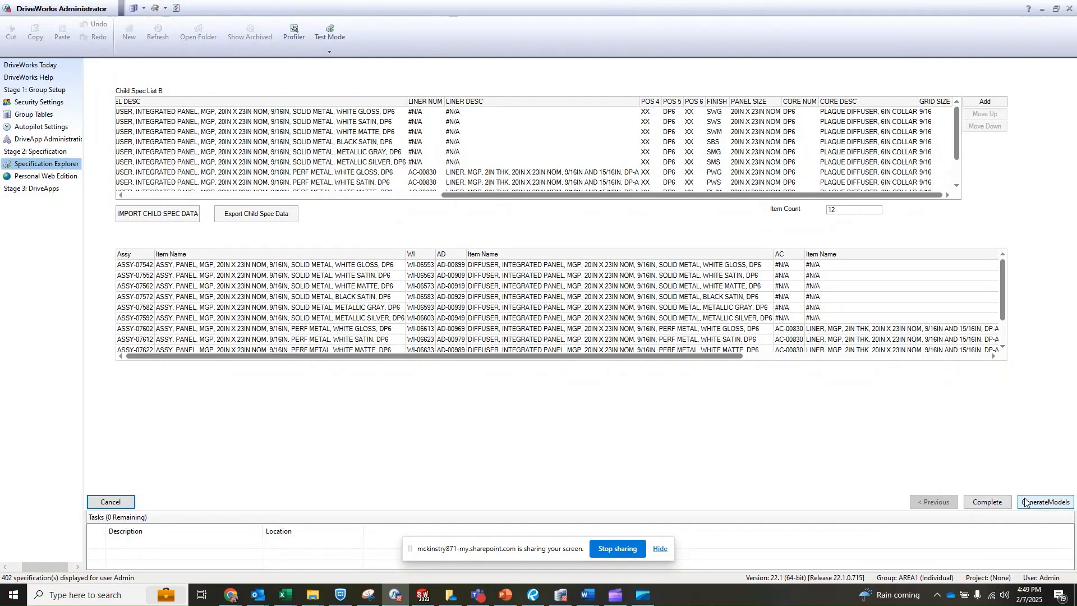
pyautogui.click(1026, 502)
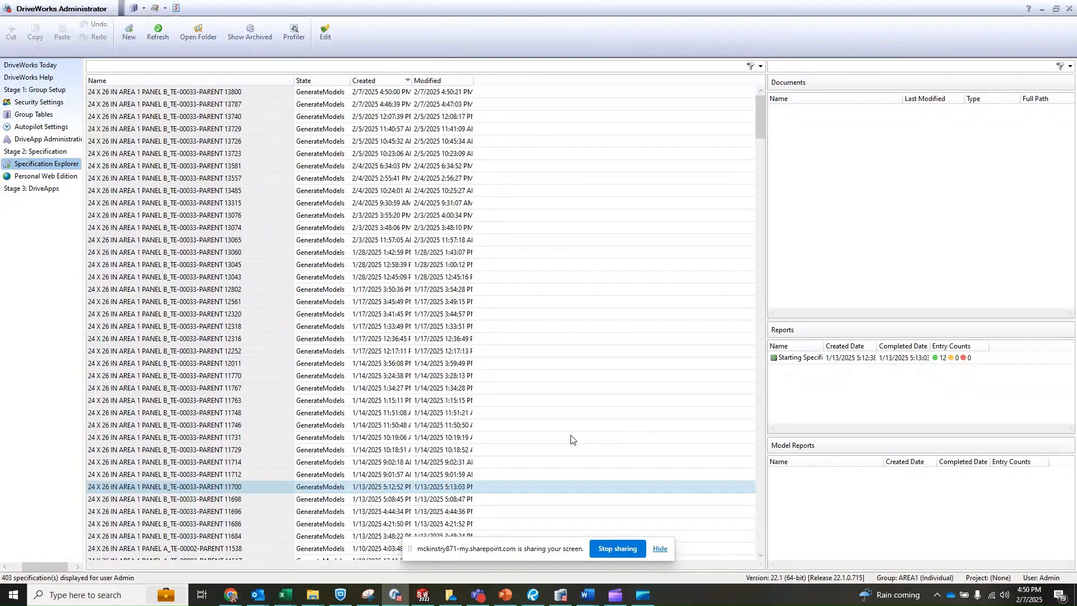
# - Switch to SOLIDWORKS and generate the queued ASSY-07542 model through DriveWorks Model Generation, keeping the DriveWorks Administrator window minimized
pyautogui.click(424, 598)
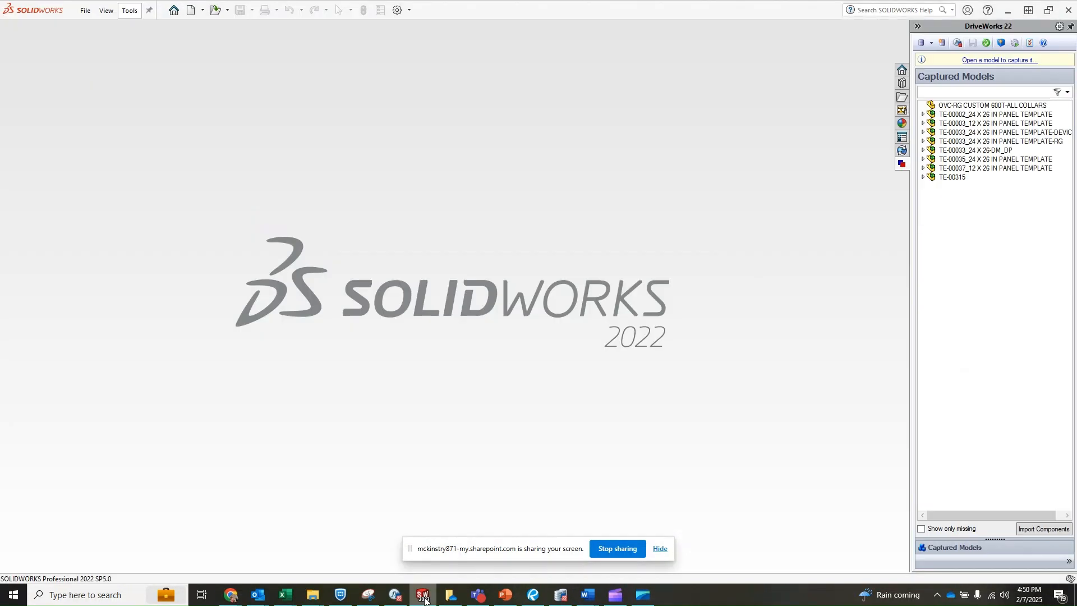
pyautogui.click(1002, 43)
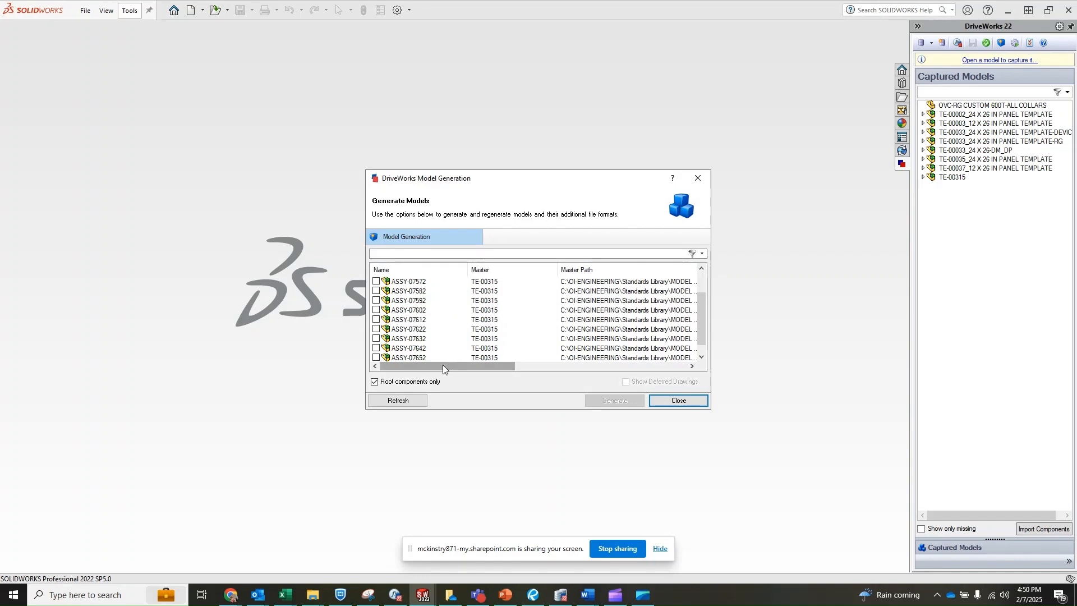
pyautogui.moveTo(454, 369); pyautogui.dragTo(415, 365)
pyautogui.click(376, 281)
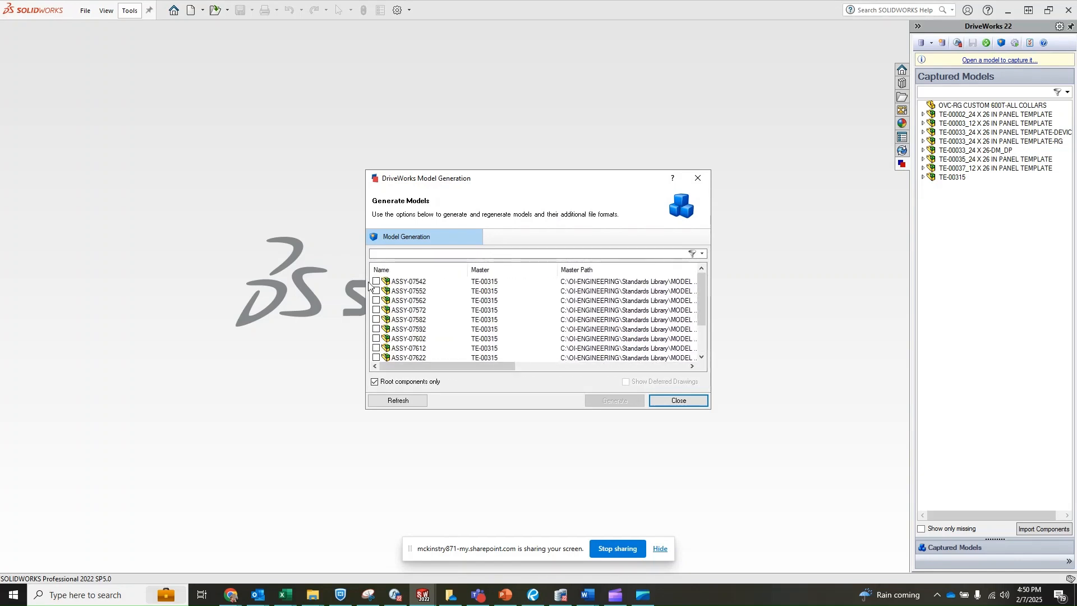
pyautogui.click(628, 401)
pyautogui.moveTo(292, 598)
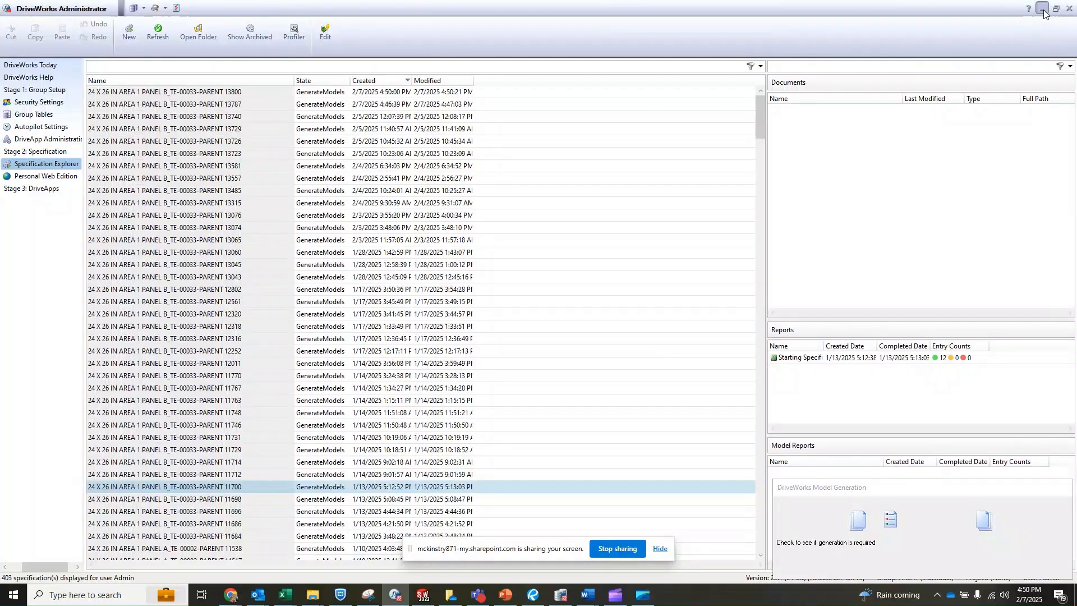
pyautogui.click(1043, 9)
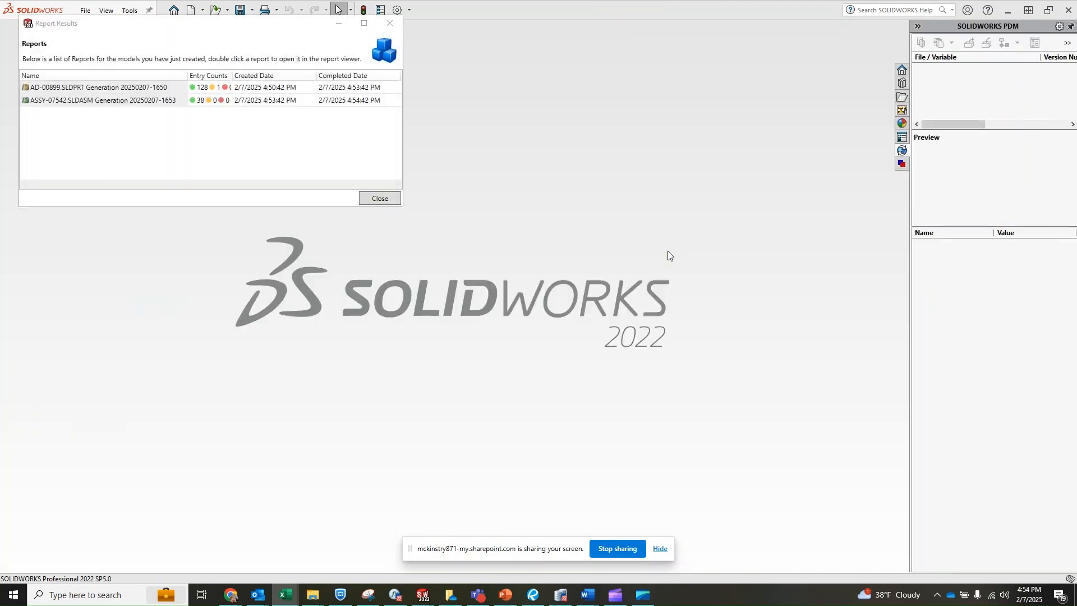
# - Dismiss the generation reports and Model Generation dialog, and open the captured master assembly TE-00315
pyautogui.click(380, 200)
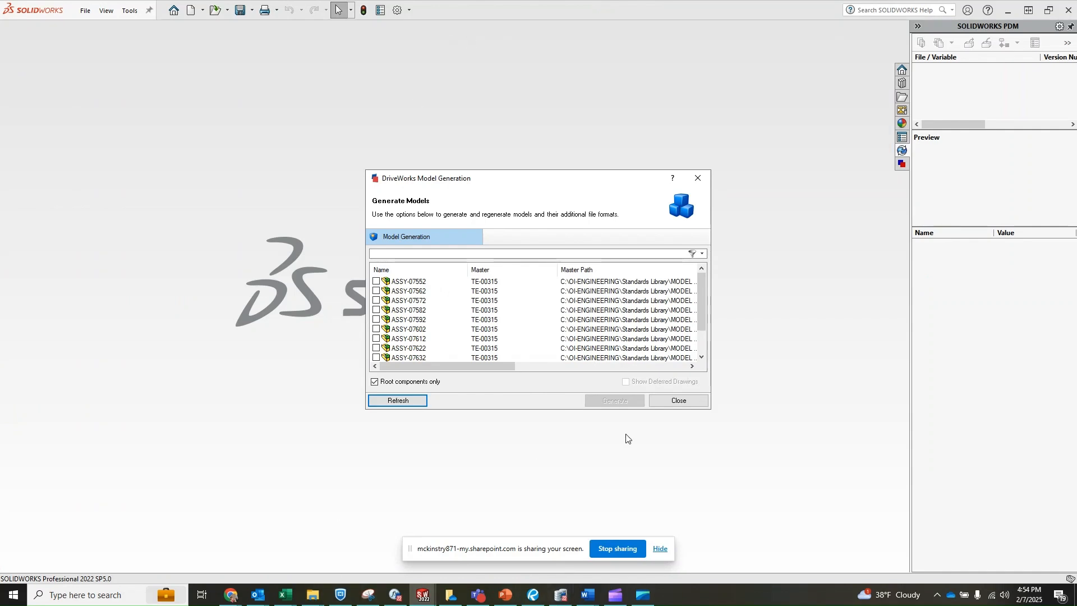
pyautogui.click(697, 177)
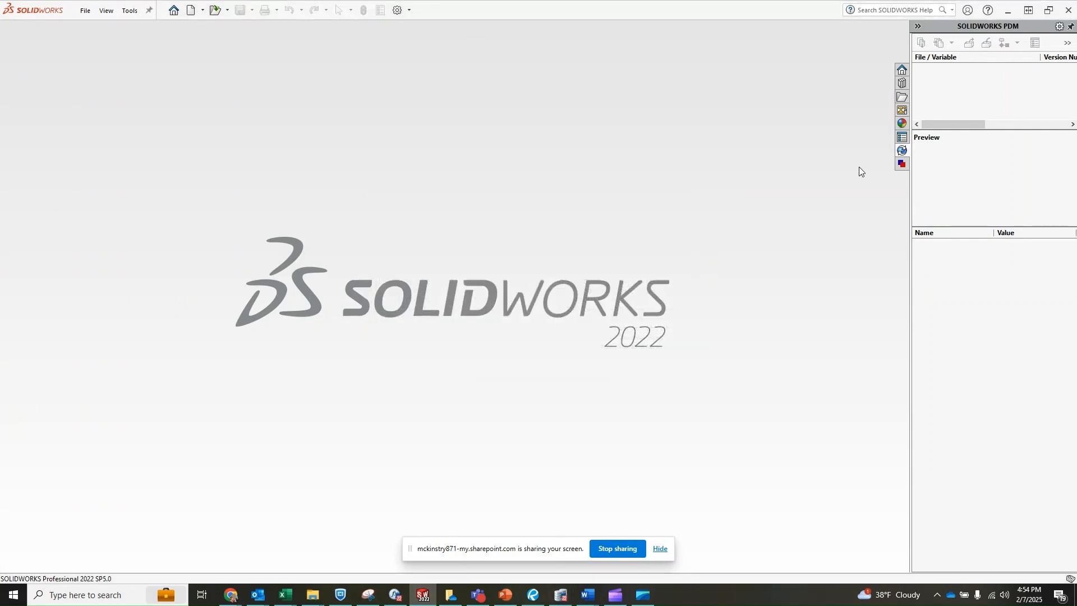
pyautogui.click(897, 164)
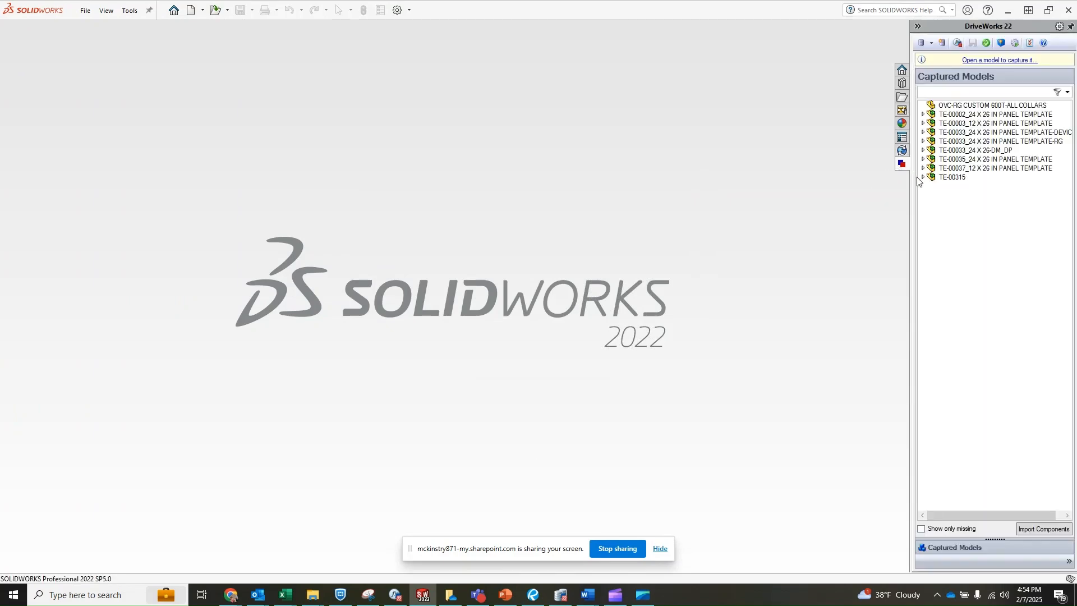
pyautogui.click(923, 178)
pyautogui.click(936, 179)
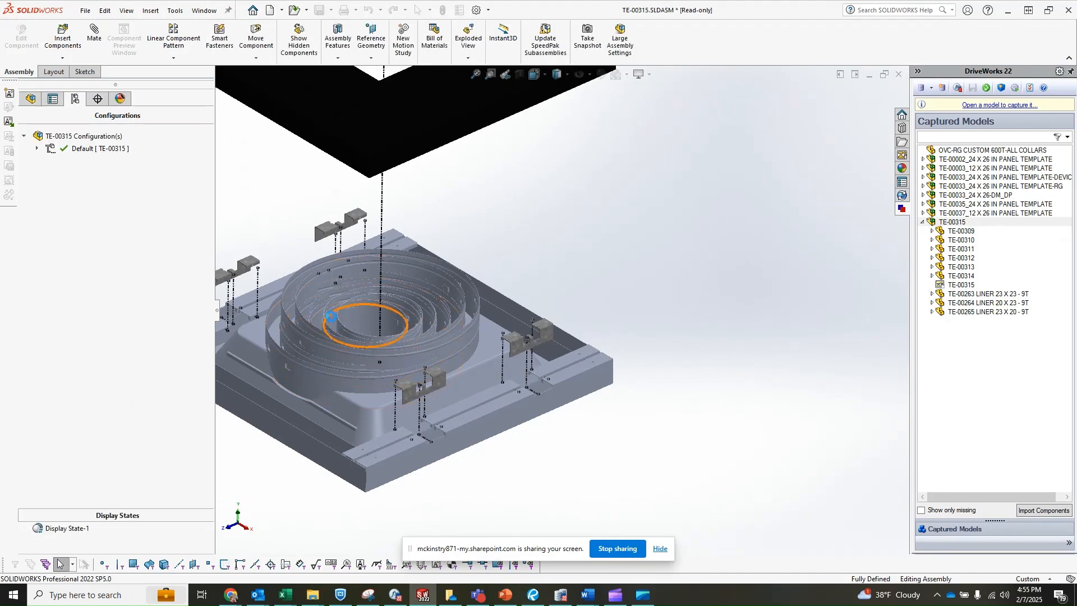
# - Hide every component from TE-00310 through TE-00265 LINER 23 X 20 - 9T, leaving TE-00309 shown
pyautogui.click(30, 98)
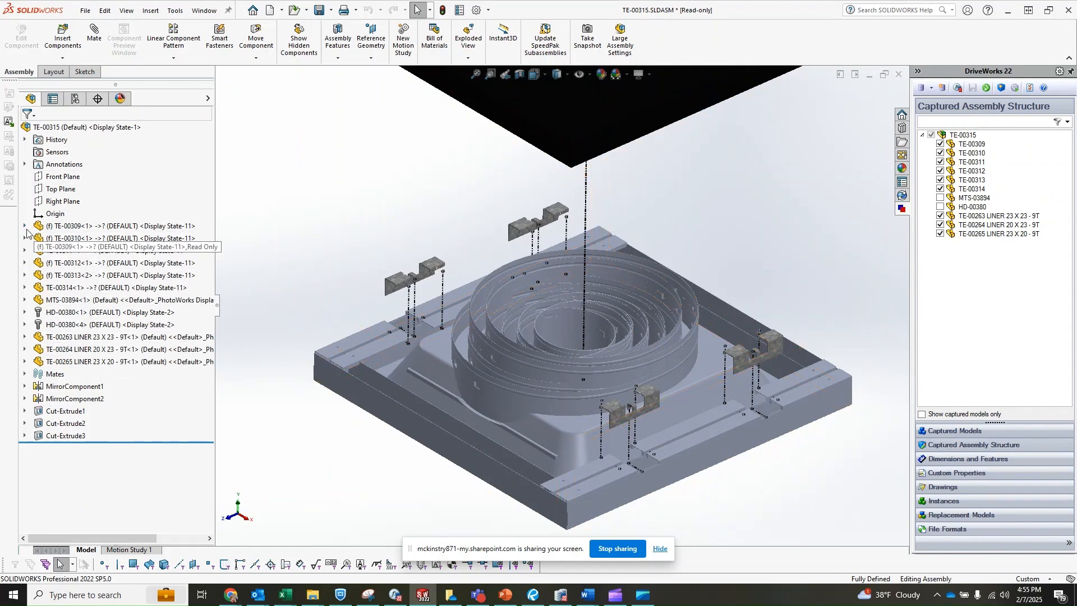
pyautogui.click(61, 238)
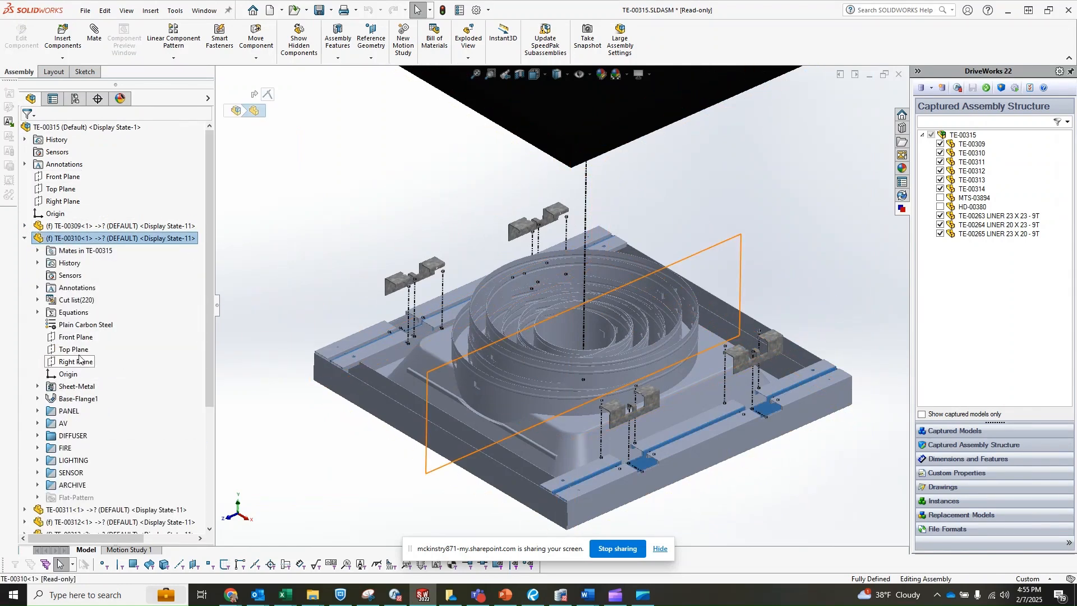
pyautogui.click(24, 239)
pyautogui.keyDown('shift'); pyautogui.click(92, 362); pyautogui.keyUp('shift')
pyautogui.click(147, 324)
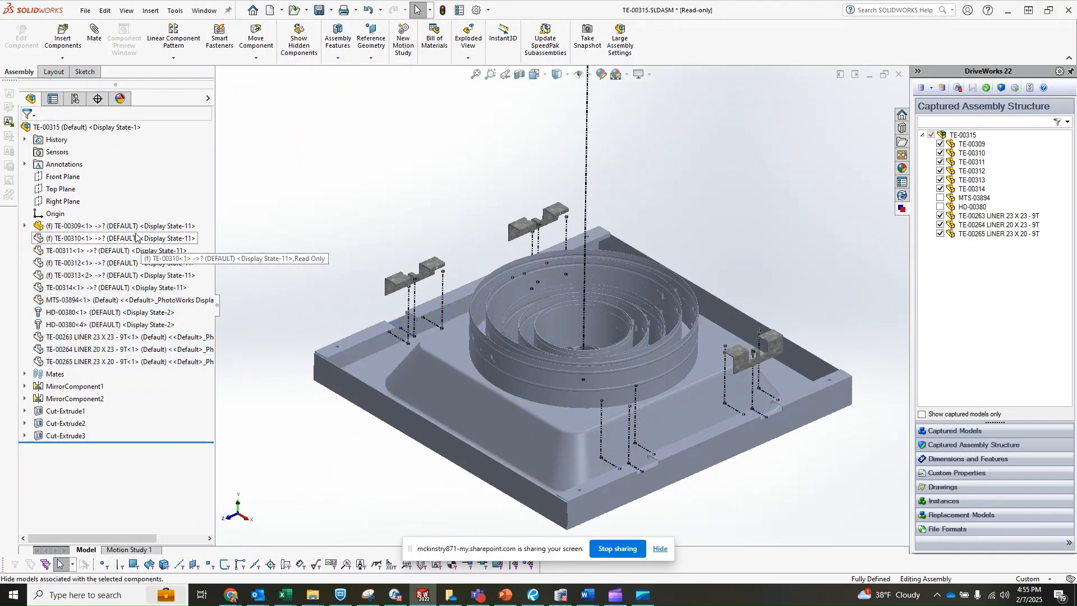
# - Collapse the exploded view of the assembly's Default configuration and fit the whole model in view
pyautogui.click(76, 103)
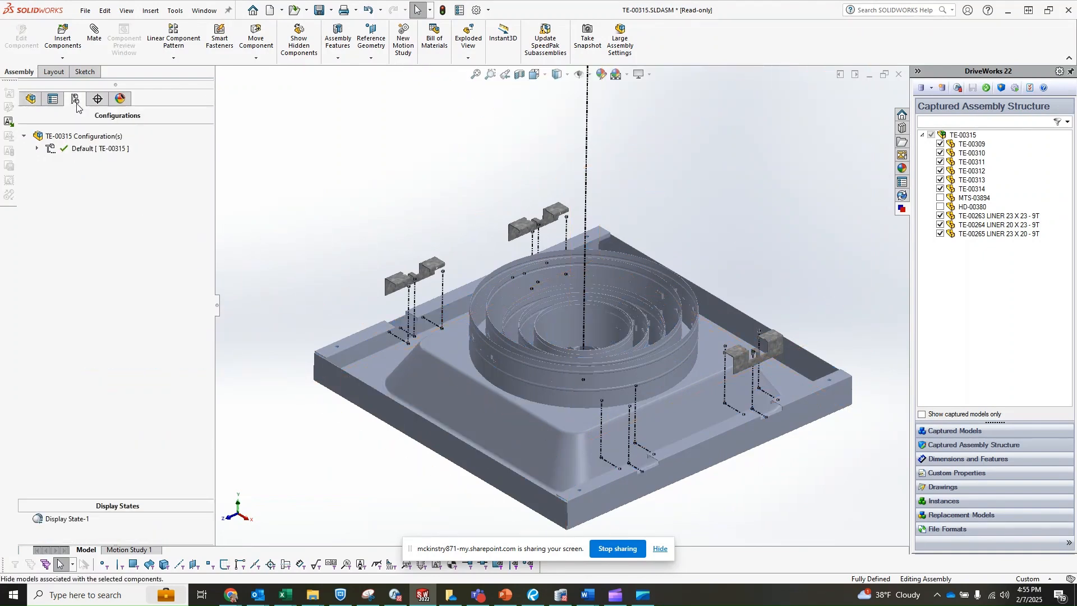
pyautogui.rightClick(77, 149)
pyautogui.click(37, 149)
pyautogui.rightClick(62, 160)
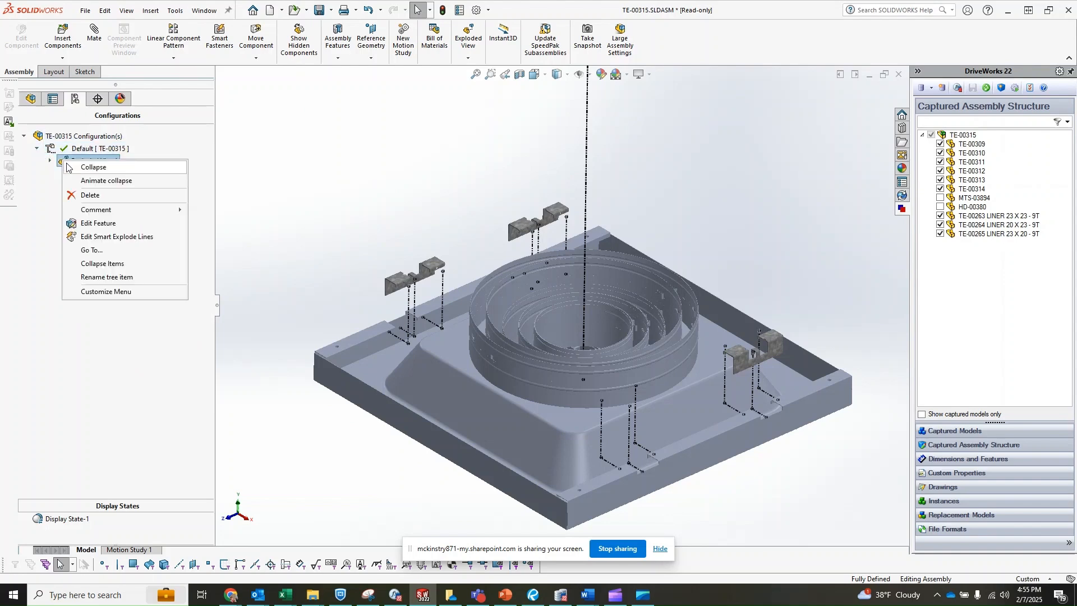
pyautogui.click(67, 167)
pyautogui.scroll(-5, 426, 315)
pyautogui.moveTo(422, 307); pyautogui.dragTo(473, 324, button='middle')
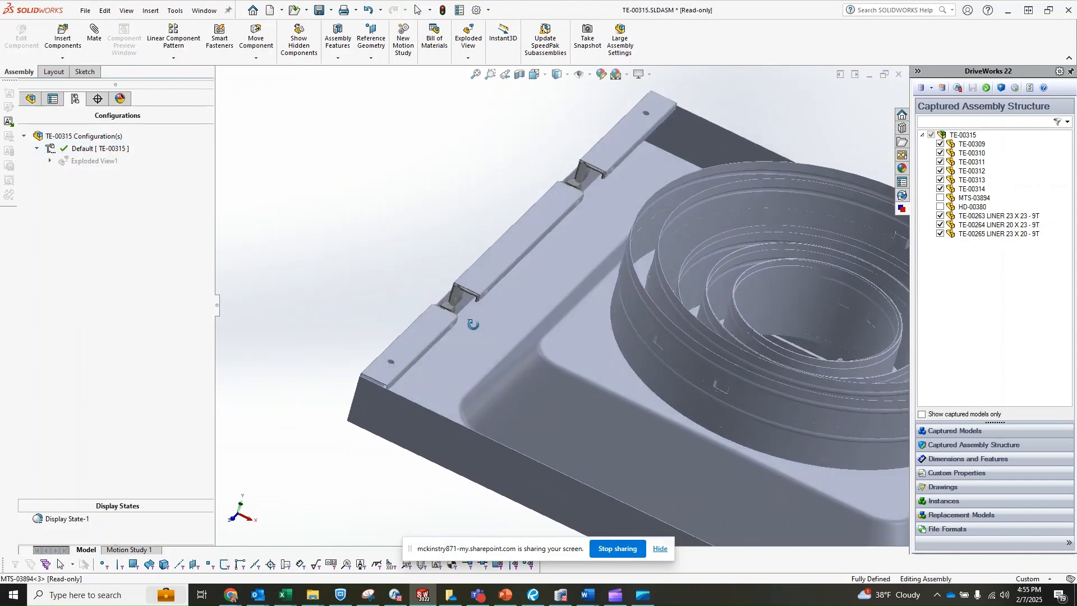
pyautogui.press('f')
# - Hide the TE-00309 panel and show TE-00310 in its place
pyautogui.click(69, 229)
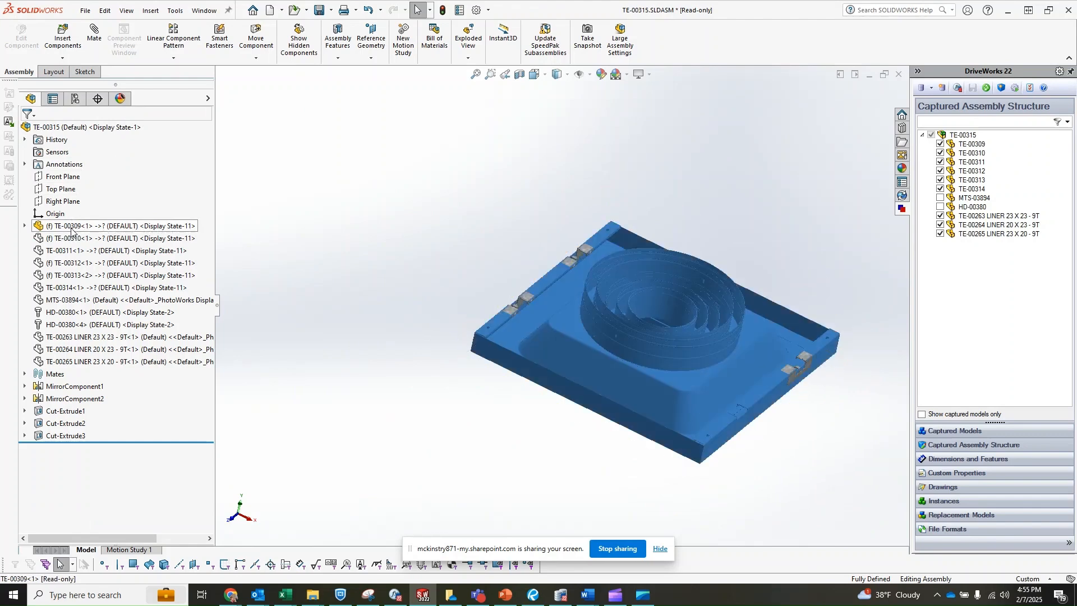
pyautogui.click(146, 208)
pyautogui.click(99, 240)
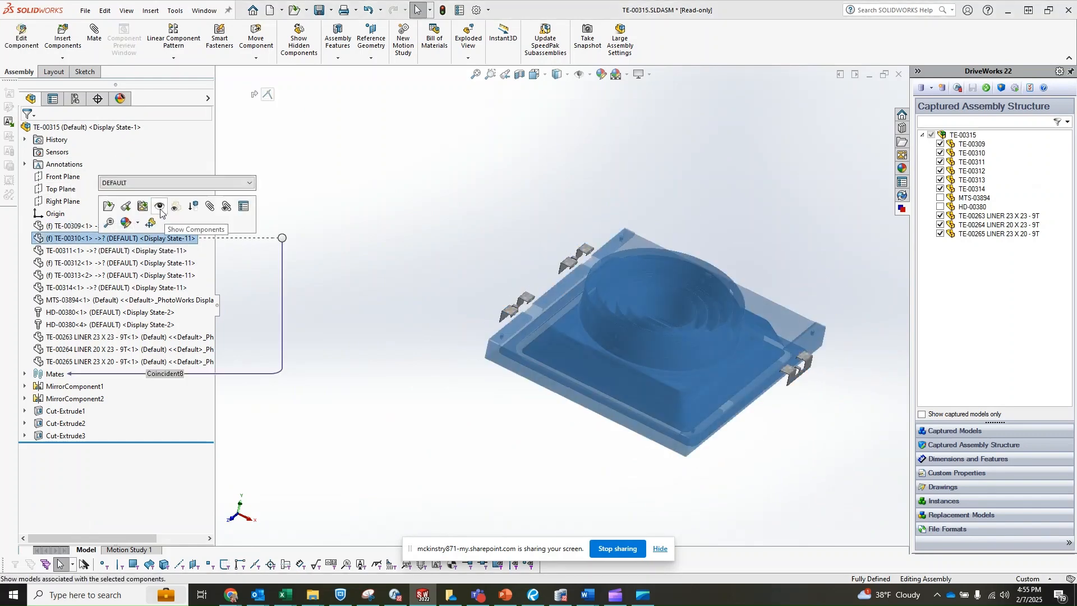
pyautogui.moveTo(522, 309); pyautogui.dragTo(533, 365, button='middle')
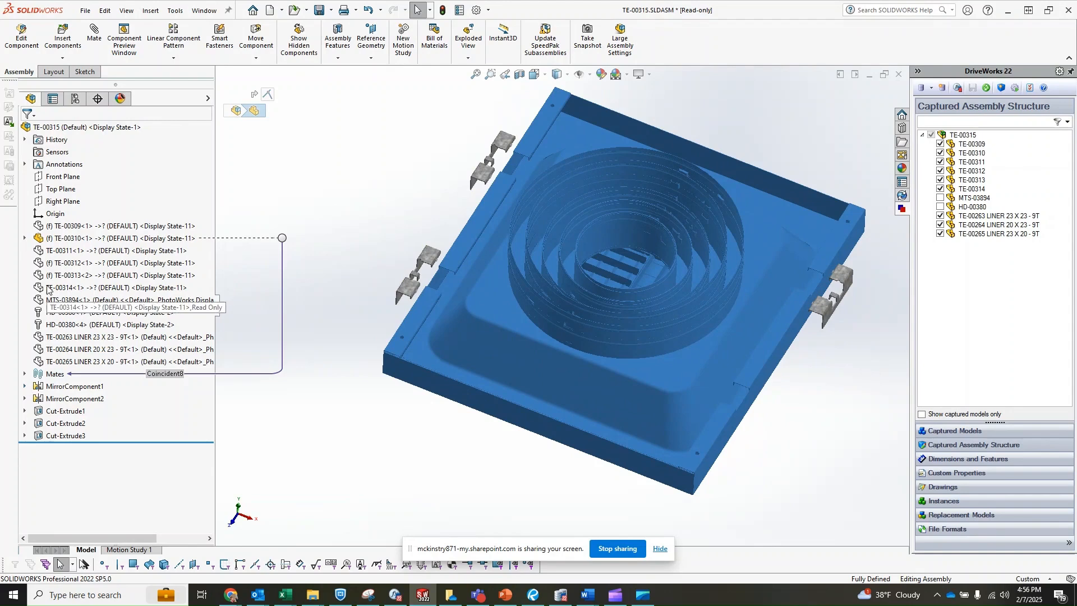
# - Show the MTS-03894 bracket and hide the TE-00310 panel
pyautogui.click(95, 300)
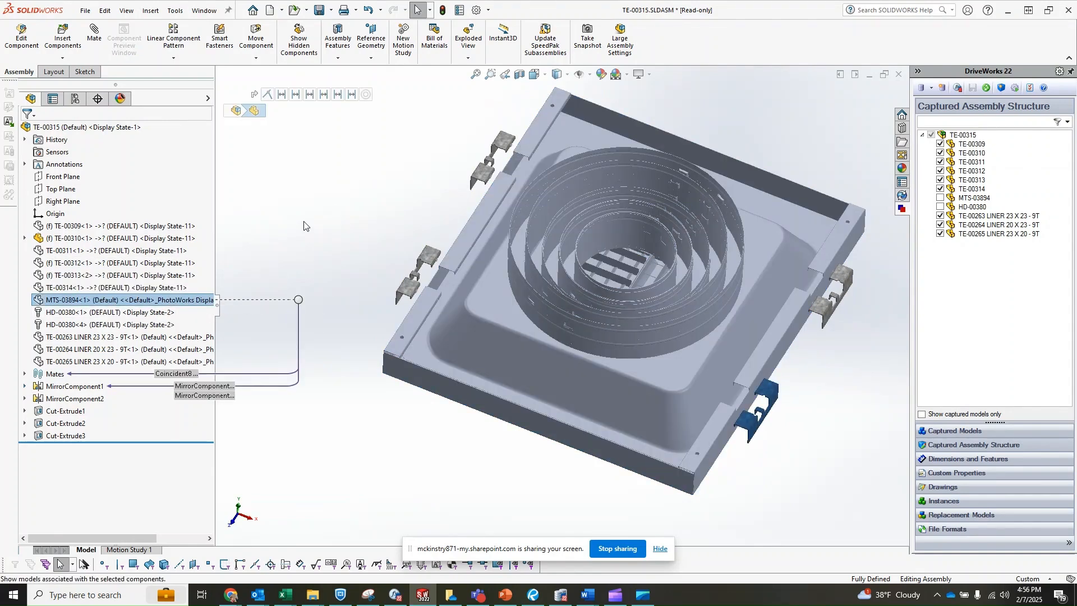
pyautogui.click(76, 239)
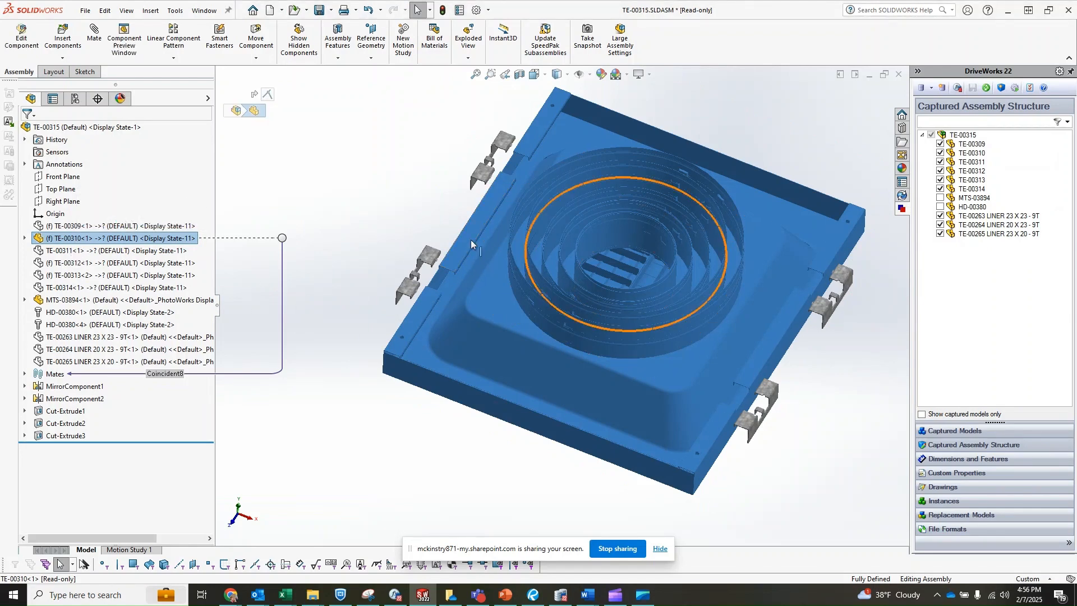
pyautogui.click(145, 238)
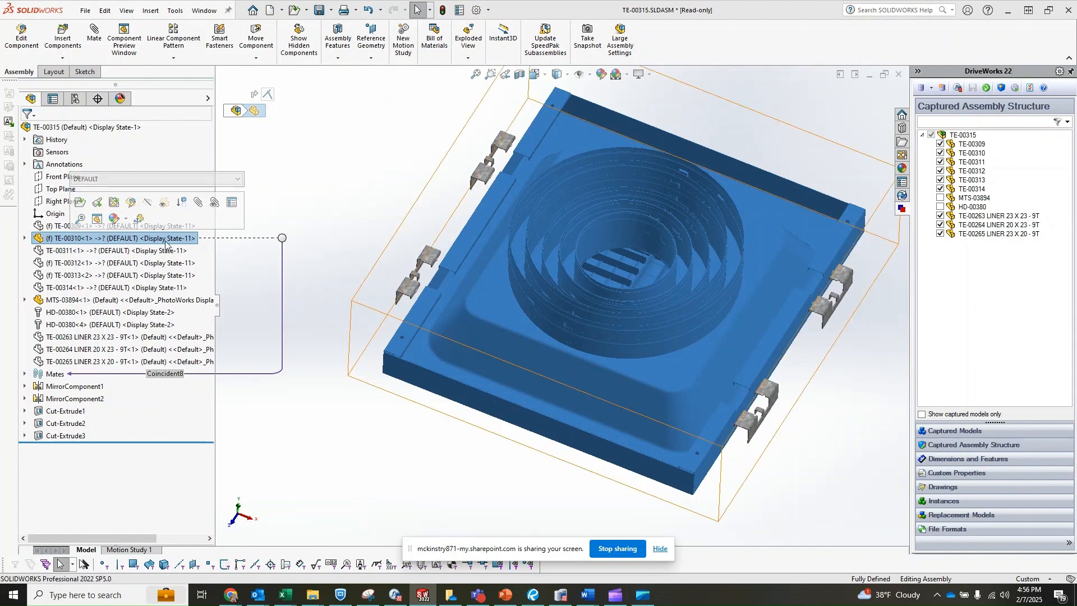
pyautogui.click(147, 206)
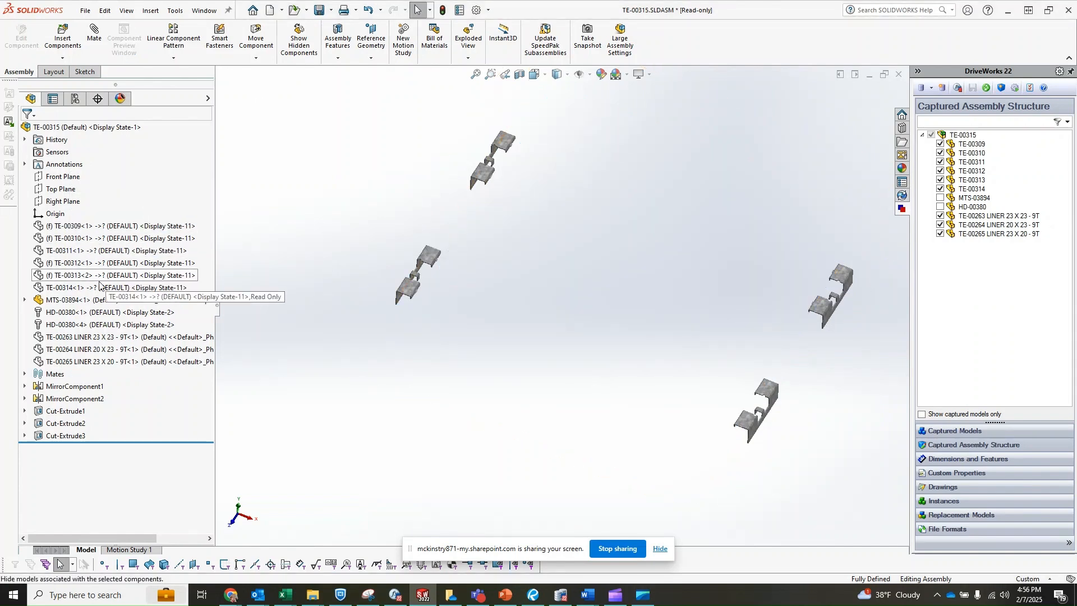
# - Show the TE-00312 and TE-00313 panels together to compare their corner flanges near the mounting brackets
pyautogui.click(113, 263)
pyautogui.click(146, 263)
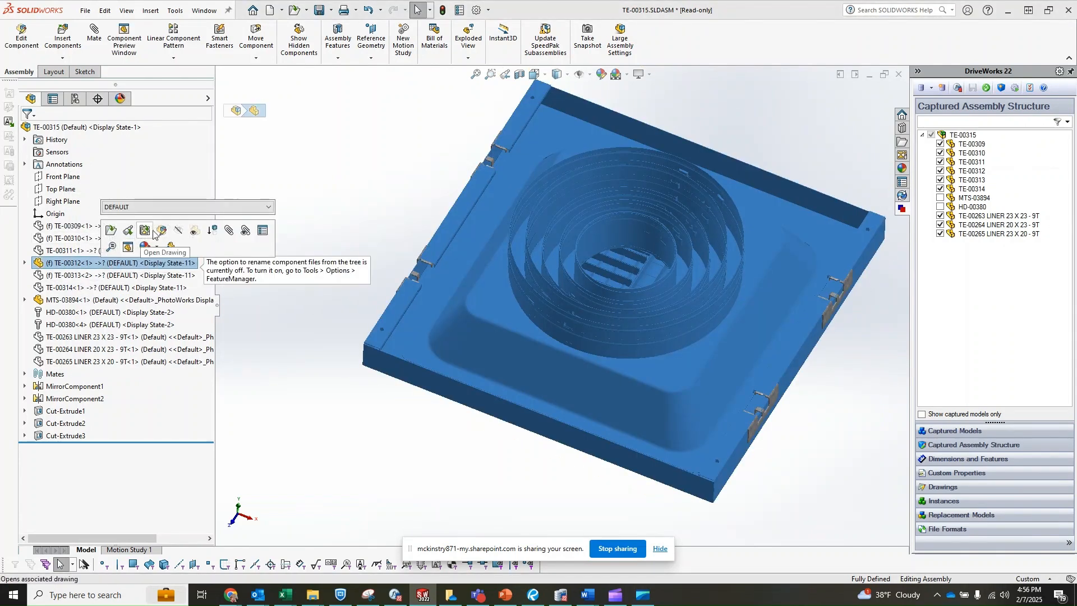
pyautogui.click(147, 230)
pyautogui.click(88, 275)
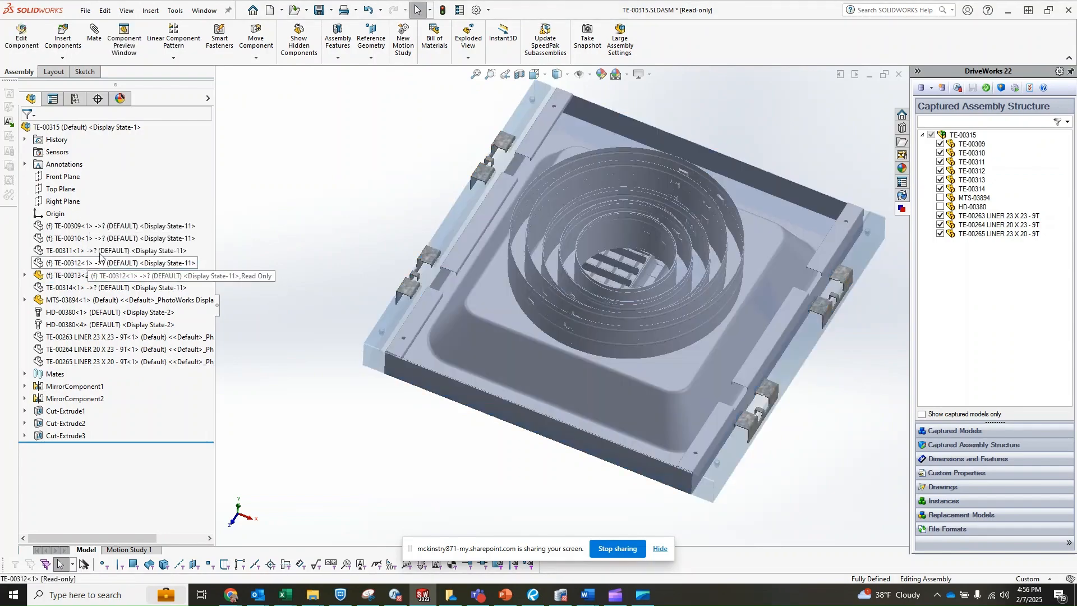
pyautogui.scroll(-3, 420, 330)
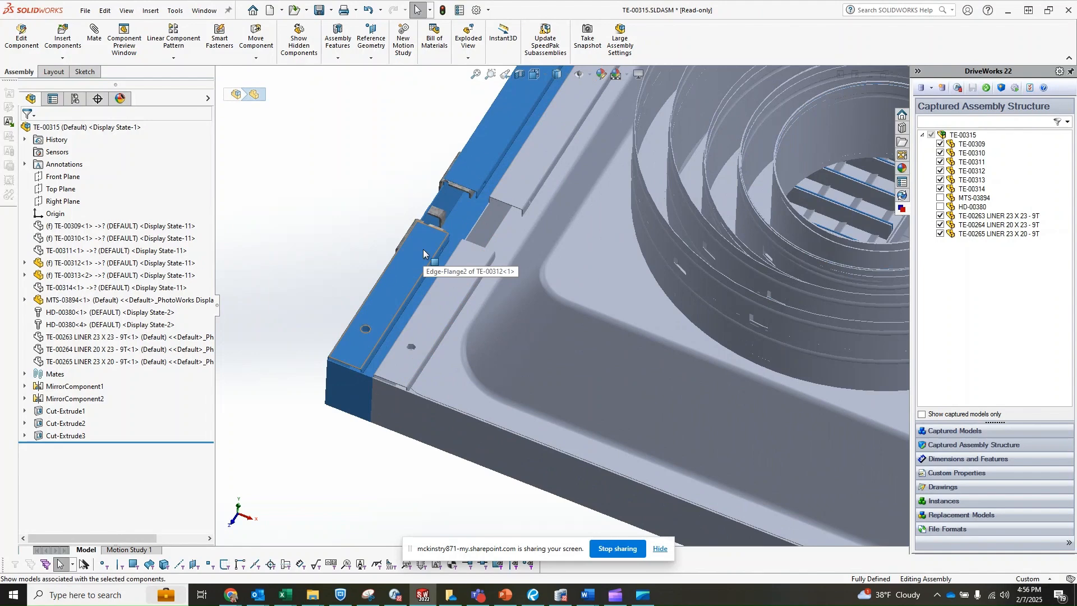
# - Open the TE-00313 part from the assembly in its own window and expand its DIFFUSER feature folder
pyautogui.hotkey('ctrl', '4')
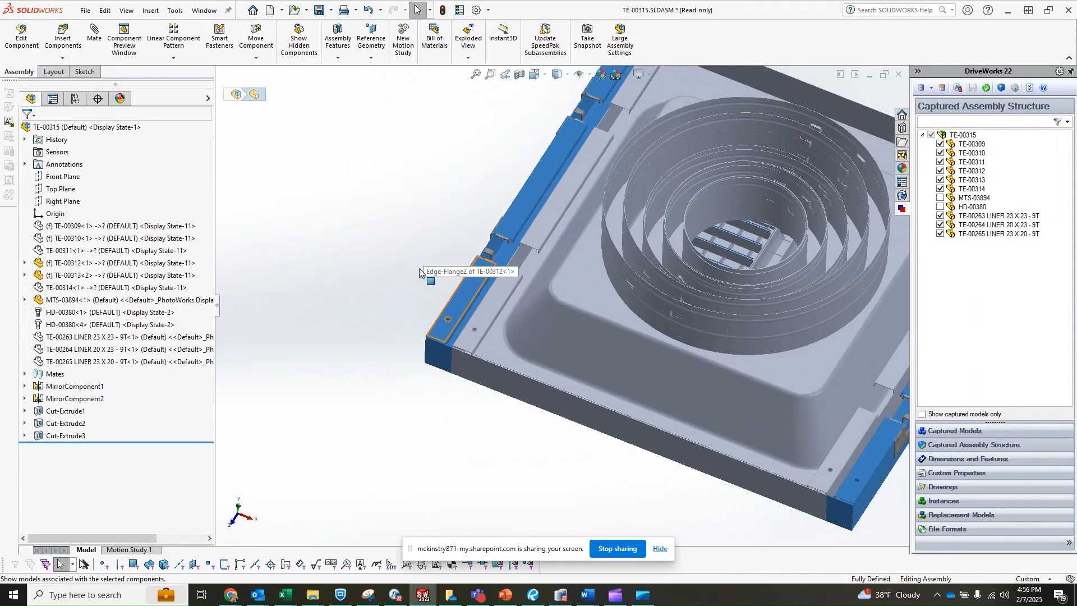
pyautogui.click(24, 275)
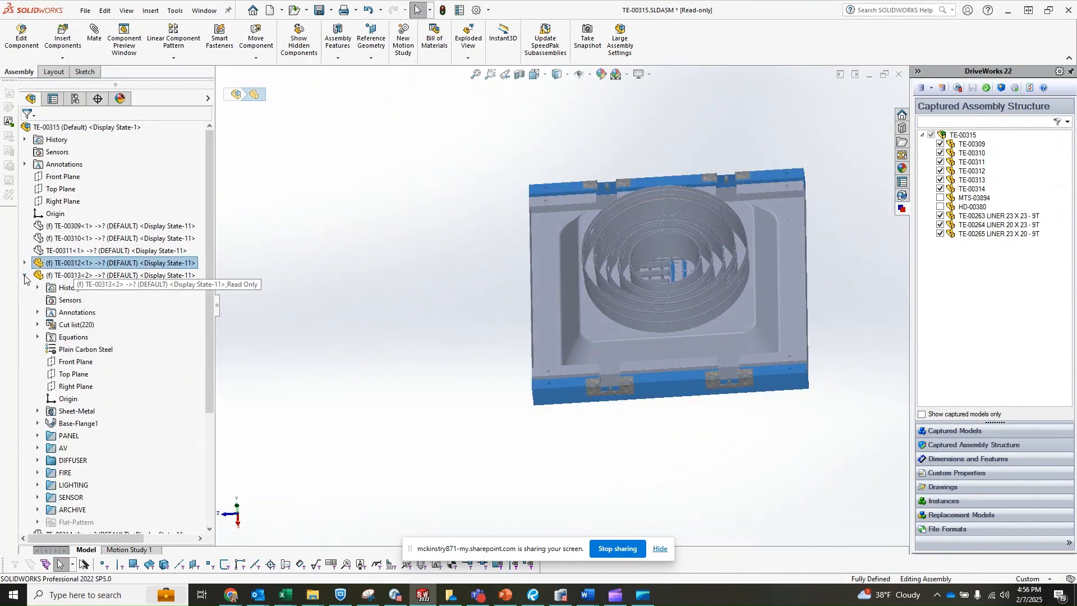
pyautogui.click(54, 276)
pyautogui.click(60, 253)
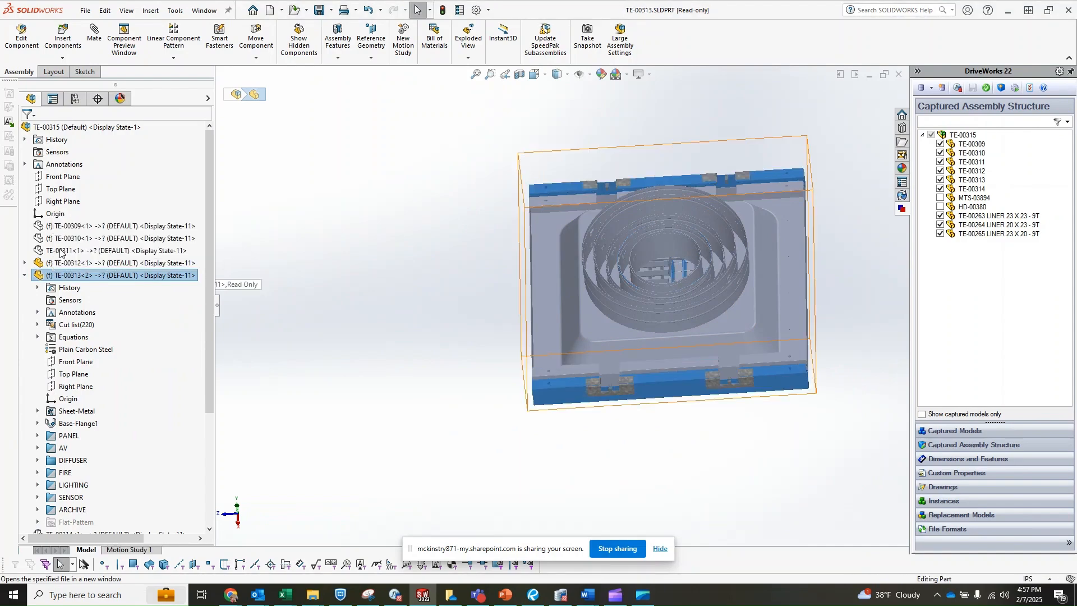
pyautogui.doubleClick(36, 314)
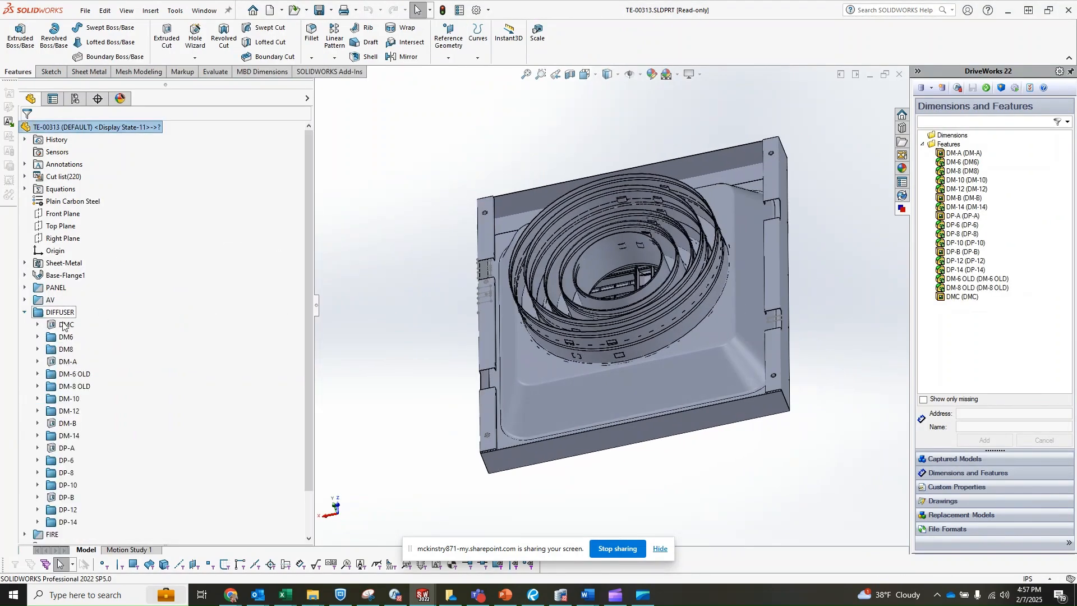
# - Suppress the diffuser feature folders from DM6 to DM-14, including DM-6 OLD and DM-8 OLD
pyautogui.moveTo(440, 259); pyautogui.dragTo(466, 241, button='middle')
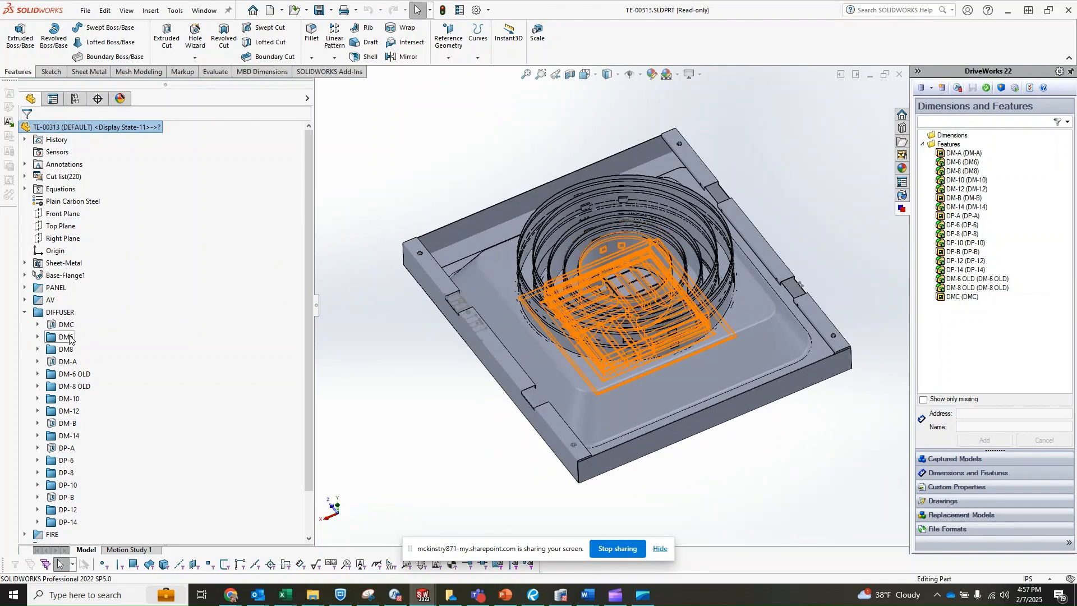
pyautogui.moveTo(505, 281); pyautogui.dragTo(590, 74, button='middle')
pyautogui.click(69, 436)
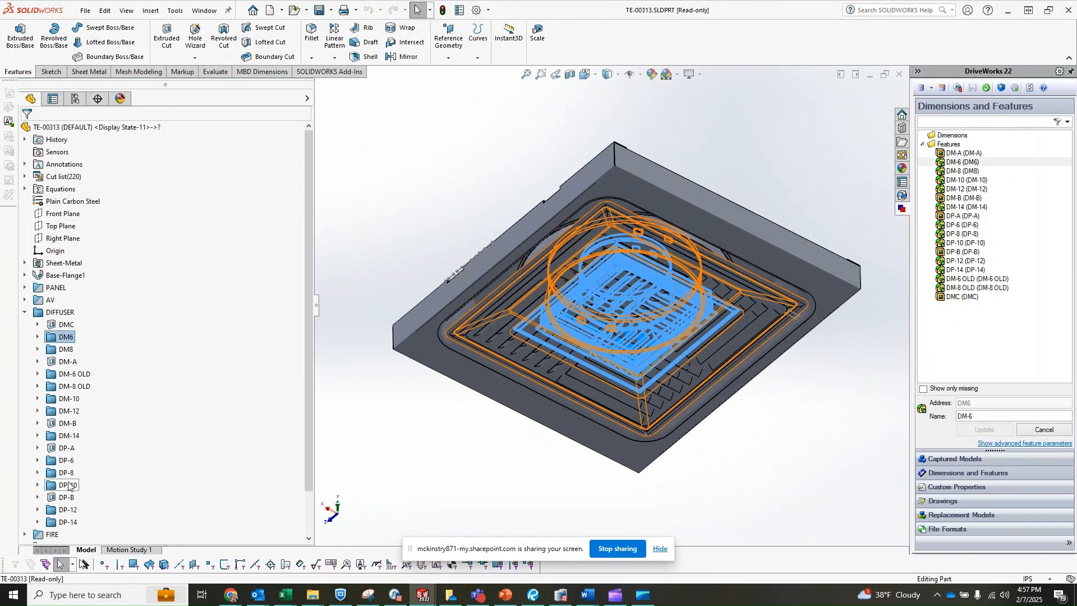
pyautogui.keyDown('shift'); pyautogui.click(66, 336); pyautogui.keyUp('shift')
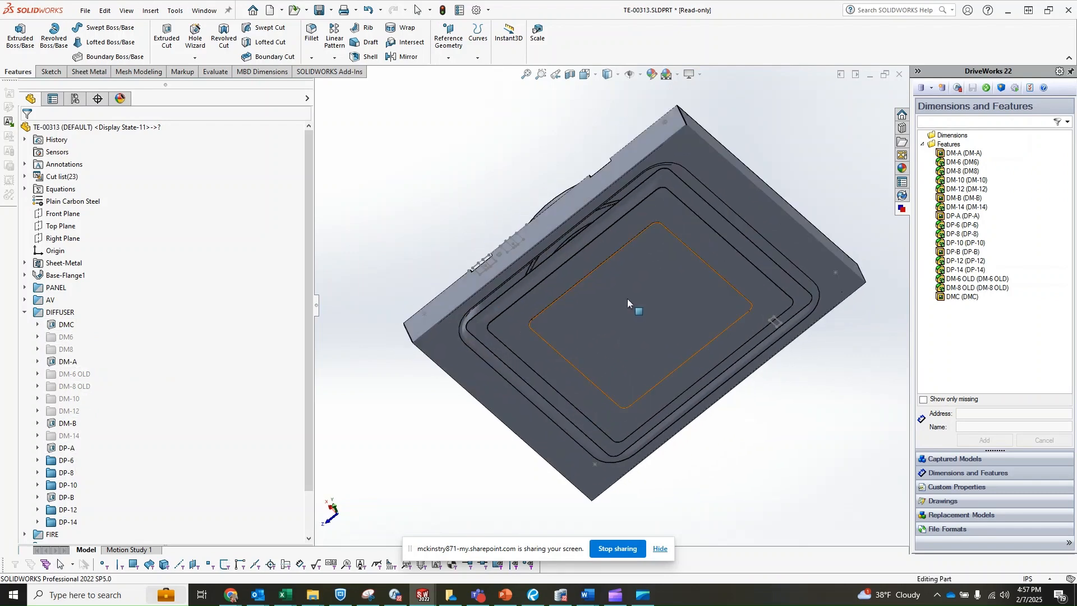
# - Suppress the DP-6, DP-8, DP-10, DP-12 and DP-14 folders and unsuppress the DM6 to DM-14 folders
pyautogui.click(68, 485)
pyautogui.click(67, 460)
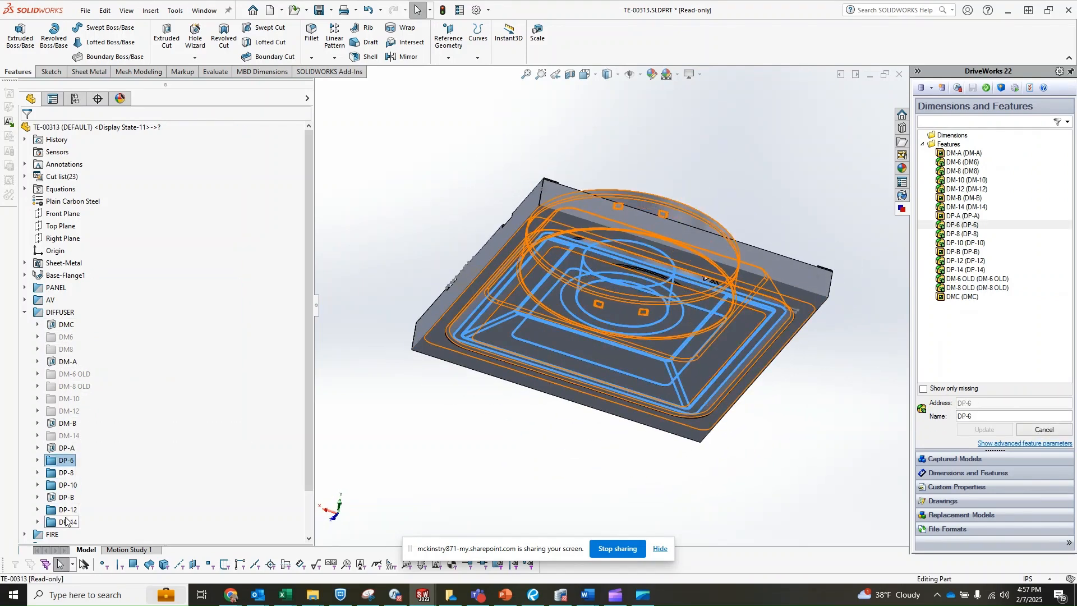
pyautogui.keyDown('shift'); pyautogui.click(68, 522); pyautogui.keyUp('shift')
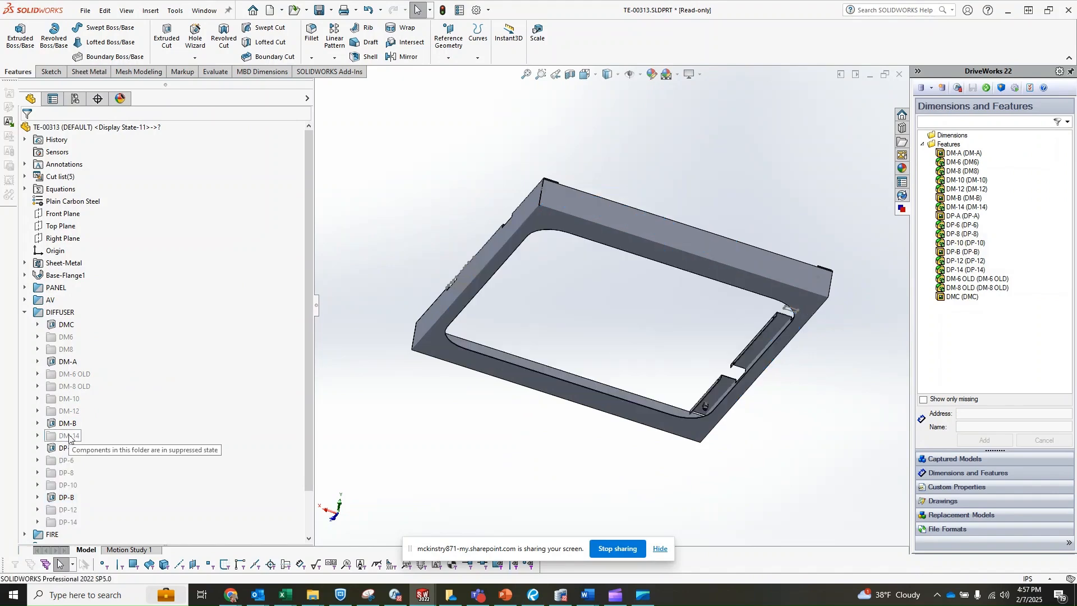
pyautogui.click(68, 436)
pyautogui.keyDown('shift'); pyautogui.click(66, 337); pyautogui.keyUp('shift')
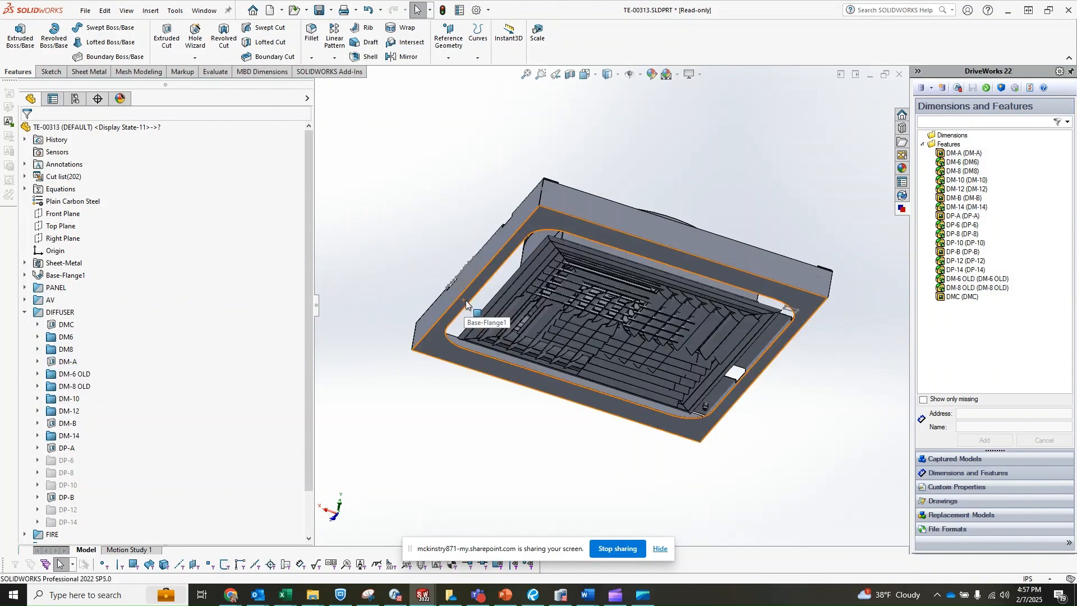
# - Examine the louvered DM diffuser core from the underside of the panel, selecting the Base-Flange1 face around it
pyautogui.moveTo(469, 306); pyautogui.dragTo(583, 264, button='middle')
pyautogui.scroll(-5, 545, 219)
pyautogui.scroll(5, 563, 192)
pyautogui.click(594, 163)
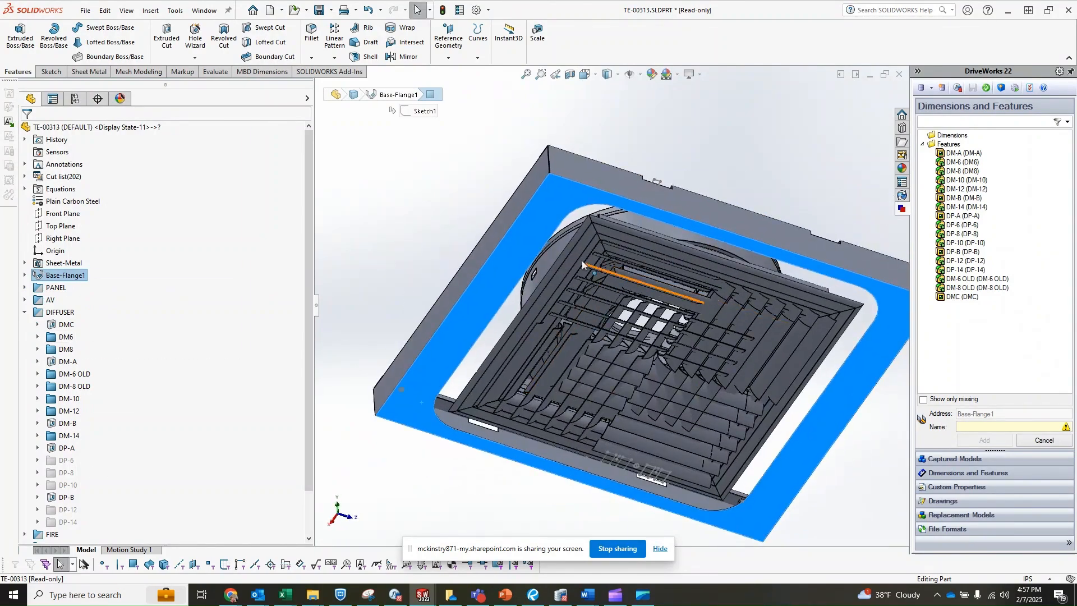
pyautogui.moveTo(523, 233); pyautogui.dragTo(477, 129, button='middle')
# - Open the recently used part AD-00899.SLDPRT
pyautogui.click(204, 11)
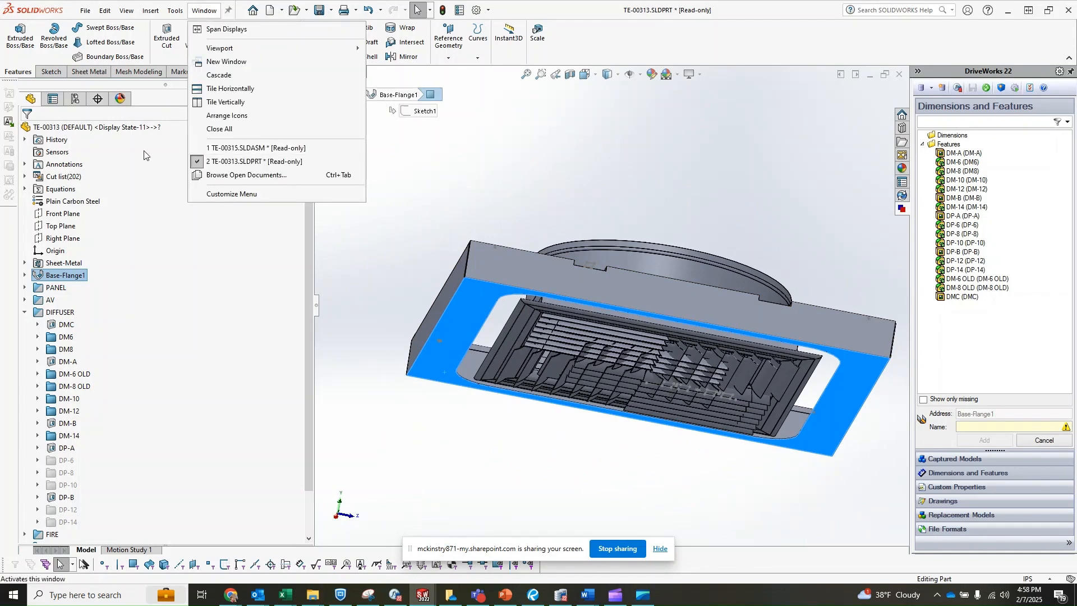
pyautogui.click(253, 161)
pyautogui.click(86, 10)
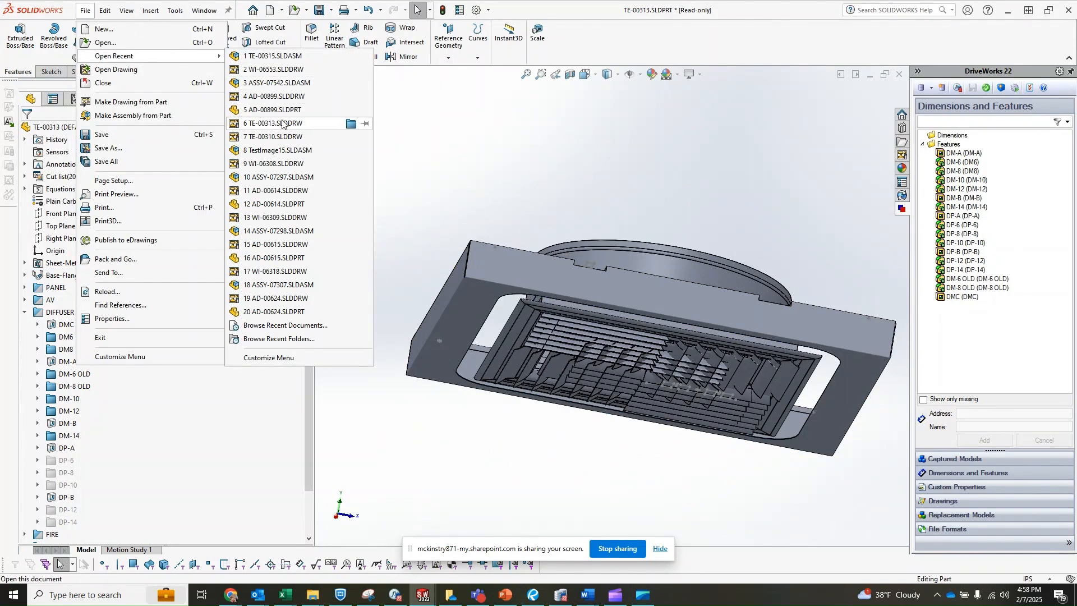
pyautogui.click(291, 111)
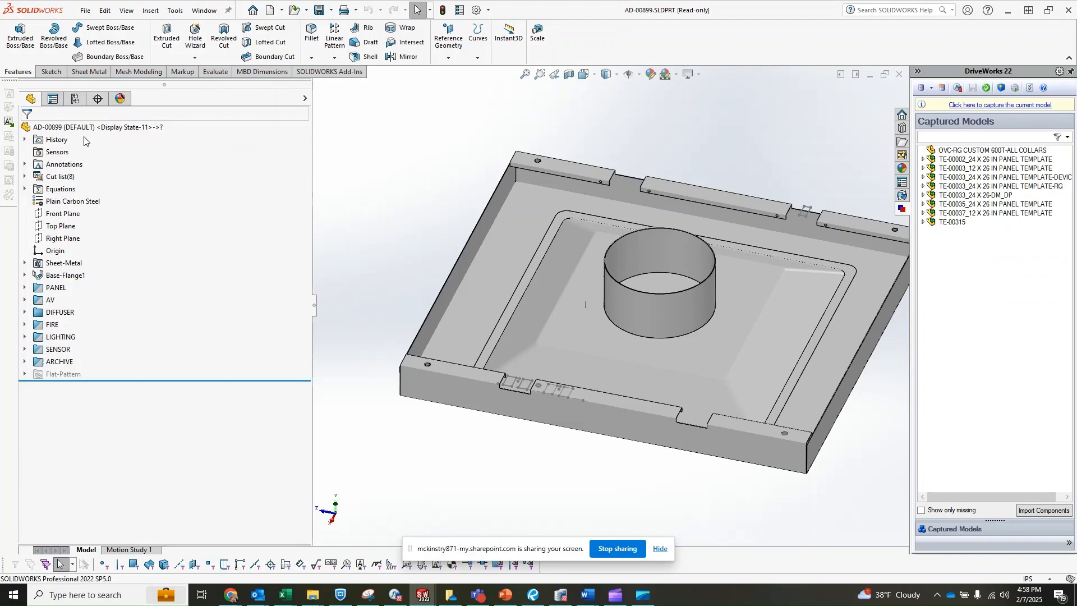
# - Review the custom file properties of the AD-00899 part, close them and look over the panel model
pyautogui.click(119, 99)
pyautogui.click(460, 10)
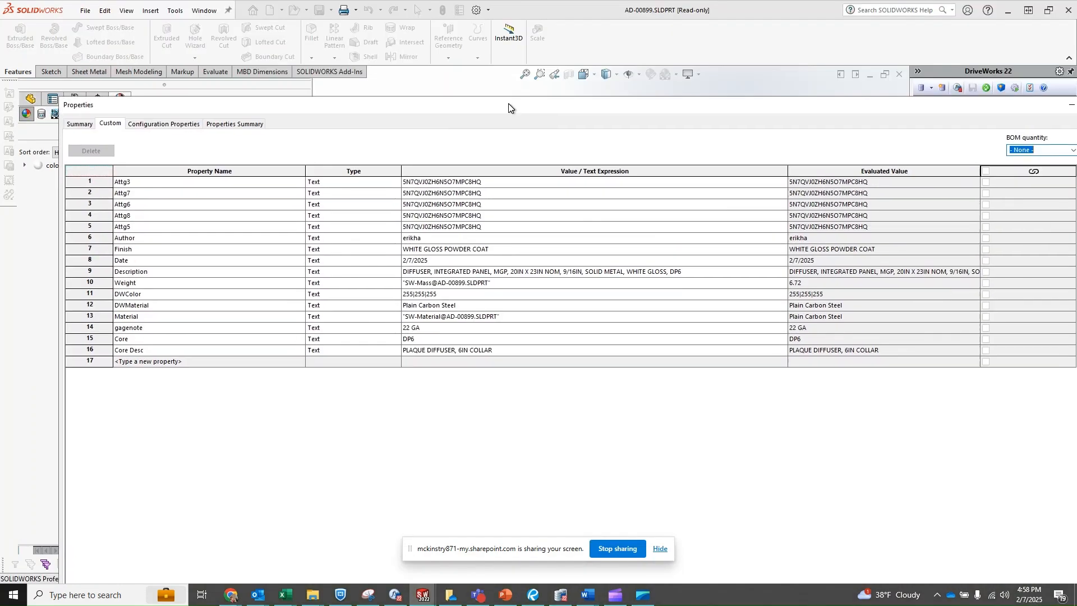
pyautogui.moveTo(509, 104); pyautogui.dragTo(506, 105)
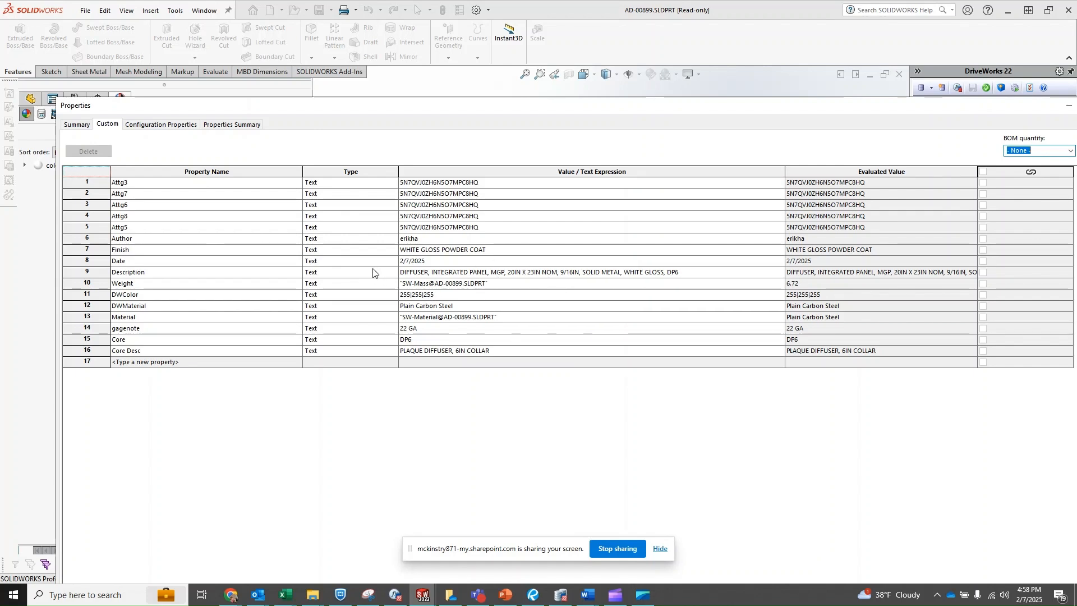
pyautogui.moveTo(392, 108); pyautogui.dragTo(300, 71)
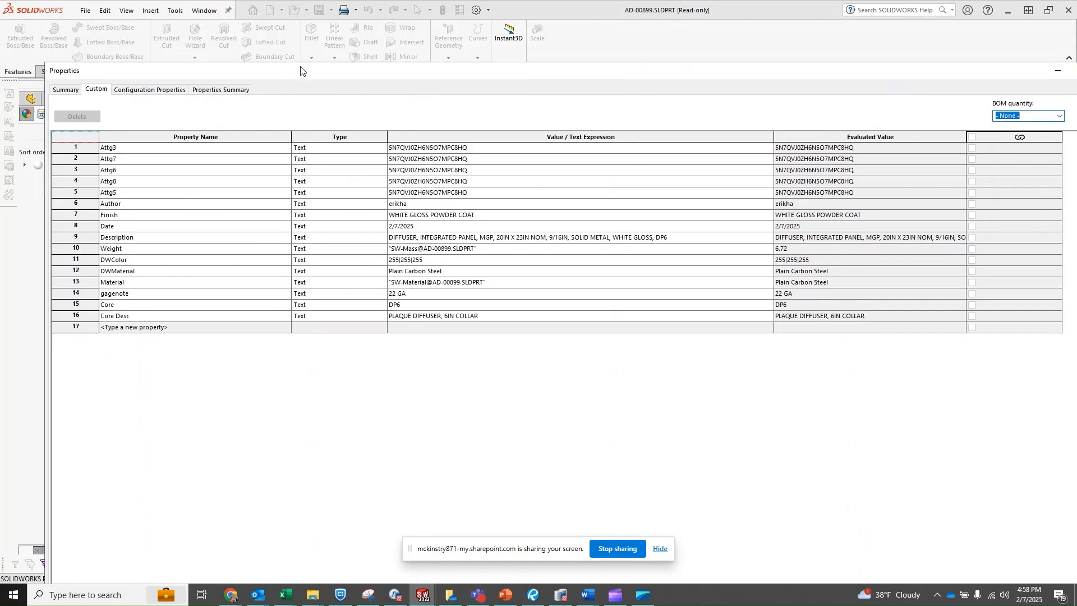
pyautogui.moveTo(957, 76); pyautogui.dragTo(885, 76)
pyautogui.click(1044, 71)
pyautogui.moveTo(584, 303); pyautogui.dragTo(494, 316, button='middle')
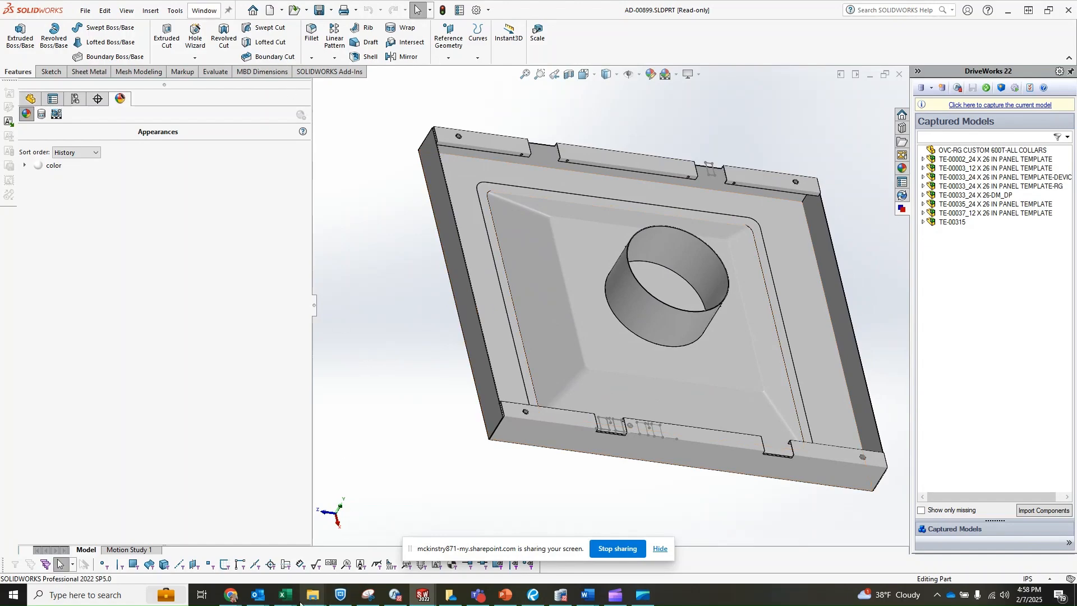
# - Switch to File Explorer and open the Work Instructions folder under OI-ENGINEERING, Cloud, Drawing Files
pyautogui.moveTo(312, 596)
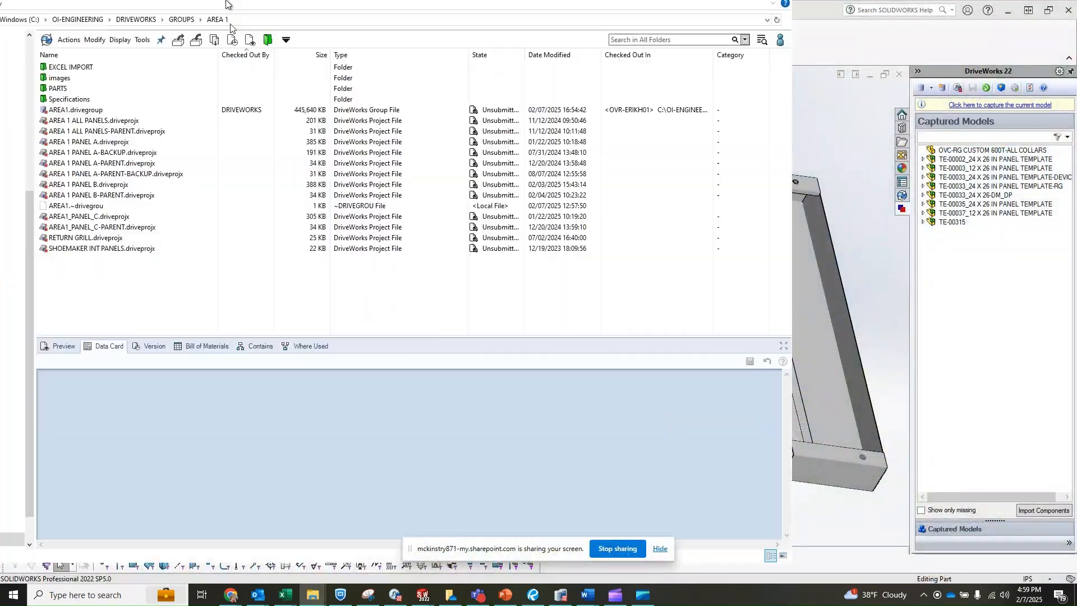
pyautogui.moveTo(229, 5); pyautogui.dragTo(361, 80)
pyautogui.click(213, 93)
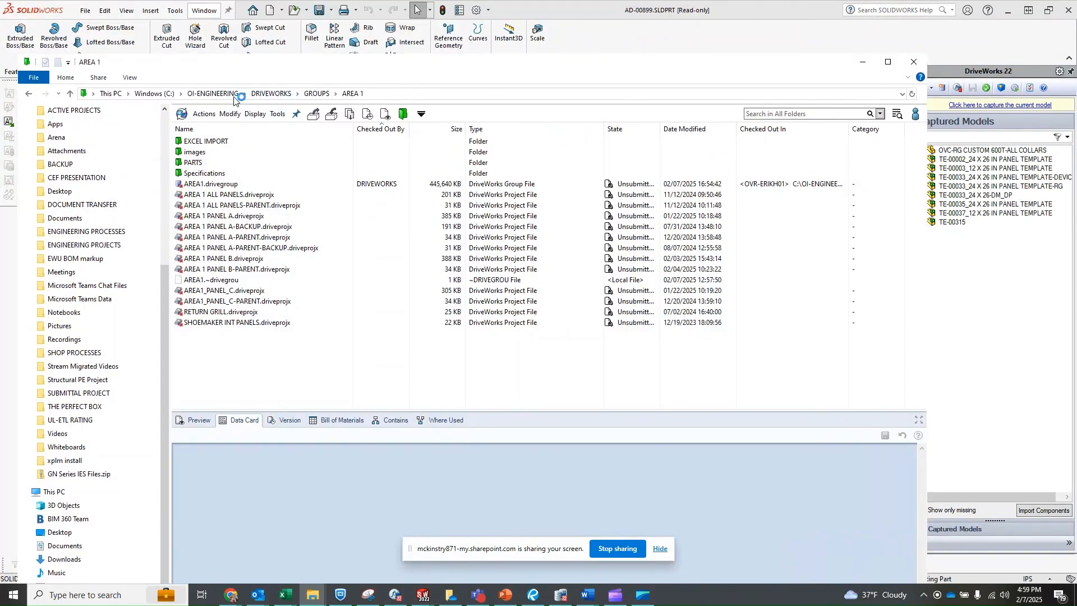
pyautogui.doubleClick(230, 142)
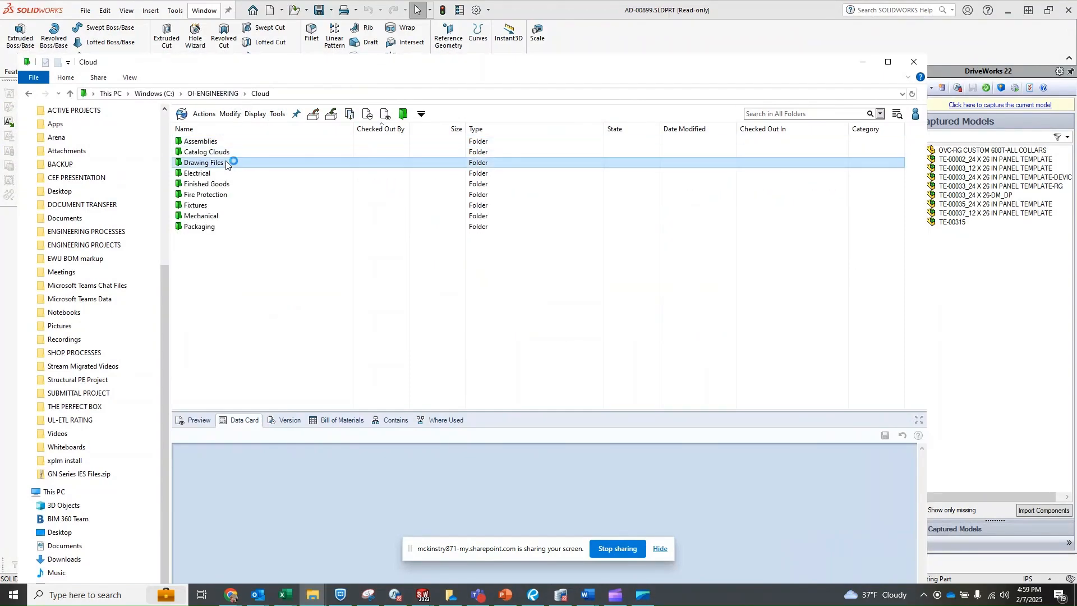
pyautogui.doubleClick(226, 163)
pyautogui.doubleClick(223, 174)
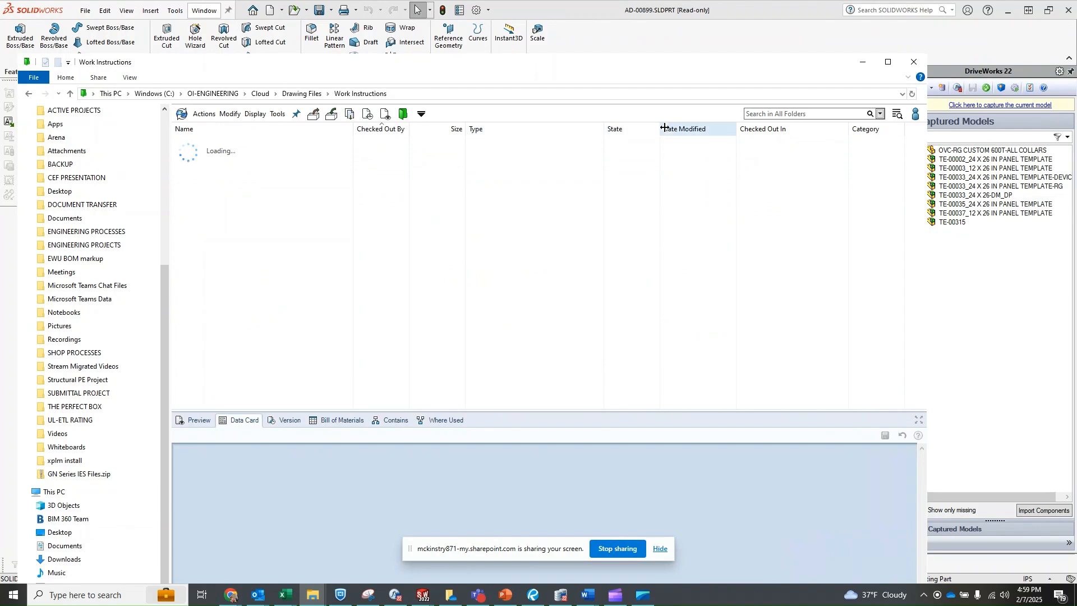
# - Search all folders for wi-06553 and open the matching work instruction drawing
pyautogui.click(753, 114)
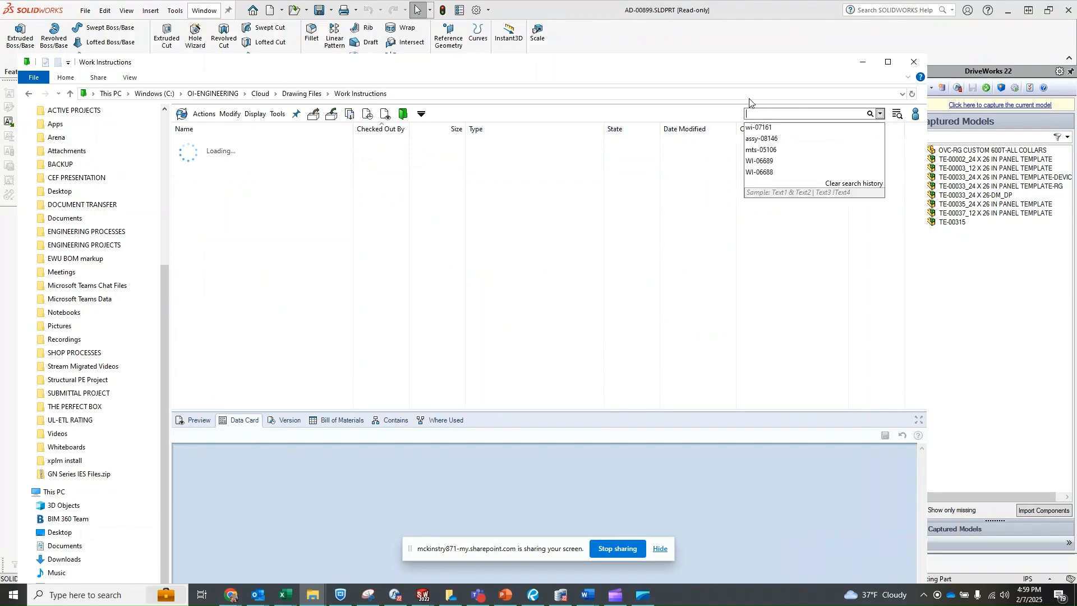
pyautogui.write('wi')
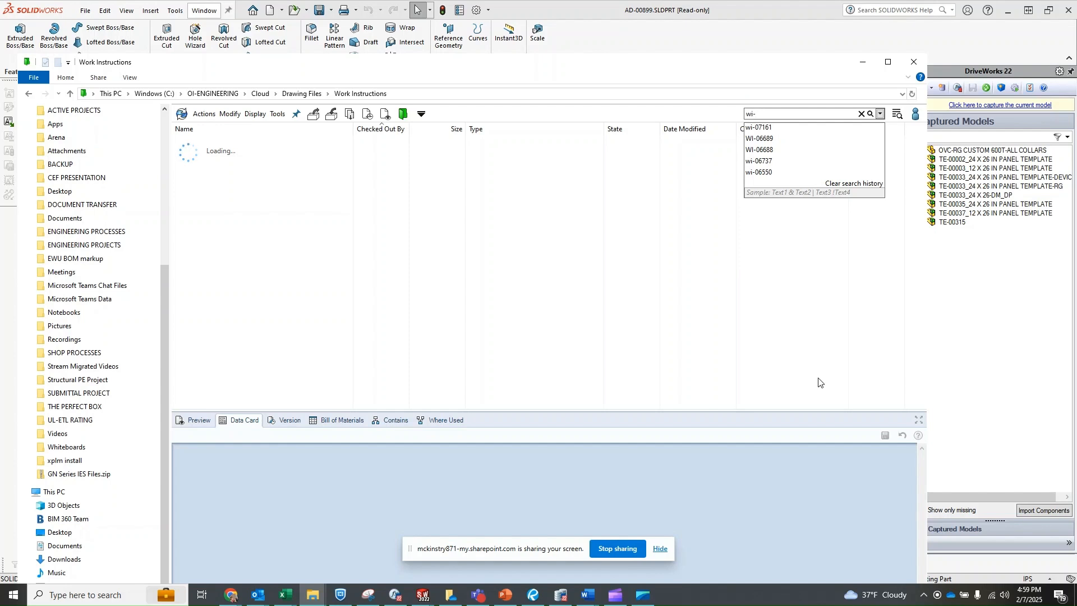
pyautogui.write('-')
pyautogui.press('Return')
pyautogui.click(761, 114)
pyautogui.write('06553')
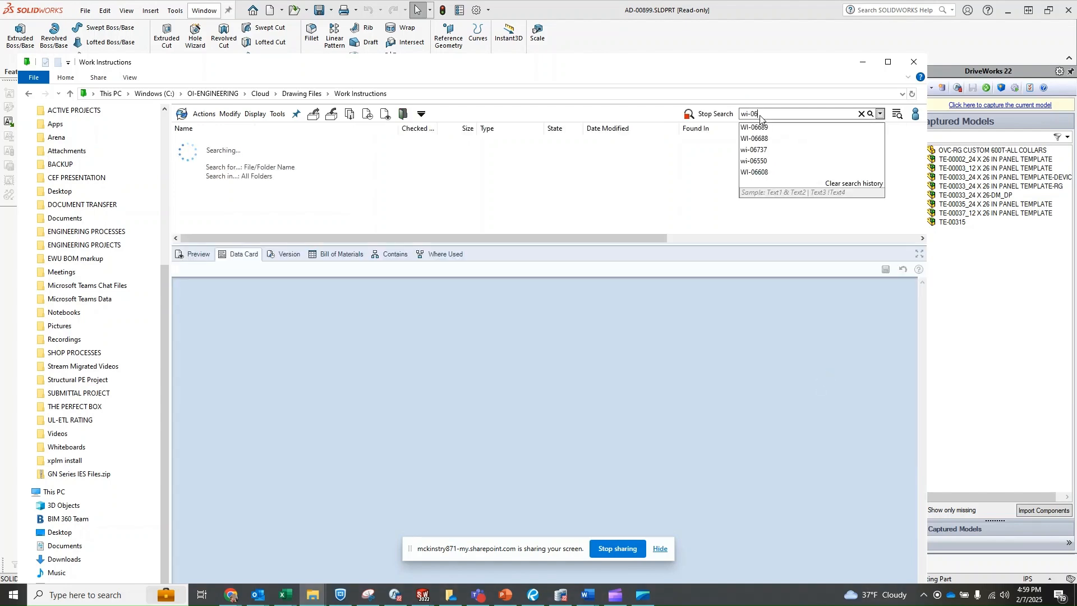
pyautogui.press('Return')
pyautogui.click(211, 152)
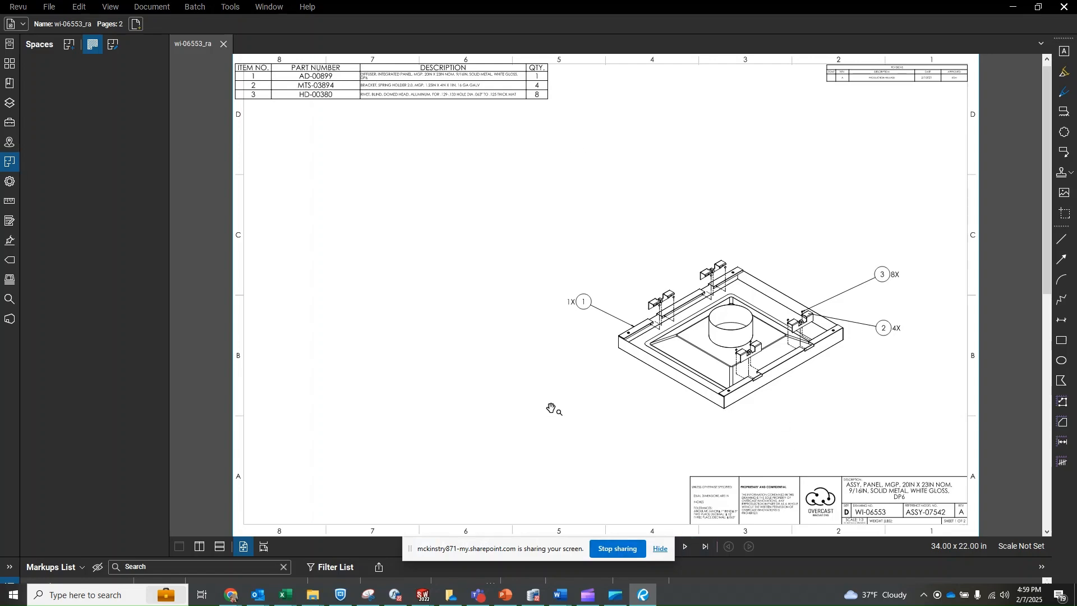
# - Examine both pages of the wi-06553_ra drawing, including the assembly notes and dimensioned panel views
pyautogui.scroll(-1, 551, 409)
pyautogui.click(706, 548)
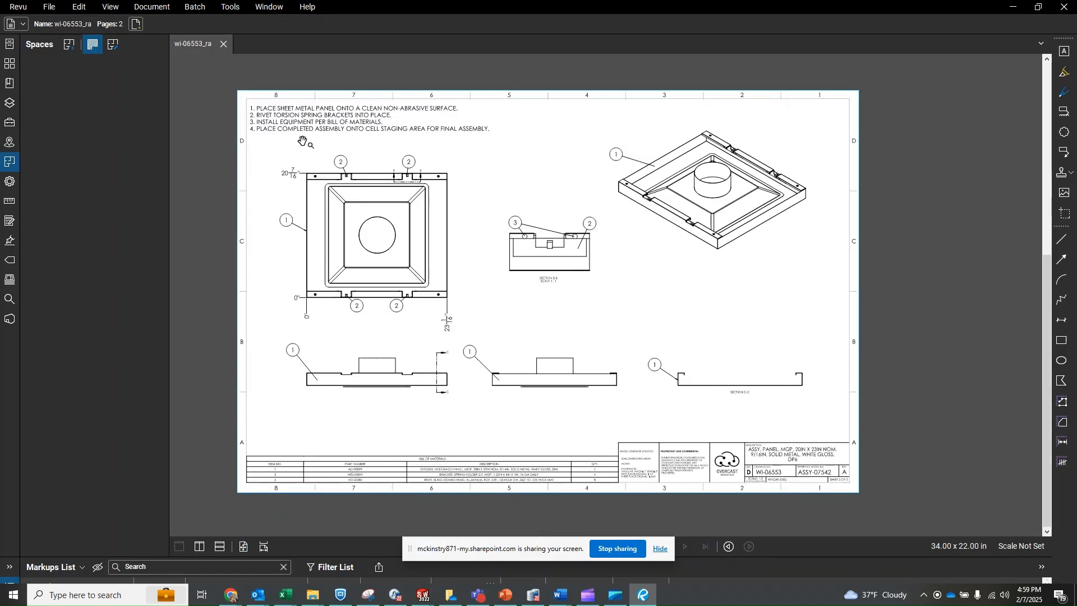
pyautogui.scroll(1, 303, 141)
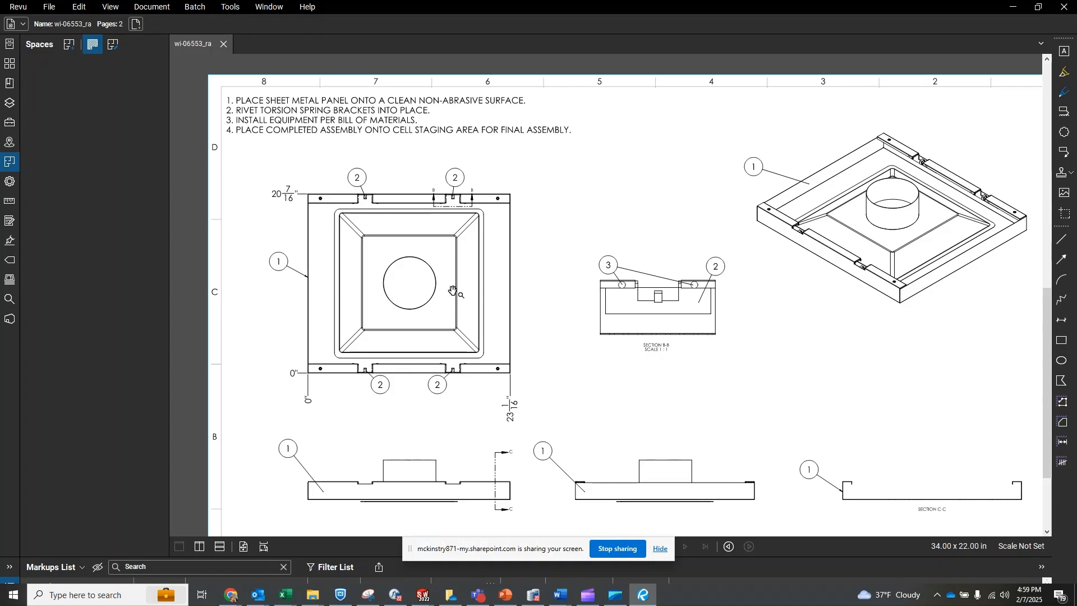
pyautogui.scroll(-1, 694, 292)
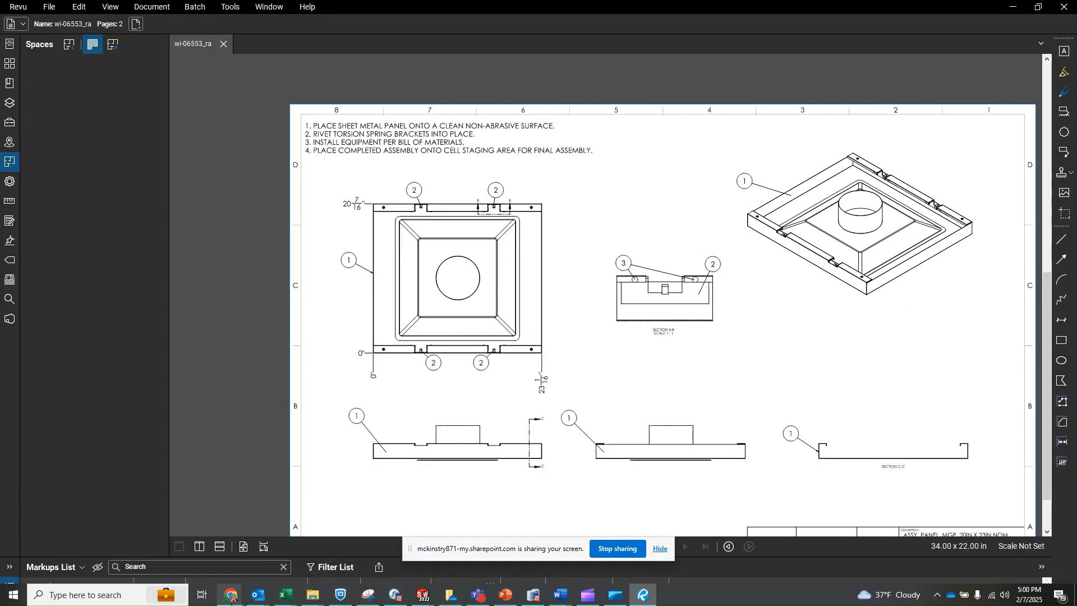
# - Switch to DriveWorks Administrator and open the AREA 1 PANEL B project
pyautogui.moveTo(233, 601)
pyautogui.moveTo(396, 595)
pyautogui.click(370, 538)
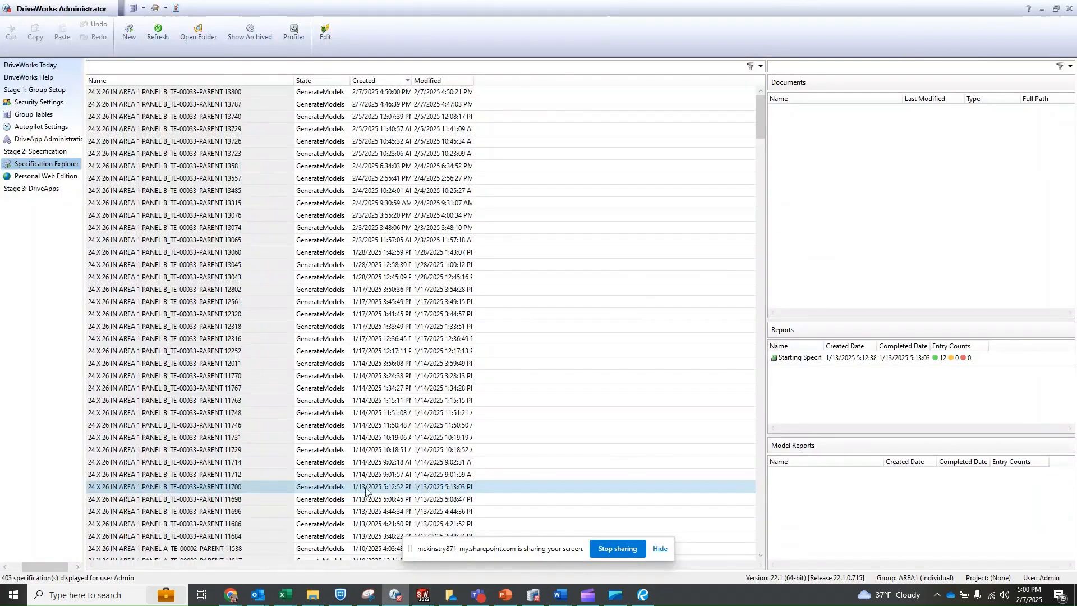
pyautogui.click(165, 8)
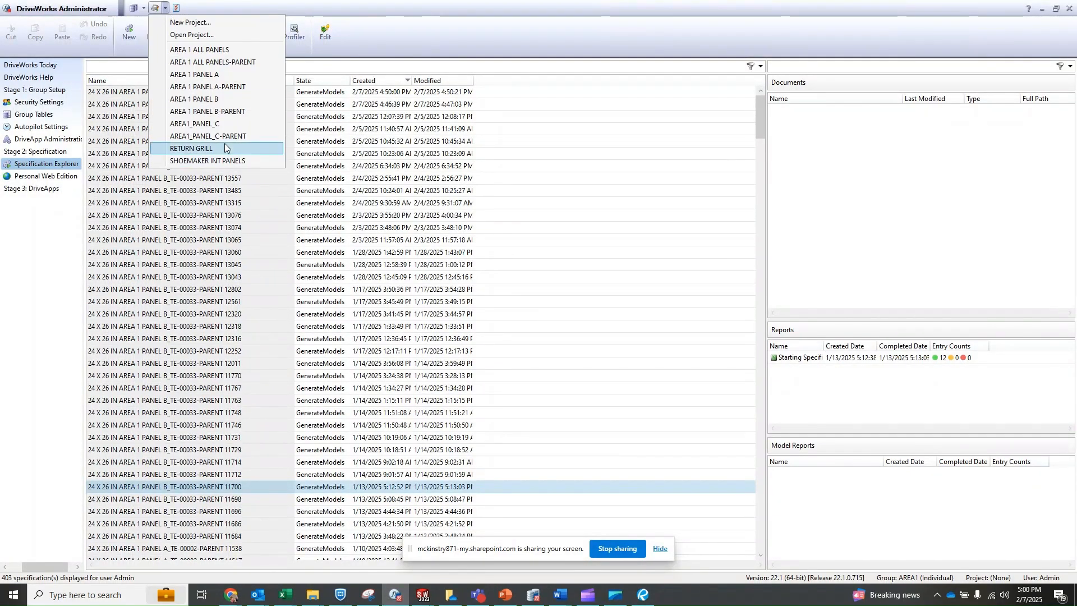
pyautogui.click(222, 108)
# - Display the project's form design with more room for the form, and minimise the Revu drawing window
pyautogui.click(32, 178)
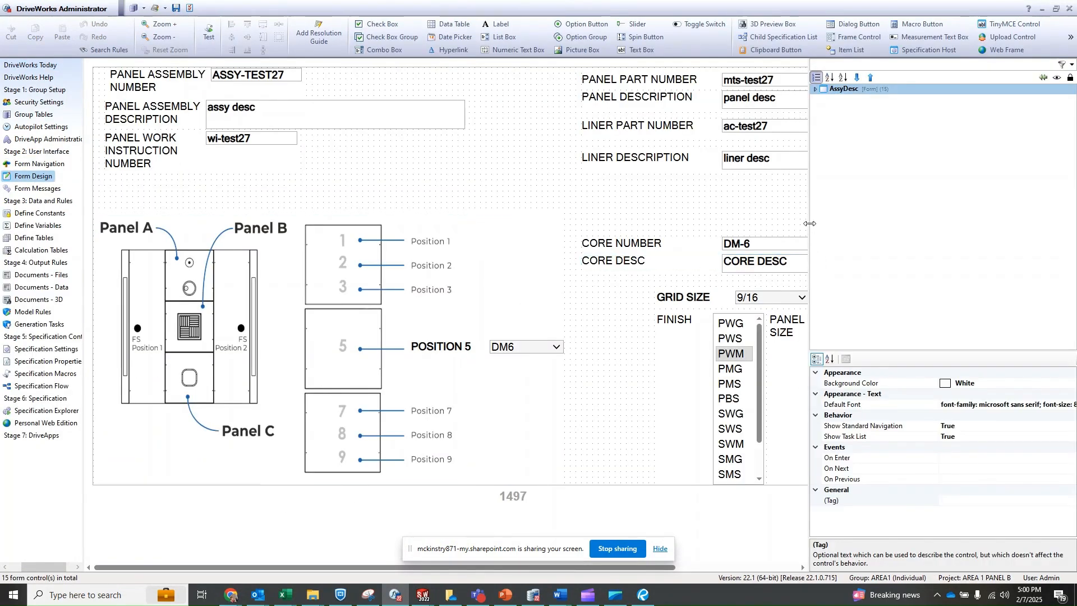
pyautogui.moveTo(810, 223); pyautogui.dragTo(969, 223)
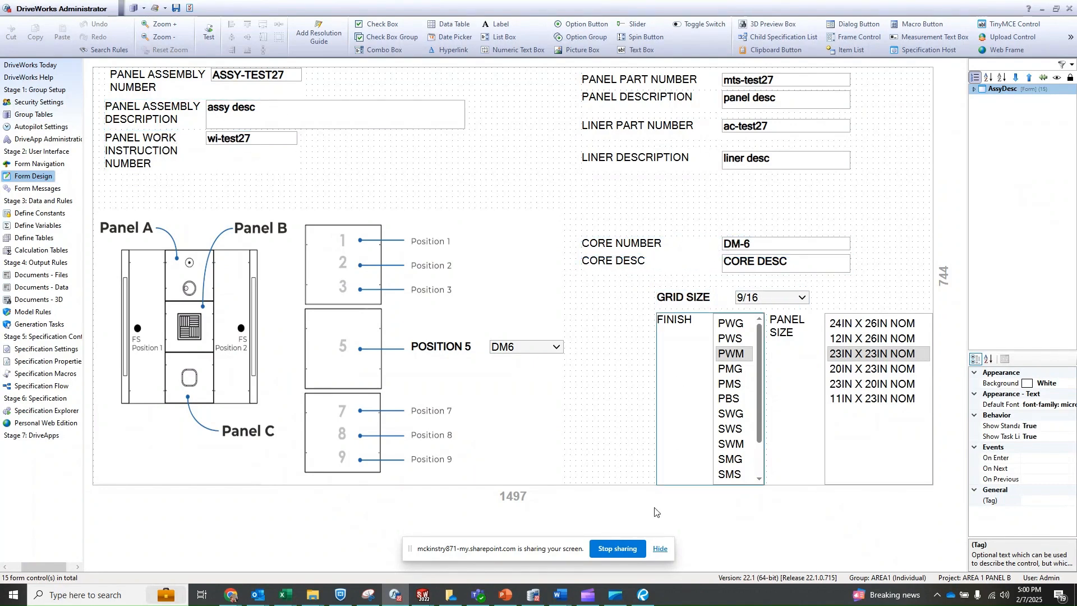
pyautogui.click(644, 596)
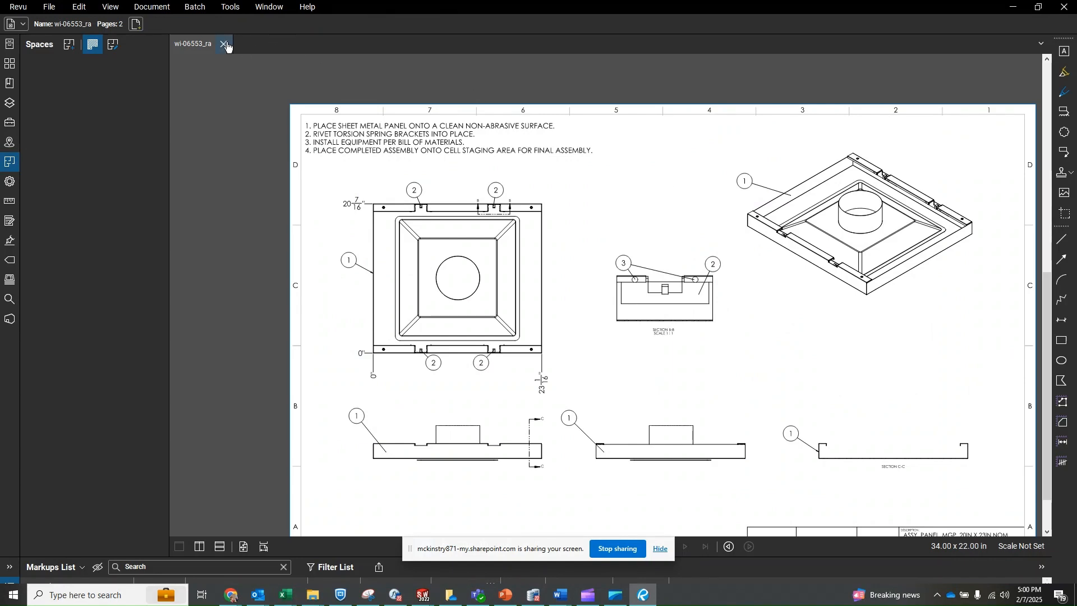
pyautogui.click(1013, 10)
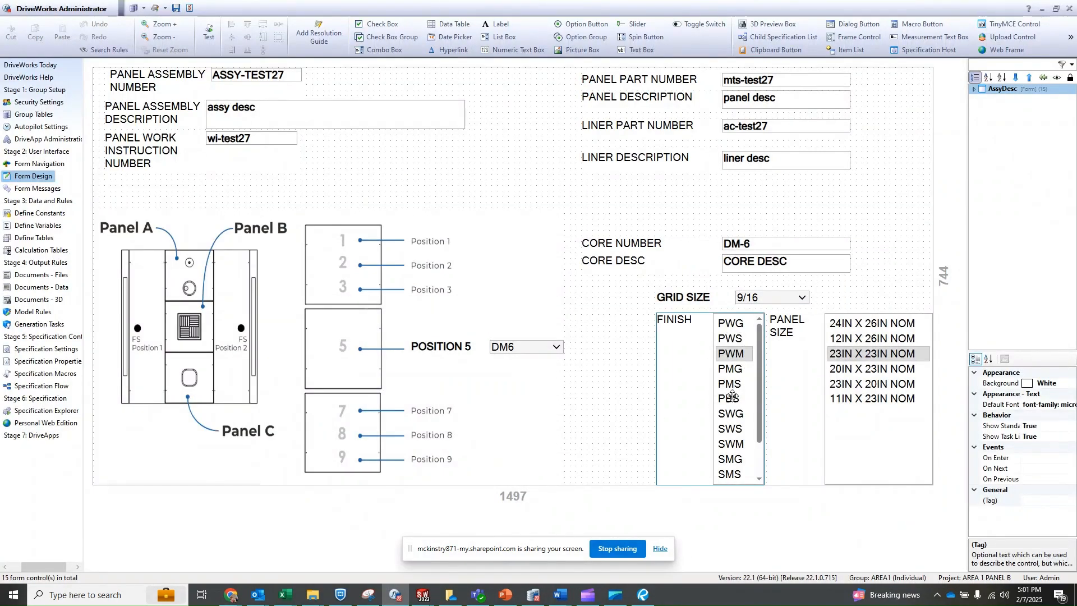
# - Run the project form in test mode to review the Position 5 options, and return it to design mode
pyautogui.press('F5')
pyautogui.click(507, 348)
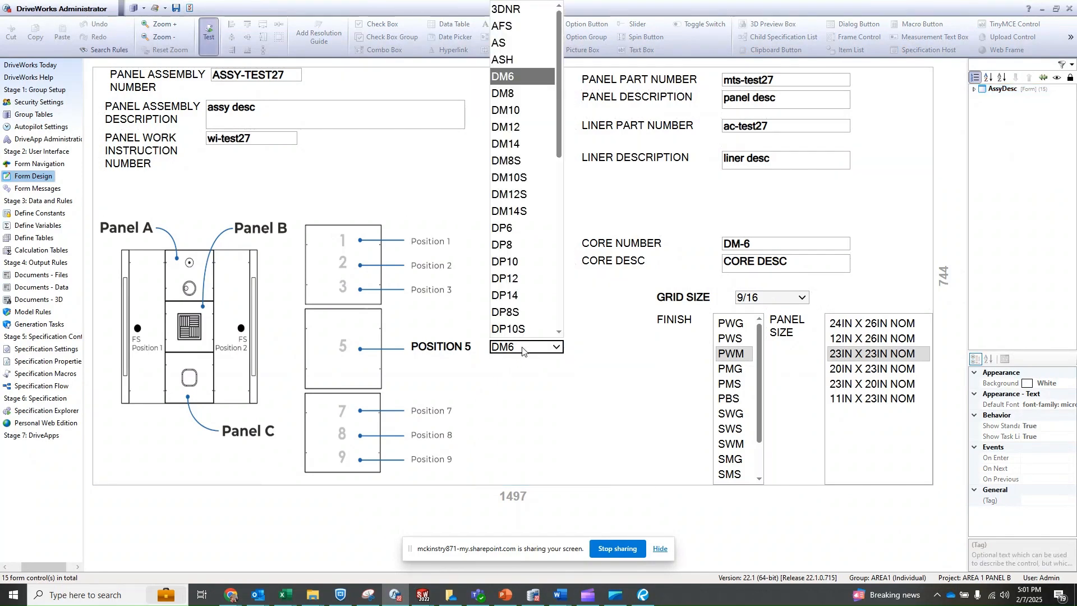
pyautogui.press('F5')
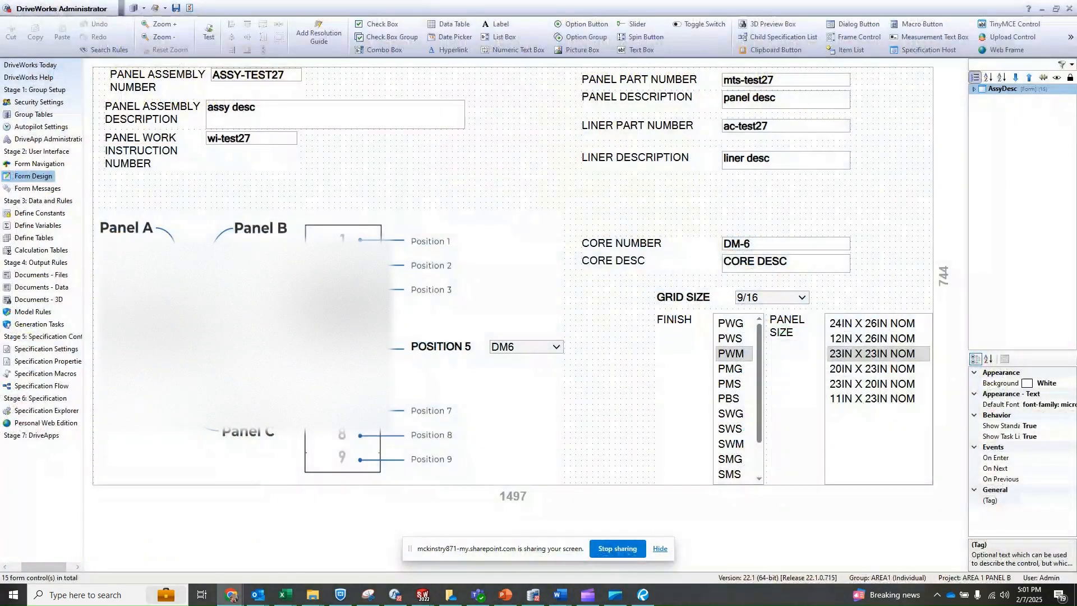
# - Switch to Chrome, open the bookmarked DriveWorks login page from the Software bookmarks, and log in with the account credentials
pyautogui.click(232, 595)
pyautogui.click(471, 117)
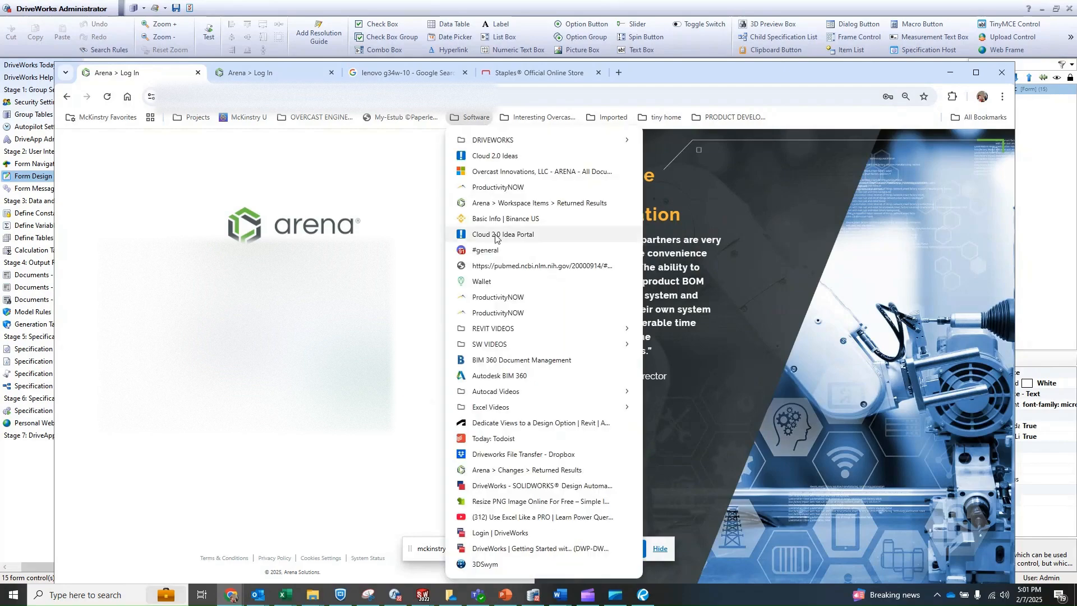
pyautogui.click(507, 534)
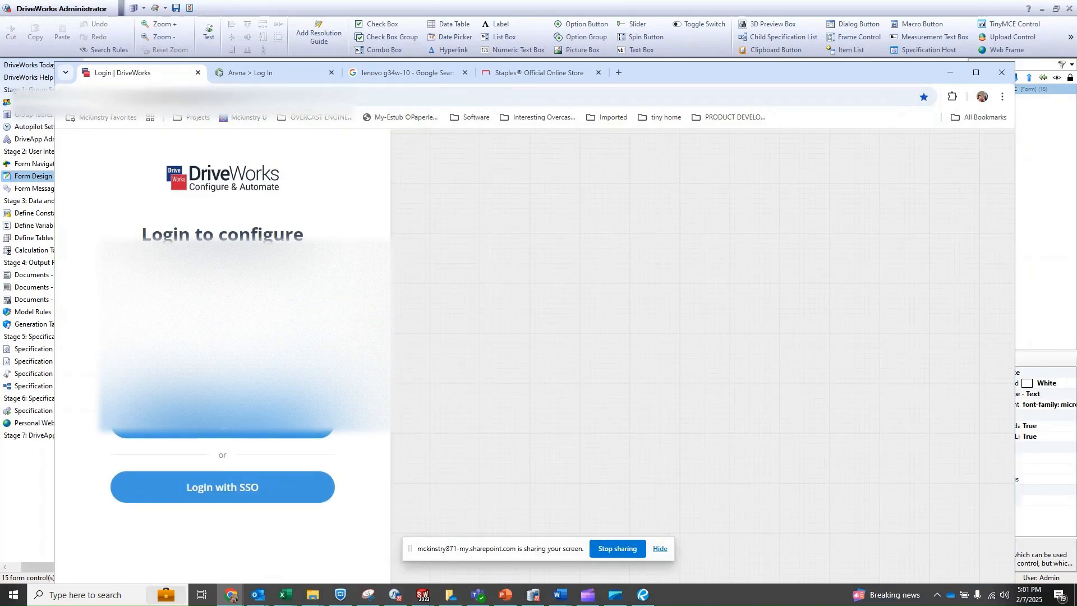
pyautogui.click(223, 423)
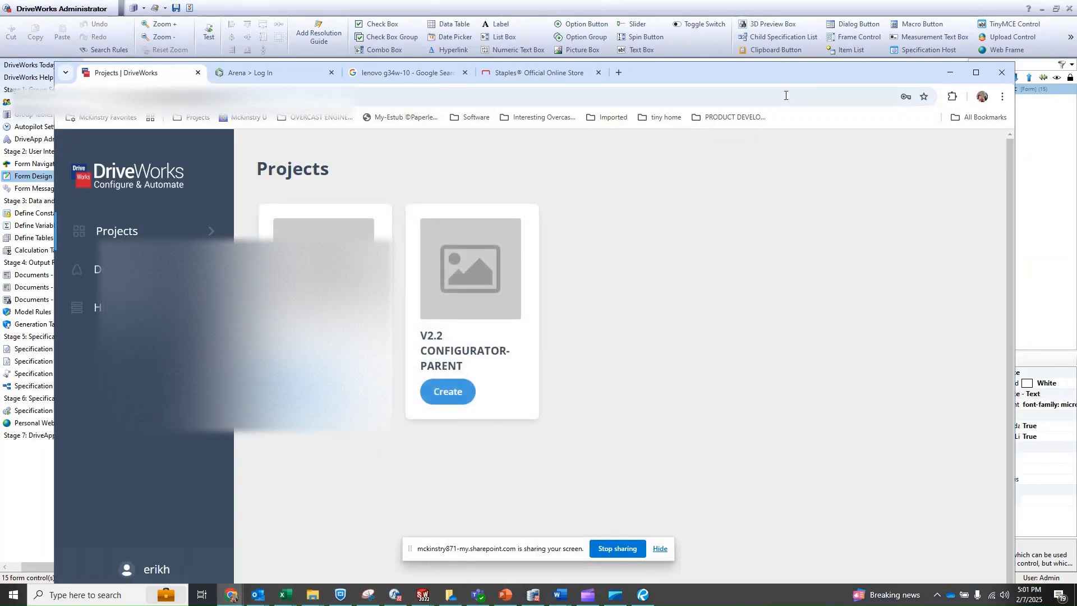
# - Maximise the browser window, create a V2.2 CONFIGURATOR-PARENT specification and enter a test project name
pyautogui.doubleClick(706, 75)
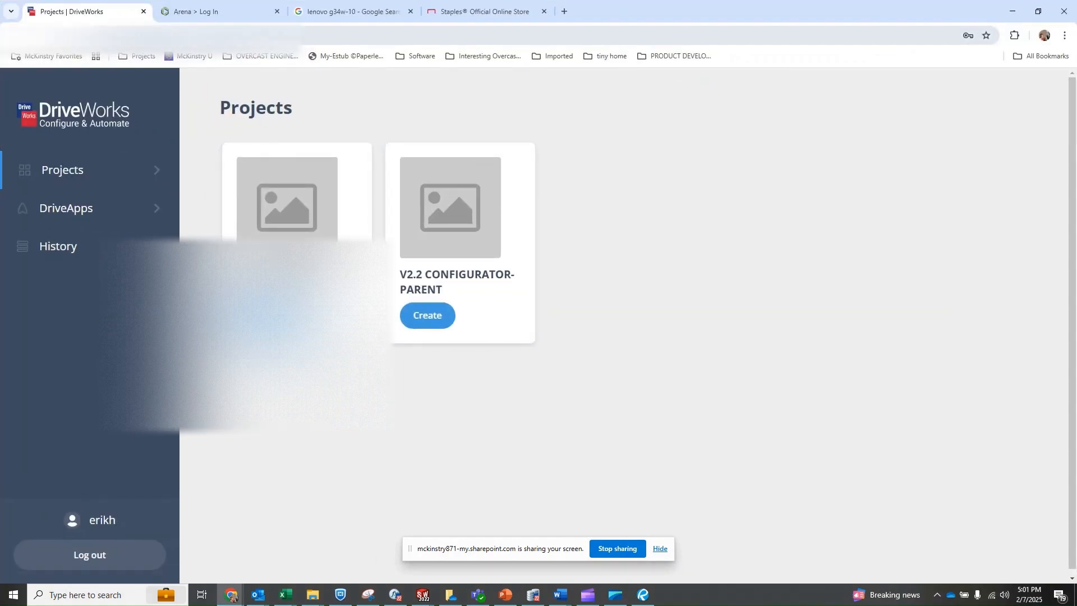
pyautogui.click(431, 318)
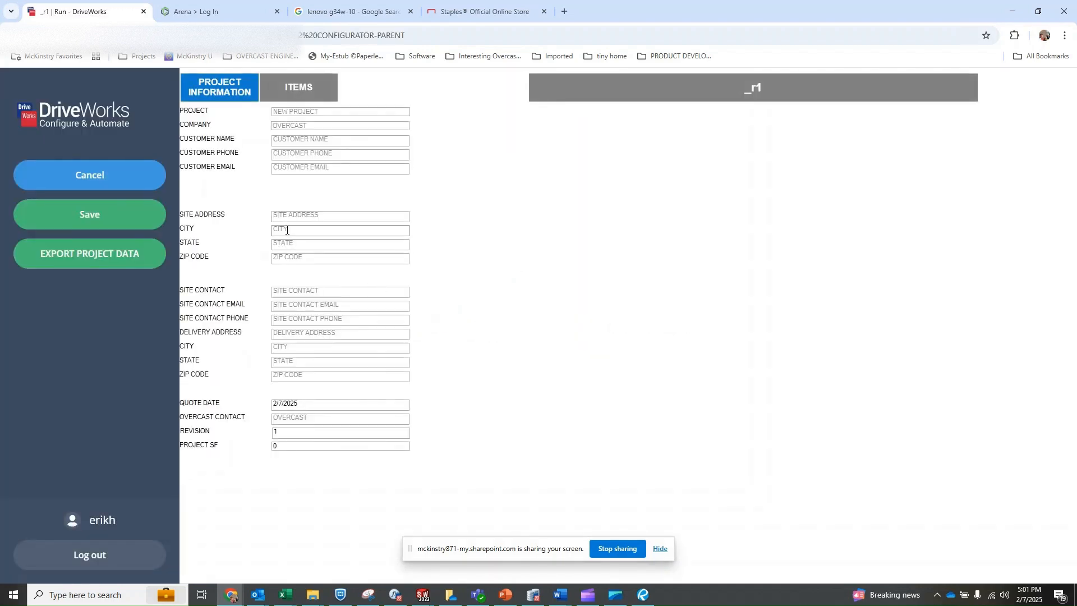
pyautogui.click(293, 112)
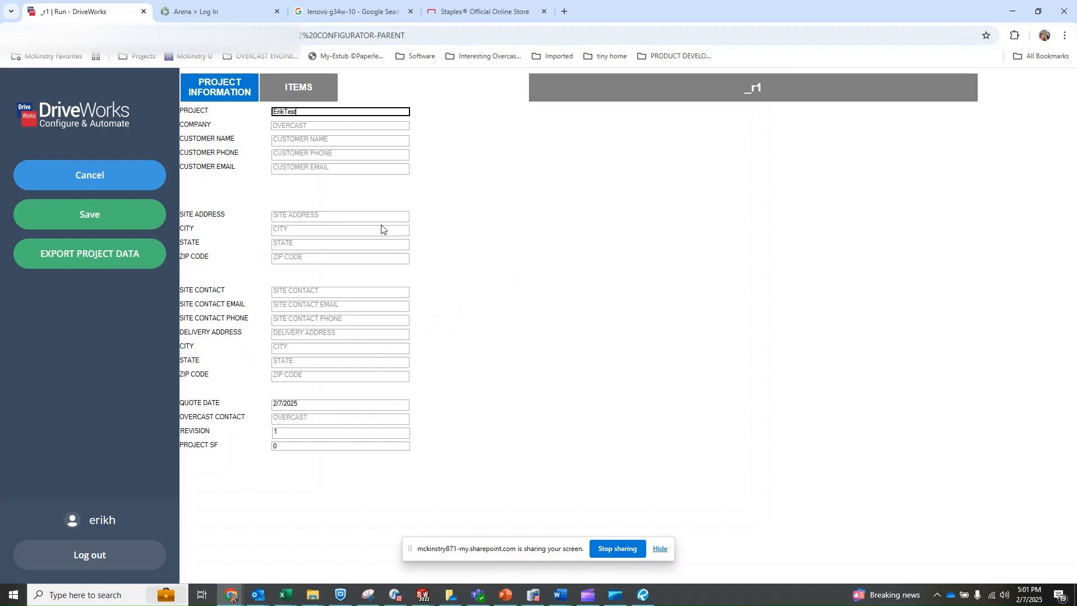
# - Consult the File Explorer window, move it out of the way, and set the project revision to 22
pyautogui.click(281, 431)
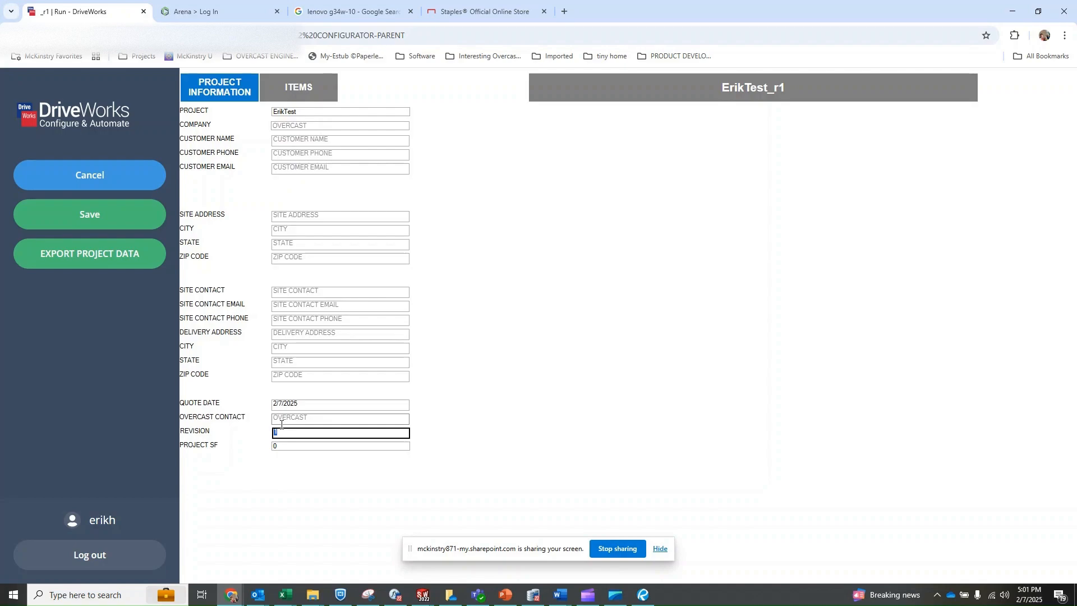
pyautogui.moveTo(312, 594)
pyautogui.click(321, 539)
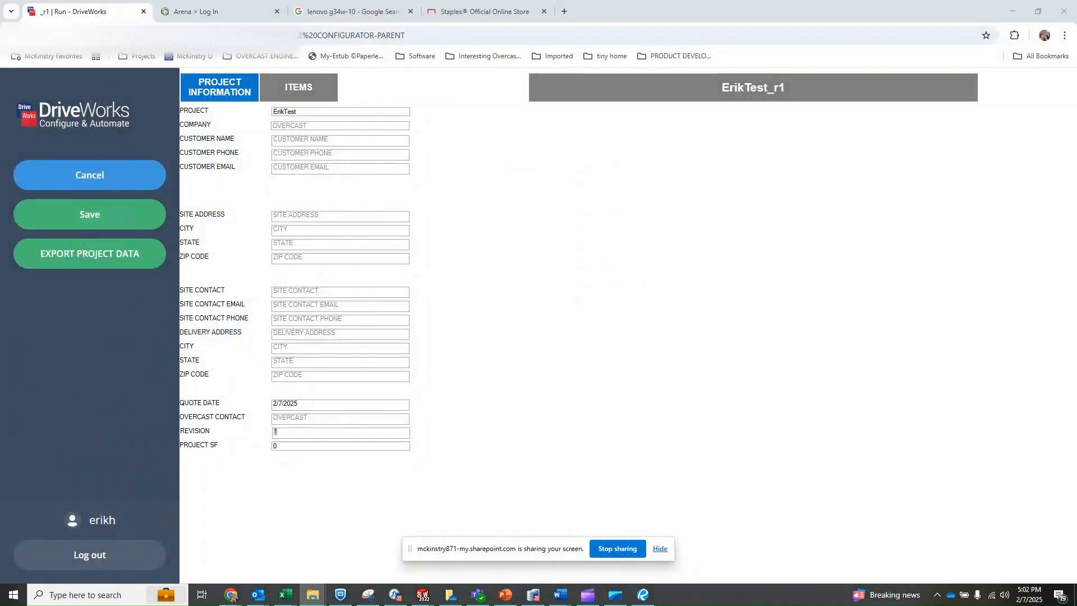
pyautogui.moveTo(919, 66); pyautogui.dragTo(917, 75)
pyautogui.moveTo(782, 69); pyautogui.dragTo(786, 0)
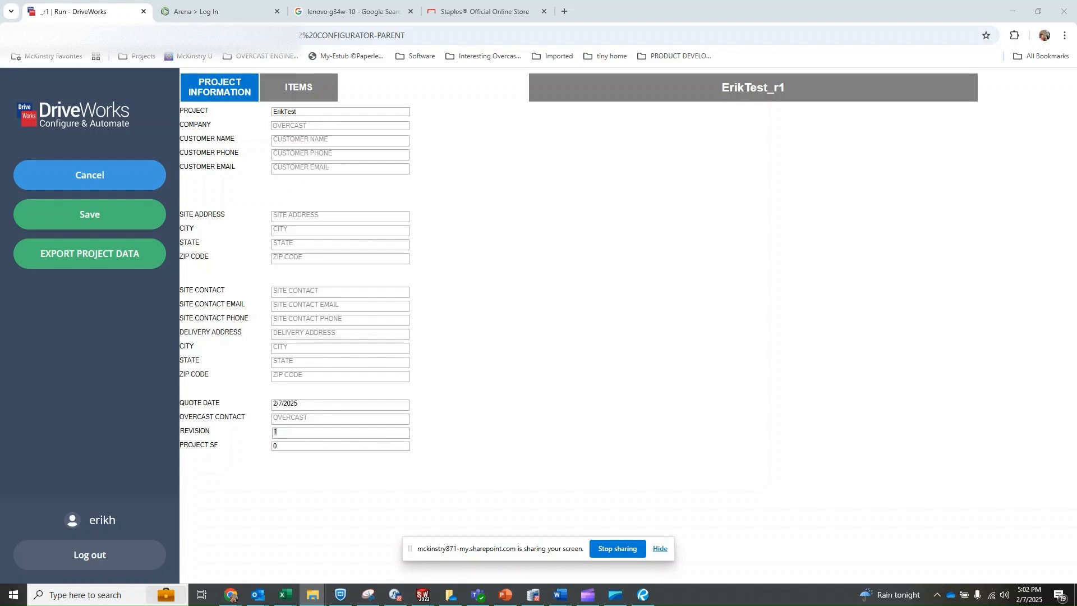
pyautogui.click(257, 442)
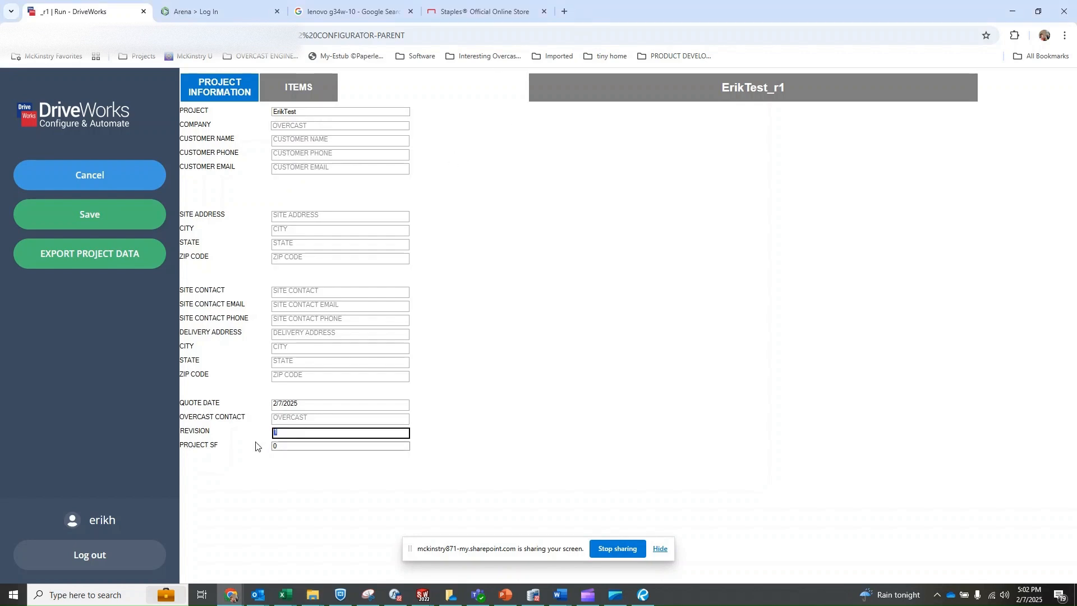
# - Add a V2.2 CONFIGURATOR item to the project's child specifications and enter a test Cloud ID ending in 22
pyautogui.click(311, 99)
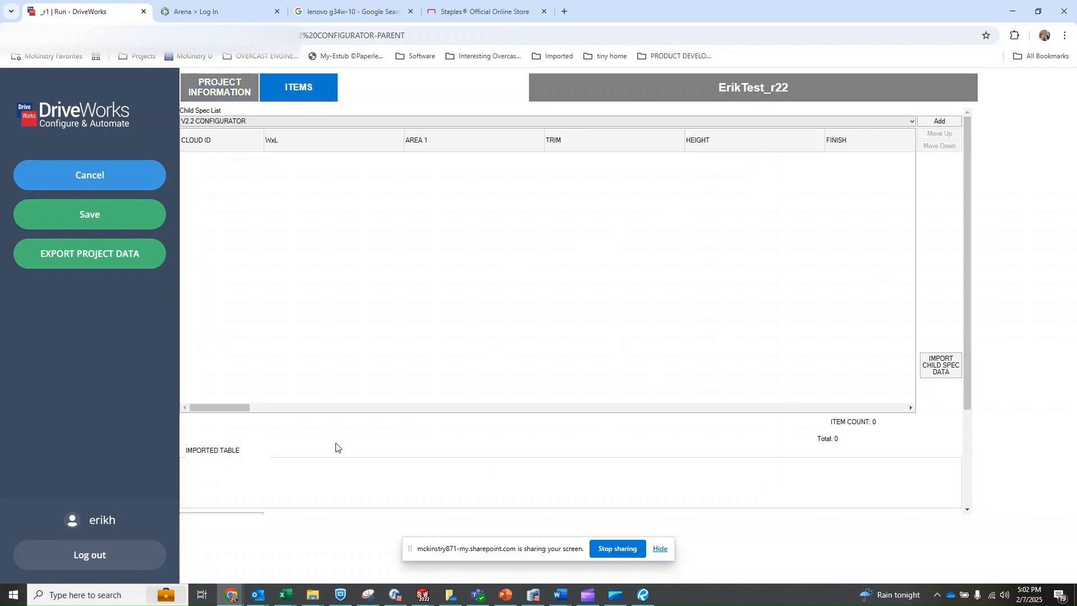
pyautogui.click(940, 122)
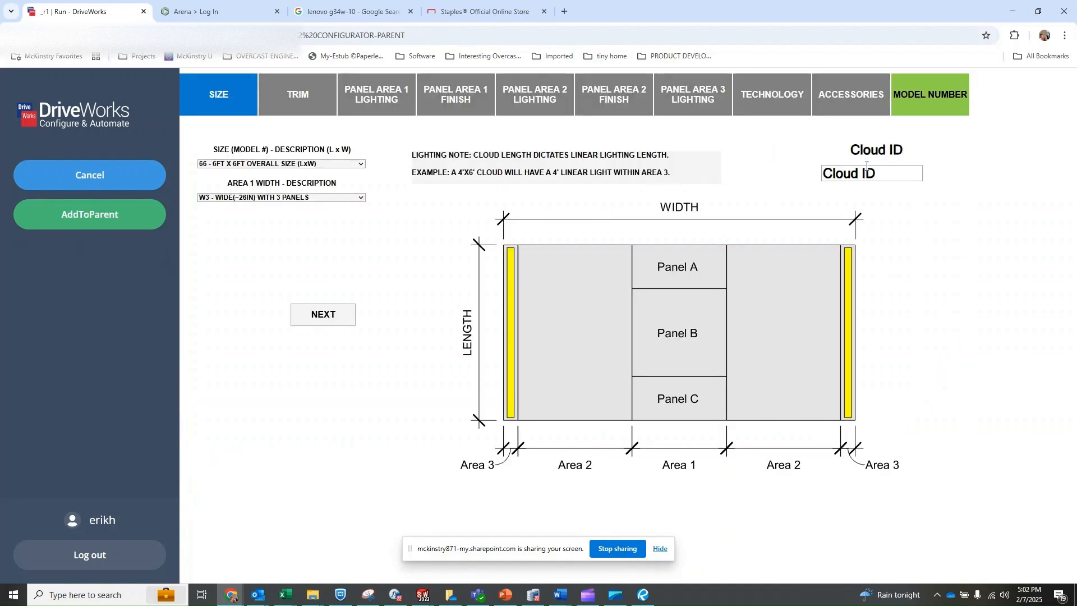
pyautogui.click(866, 166)
pyautogui.write('ErikTest22')
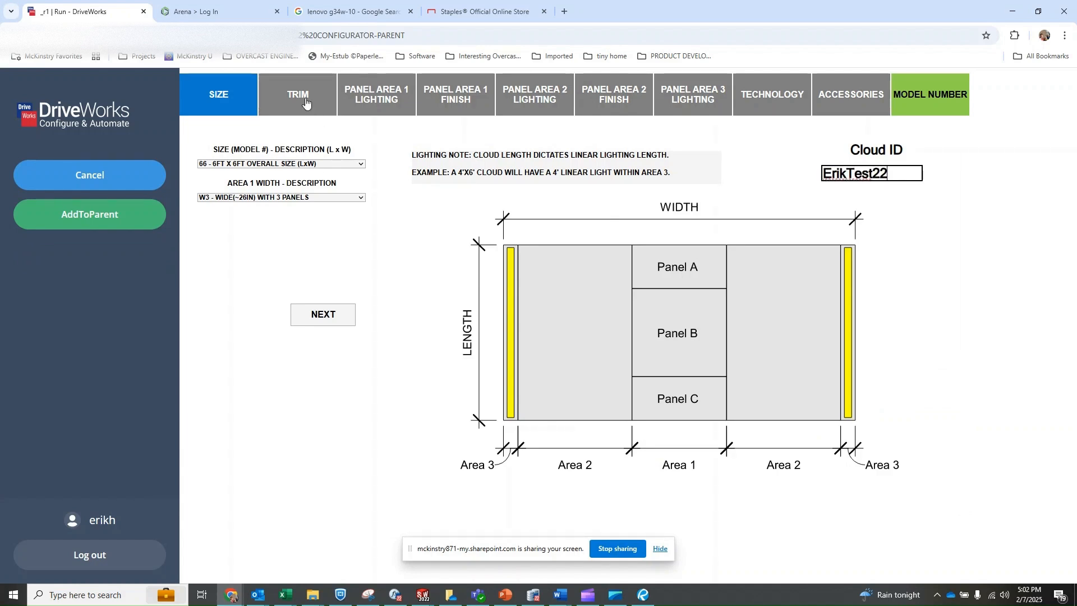
# - Set the cloud size to 48 - 4FT X 8FT overall size and continue to the trim options
pyautogui.click(251, 164)
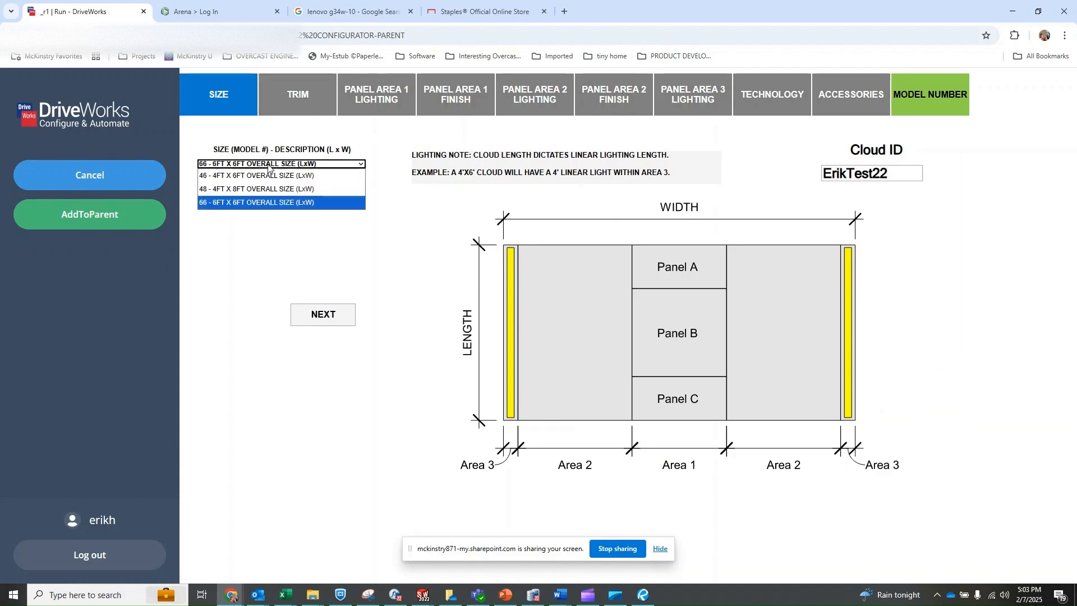
pyautogui.click(251, 188)
pyautogui.click(314, 314)
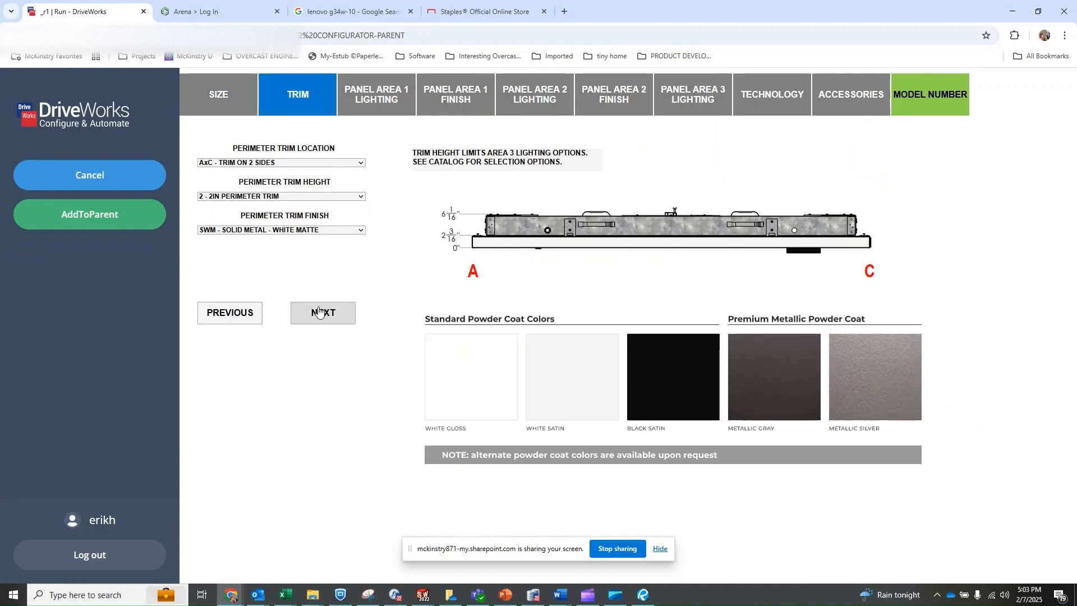
# - Set the perimeter trim location to A - Trim on A Side and the trim height to 6 - 6in Perimeter Trim
pyautogui.click(286, 162)
pyautogui.click(269, 185)
pyautogui.click(279, 196)
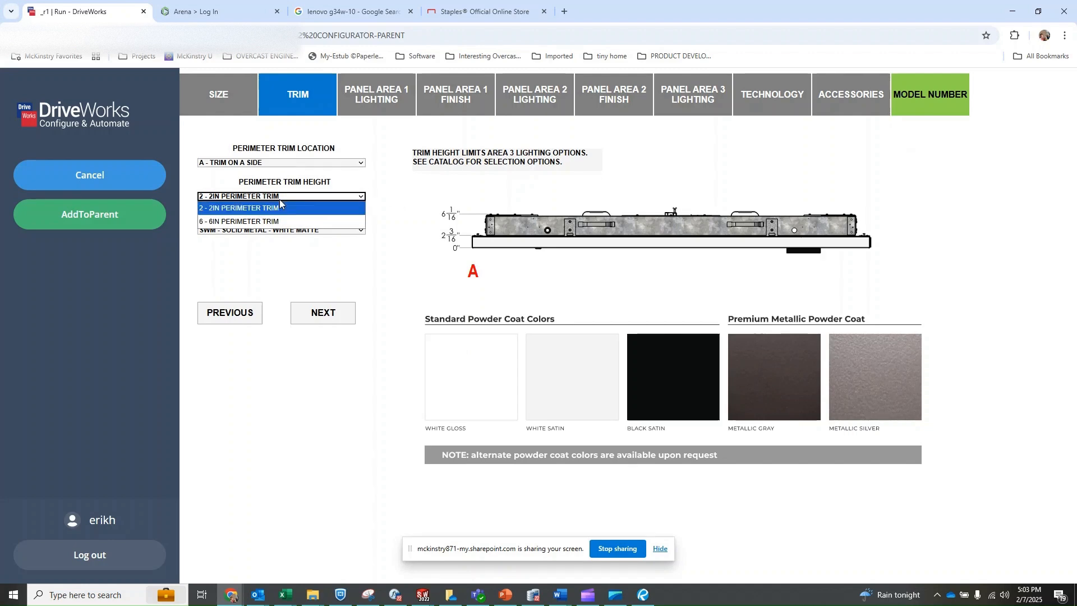
pyautogui.click(280, 221)
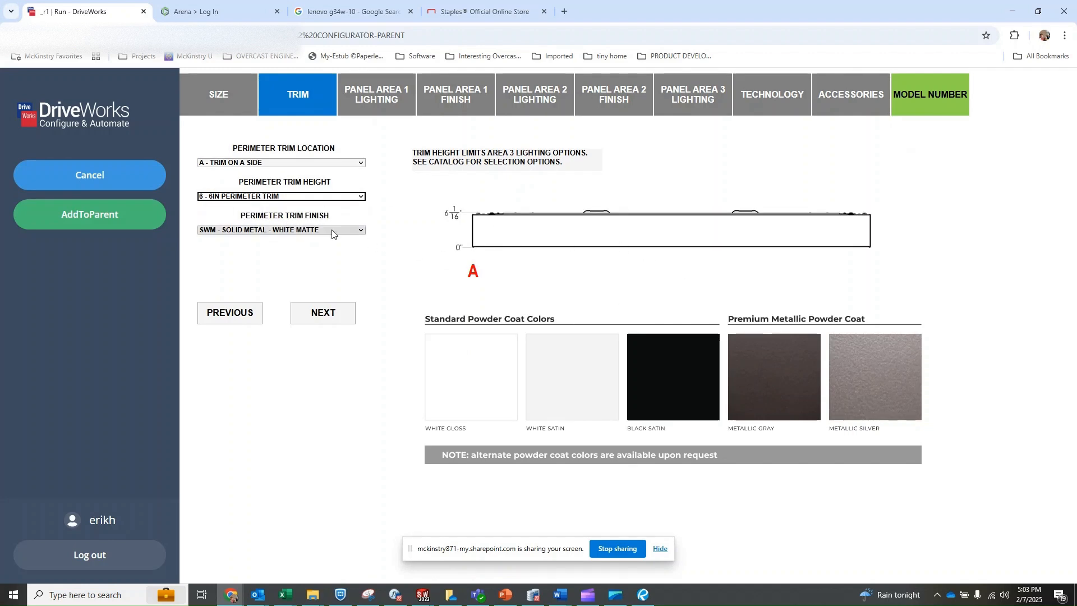
# - Try the solid metal white satin, metallic gray and white gloss finishes for the perimeter trim
pyautogui.click(333, 231)
pyautogui.click(247, 255)
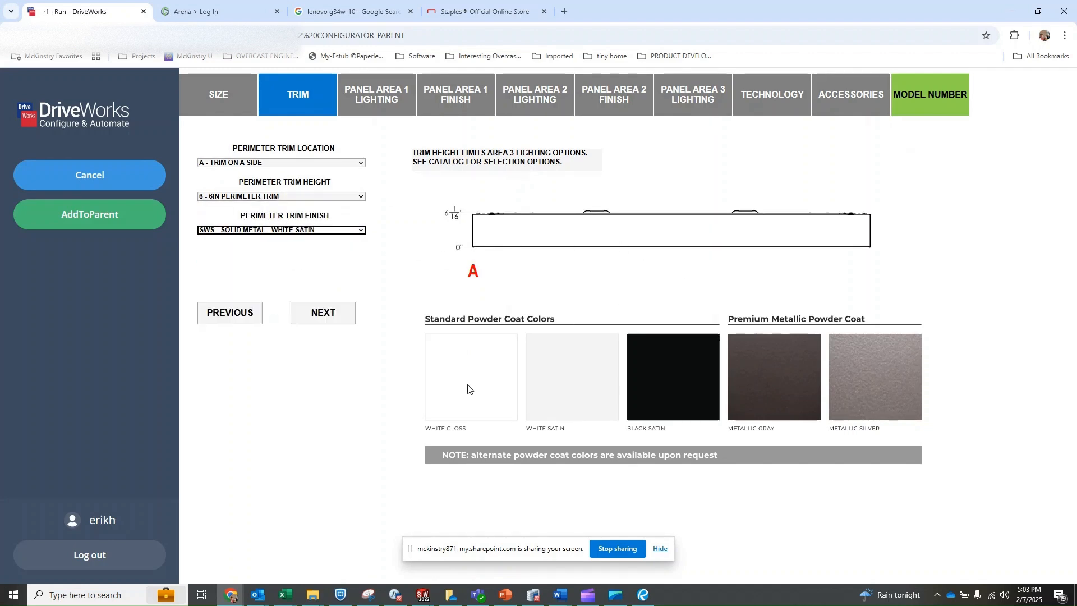
pyautogui.click(270, 231)
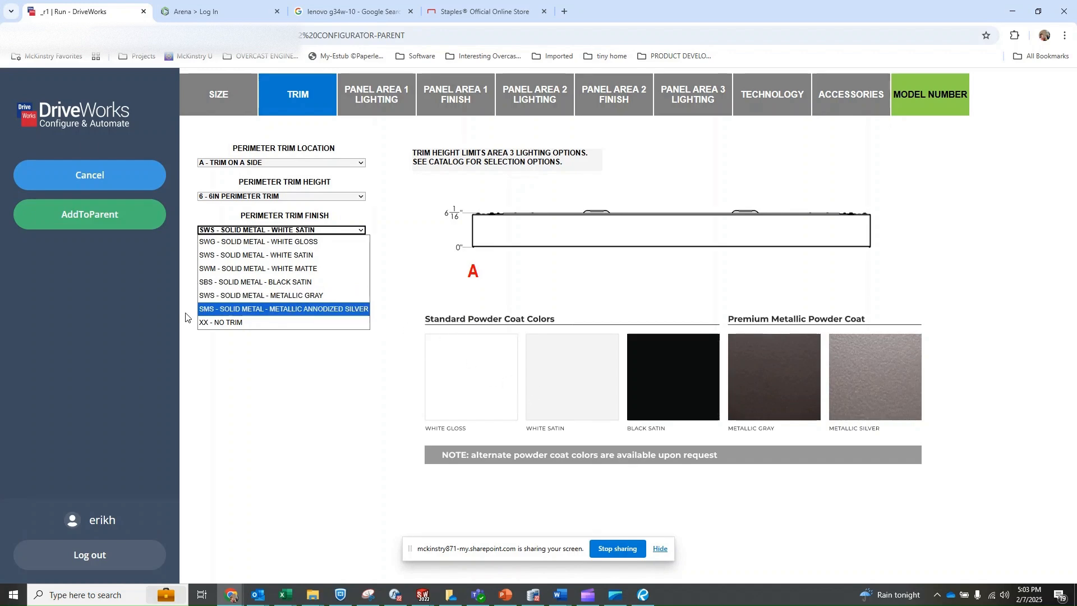
pyautogui.click(246, 297)
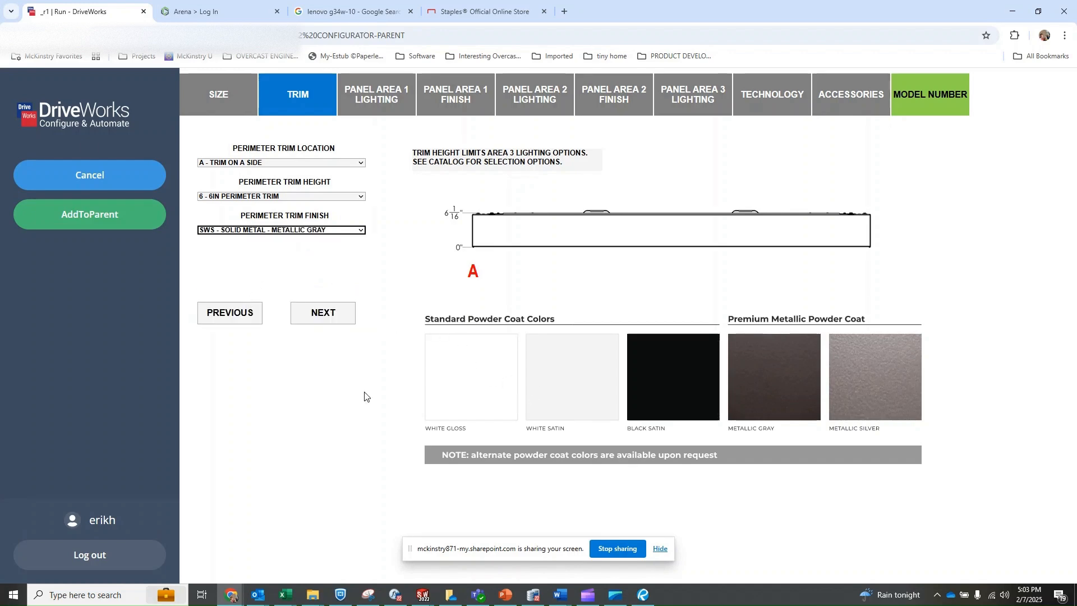
pyautogui.click(288, 230)
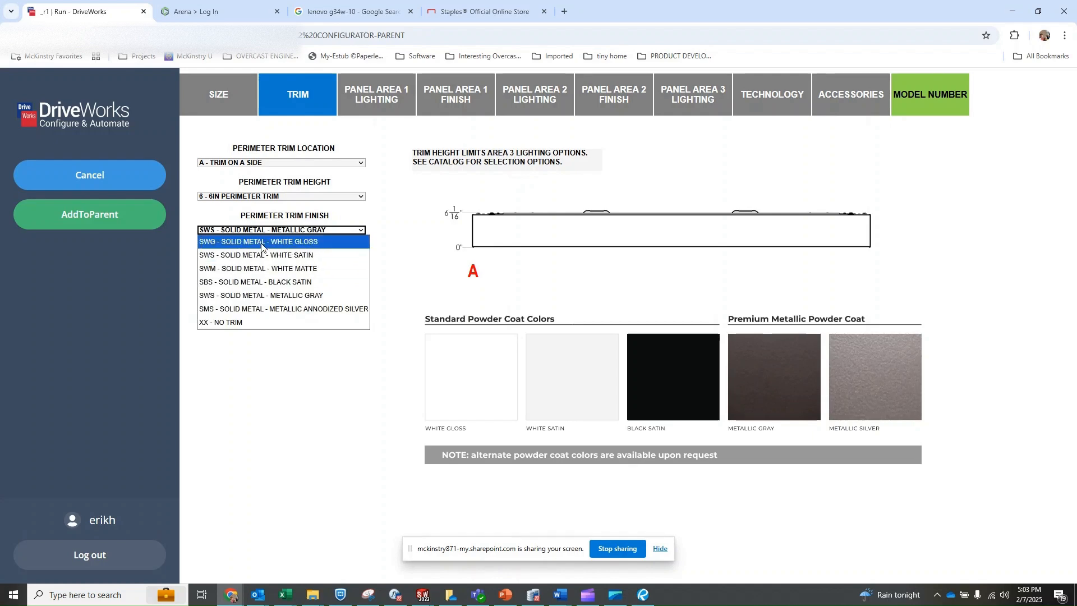
pyautogui.click(261, 242)
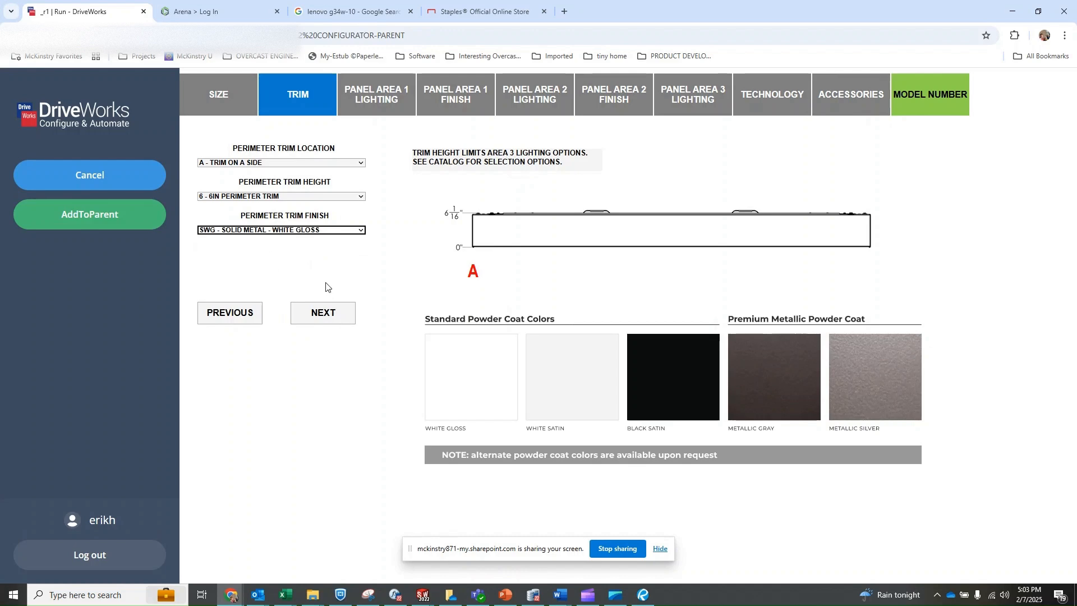
# - Set the perimeter trim finish to SWS - Solid Metal - Metallic Gray and continue to the panel area 1 lighting
pyautogui.click(311, 230)
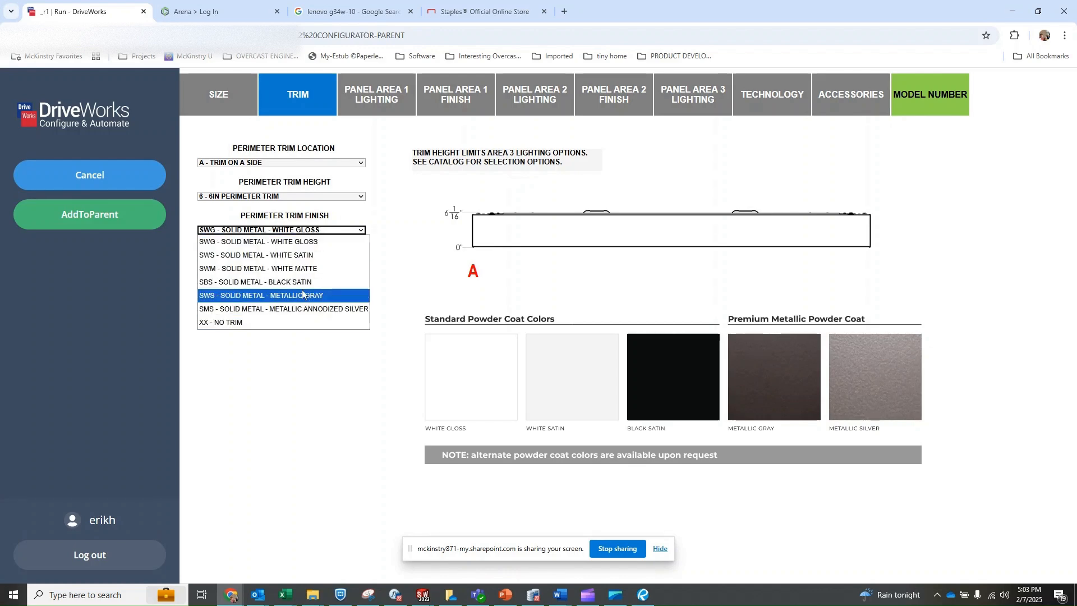
pyautogui.click(303, 295)
pyautogui.click(323, 313)
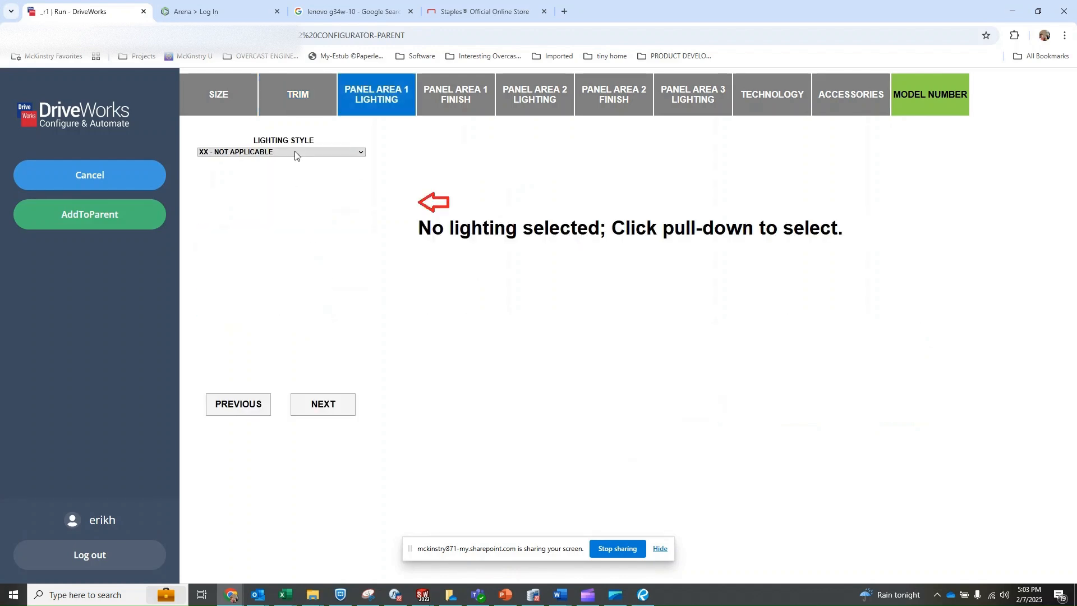
# - For panel area 1, choose 3DNR.AxC 3in round downlights with 1300 lumens and a 2700 color temperature
pyautogui.click(336, 154)
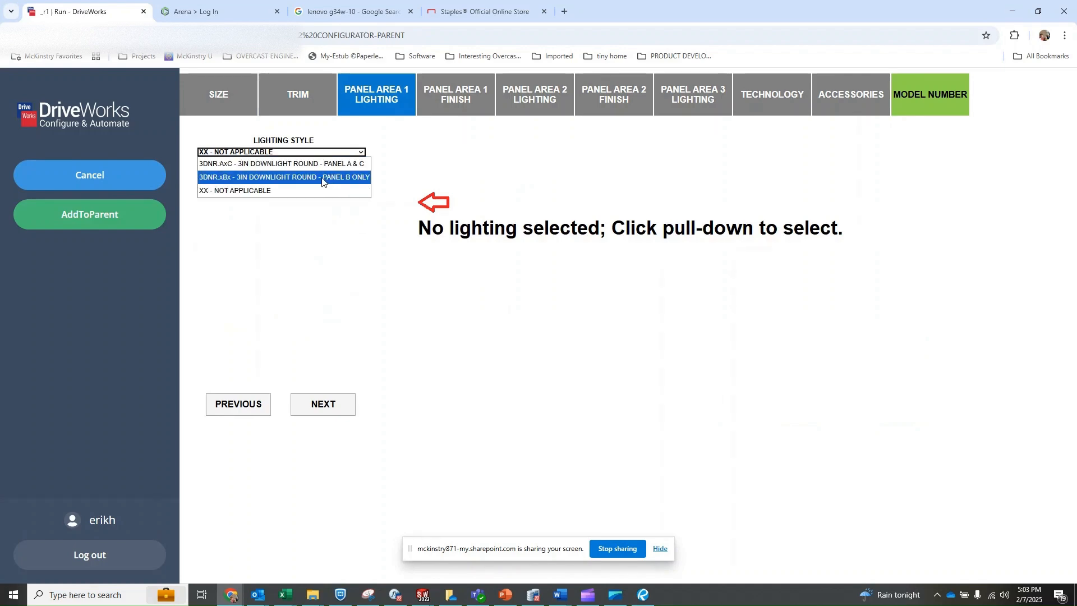
pyautogui.click(303, 164)
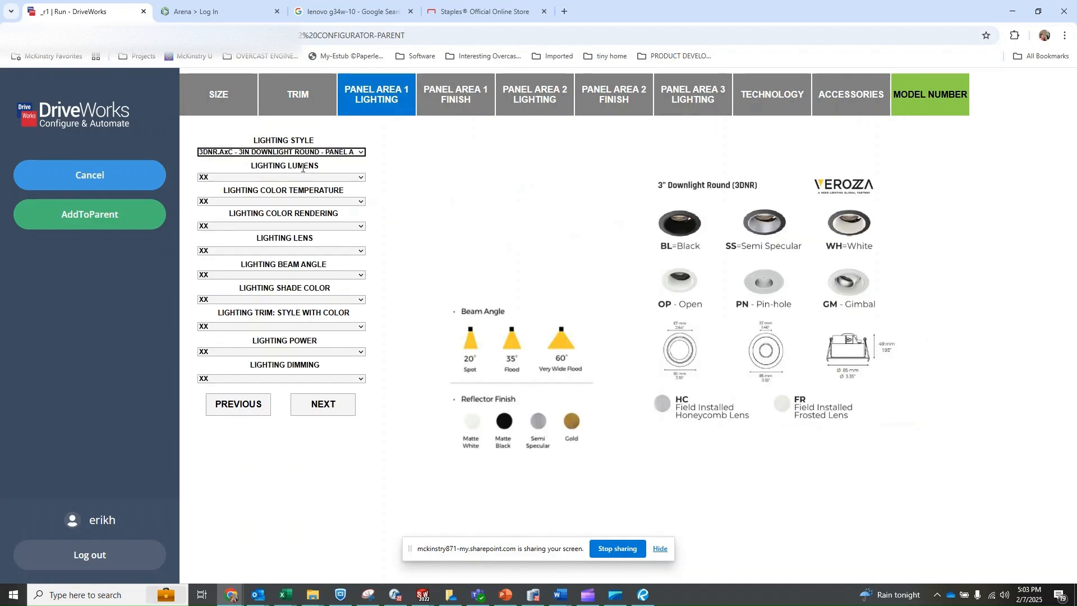
pyautogui.click(252, 178)
pyautogui.click(253, 196)
pyautogui.click(252, 201)
pyautogui.click(252, 225)
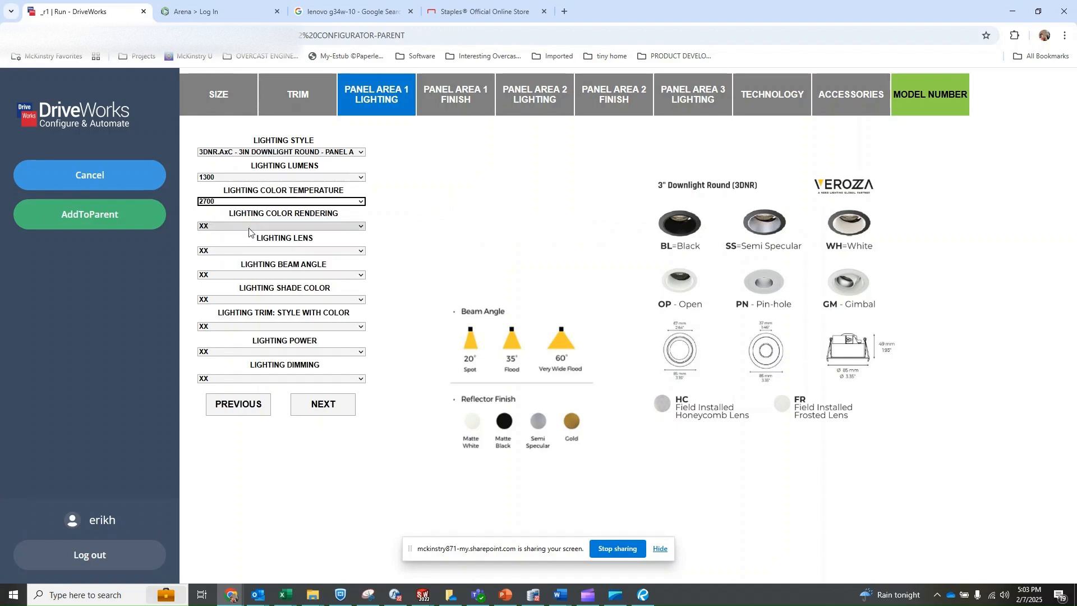
# - Set the area 1 lighting color rendering to 90, the lens to FR and the beam angle to FL
pyautogui.click(249, 226)
pyautogui.click(250, 251)
pyautogui.click(251, 251)
pyautogui.click(250, 276)
pyautogui.click(248, 275)
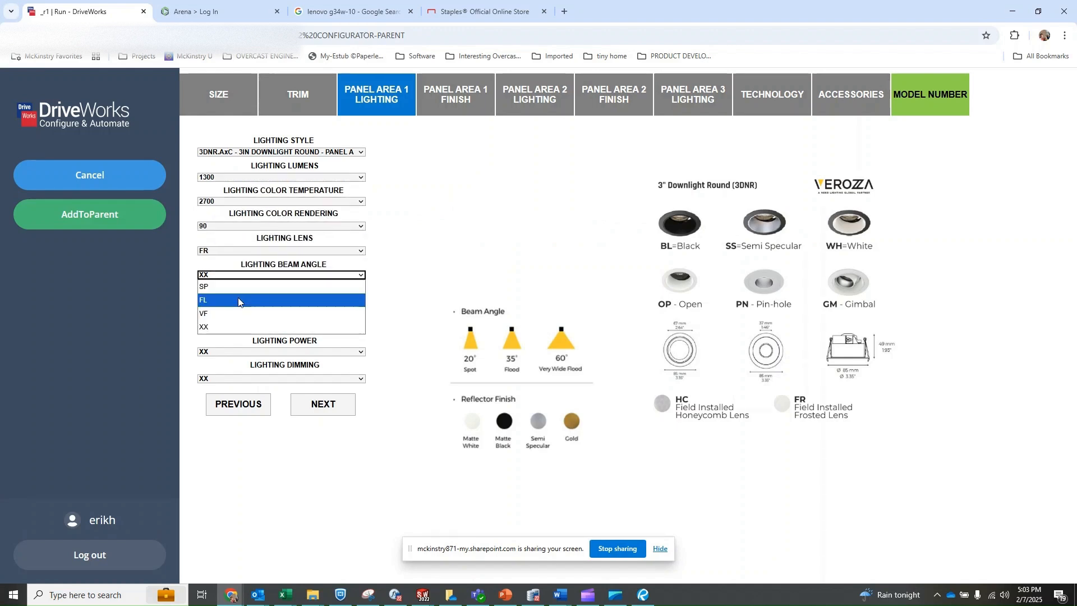
pyautogui.click(238, 301)
# - Set the area 1 lighting shade color to WH and trim style to PNBL, choose power and dimming, and continue to the finish options
pyautogui.click(238, 300)
pyautogui.click(238, 324)
pyautogui.click(230, 326)
pyautogui.click(229, 358)
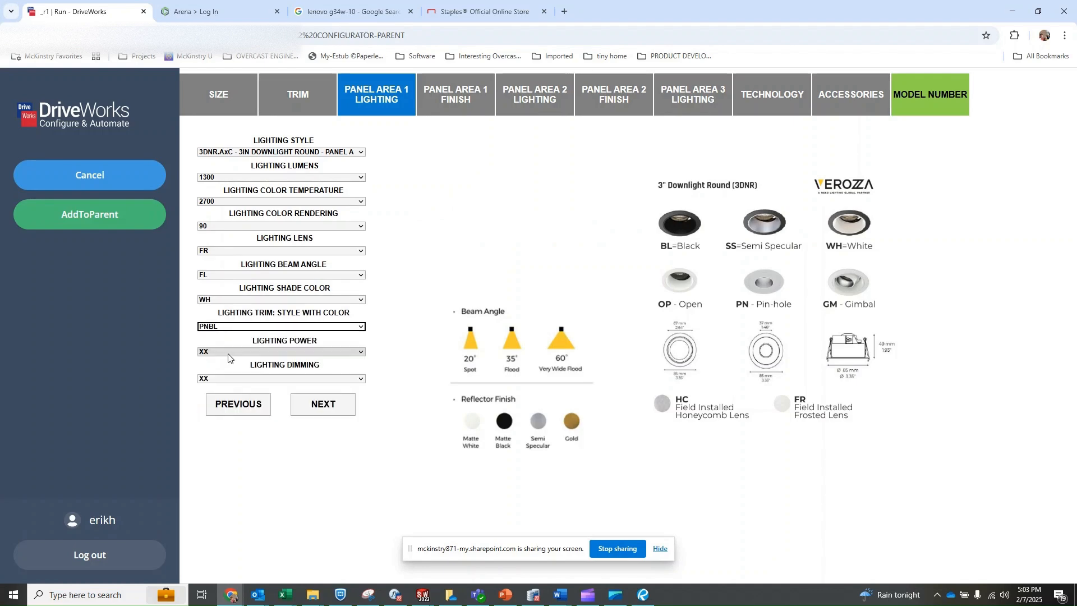
pyautogui.click(228, 371)
pyautogui.click(227, 378)
pyautogui.click(228, 393)
pyautogui.click(323, 404)
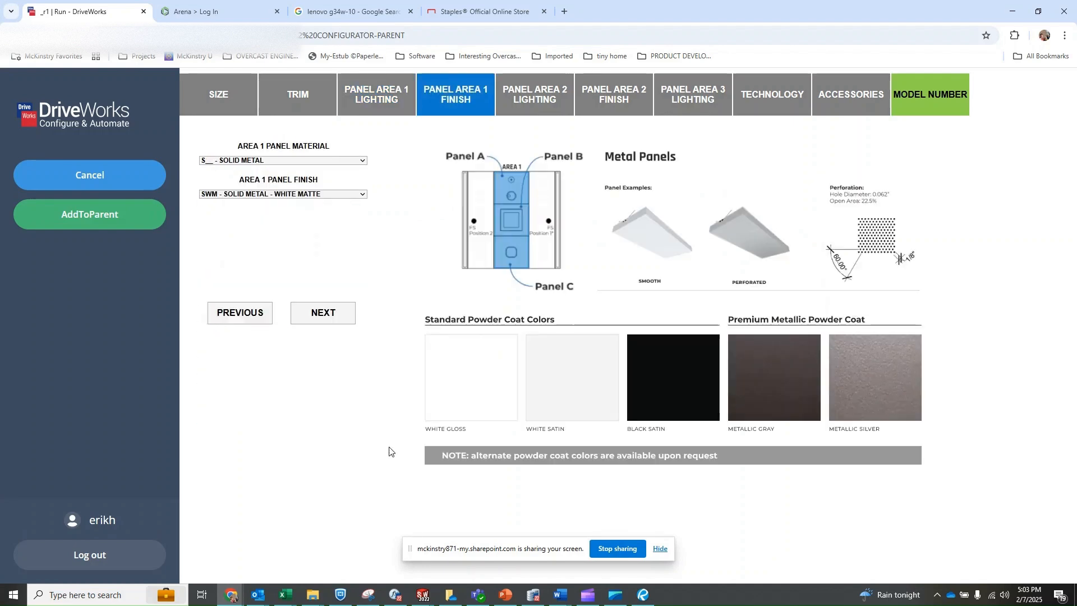
# - Set the area 1 panels to P__ - Perforated Metal with the PBS black satin finish, and continue to the area 2 lighting
pyautogui.click(285, 161)
pyautogui.click(264, 189)
pyautogui.click(264, 195)
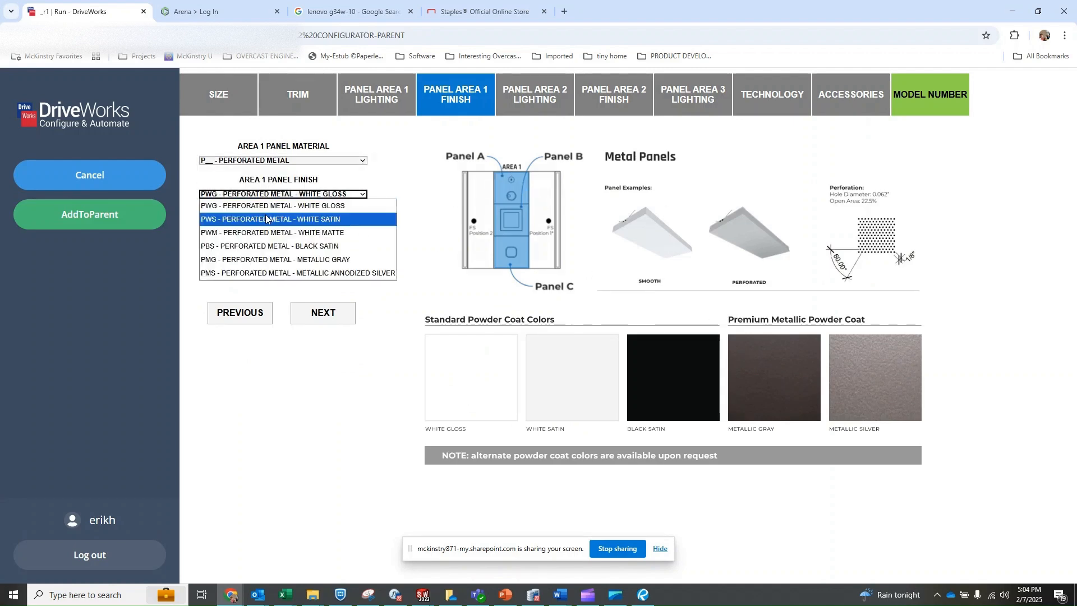
pyautogui.click(281, 246)
pyautogui.click(323, 313)
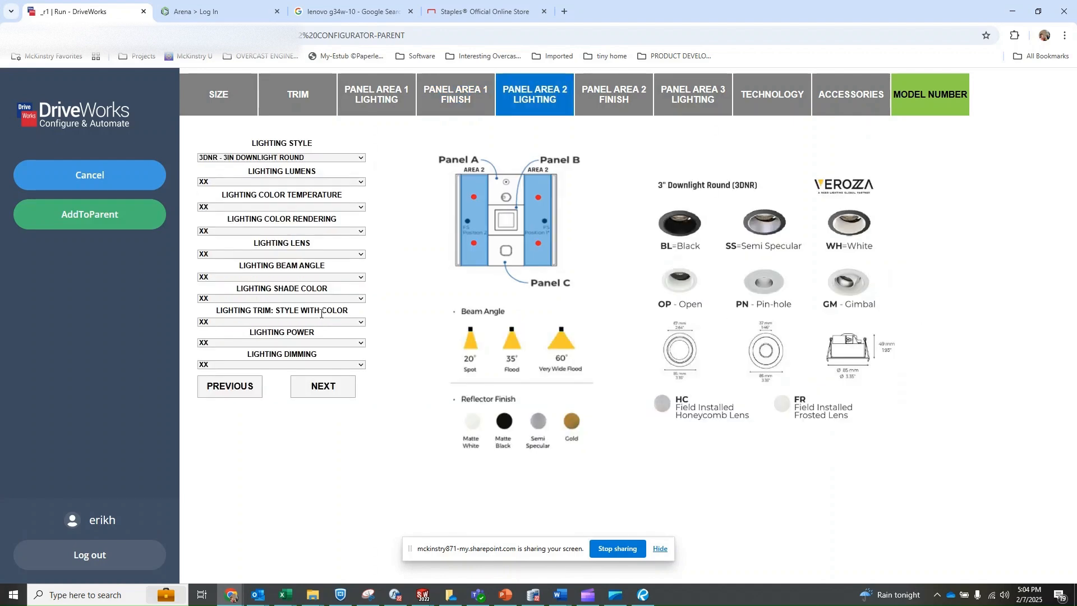
# - Set the area 2 lighting style to XX - Not Applicable and continue to the area 2 finish
pyautogui.click(337, 159)
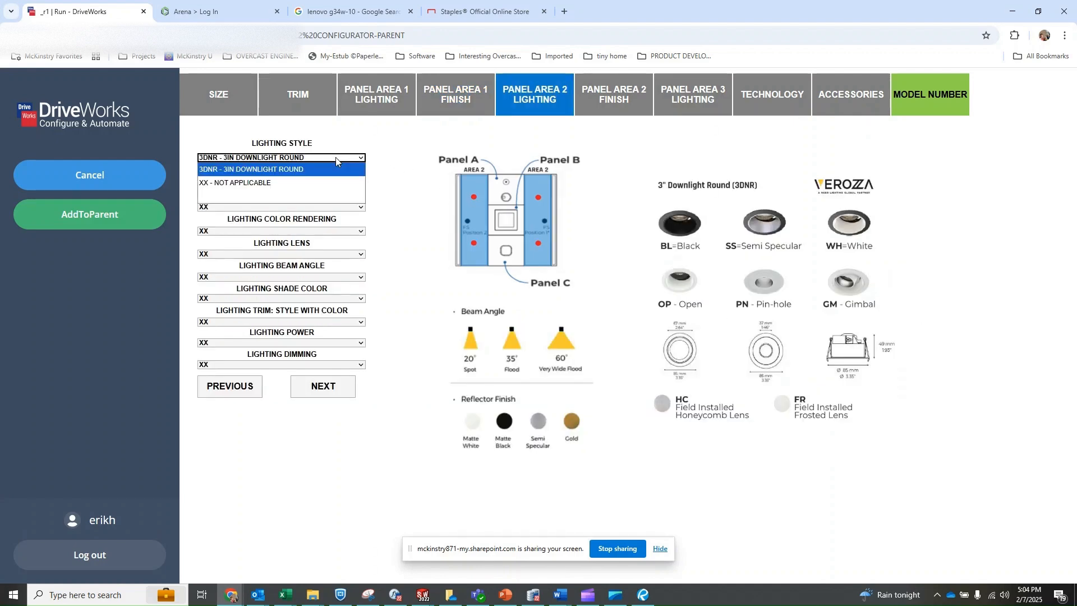
pyautogui.click(302, 184)
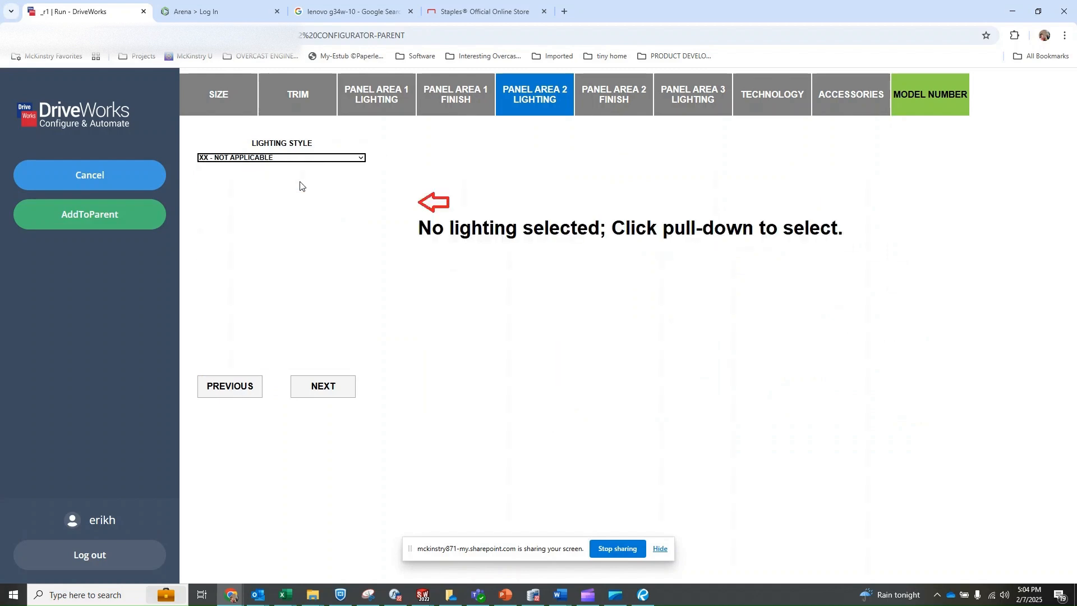
pyautogui.click(328, 386)
# - Set the area 2 panels to 4WD__ - 4in Wood Slats with the 4WDTEA teak stain, and continue to the area 3 lighting
pyautogui.click(278, 162)
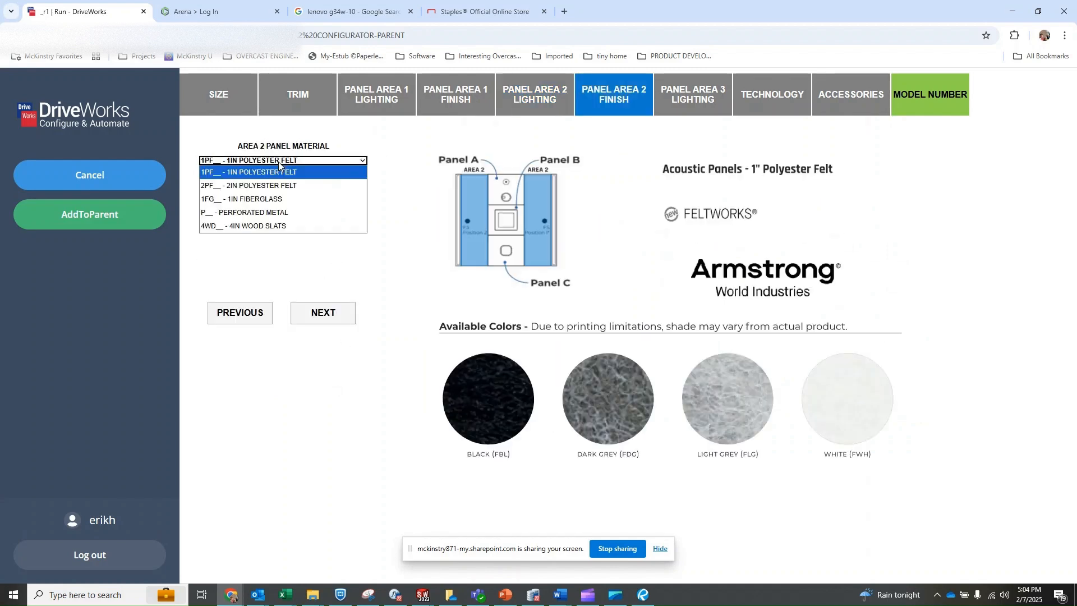
pyautogui.click(273, 230)
pyautogui.click(286, 194)
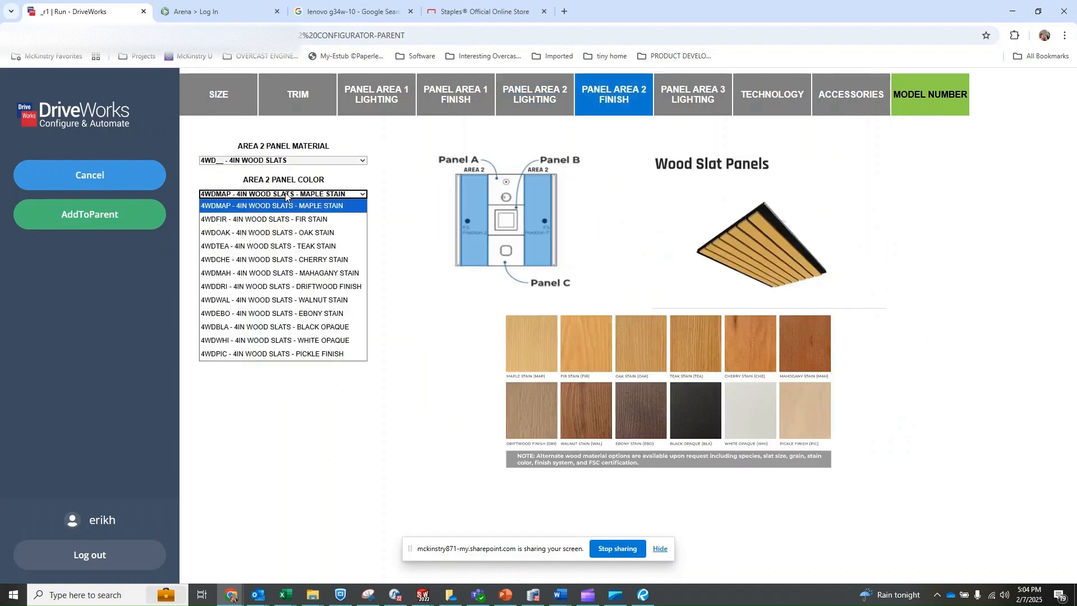
pyautogui.click(306, 248)
pyautogui.click(324, 315)
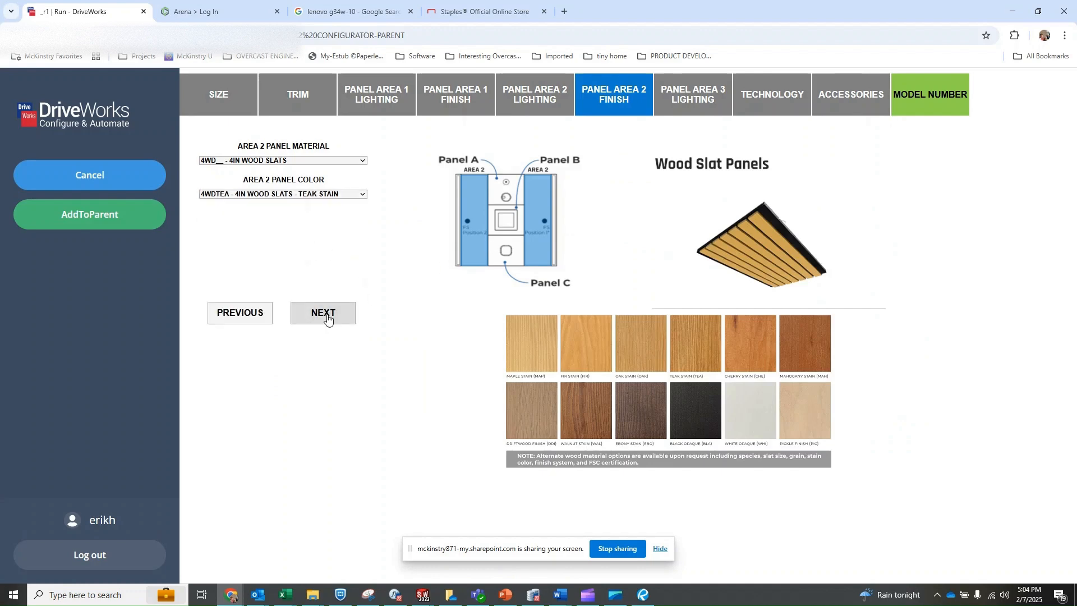
# - Set the area 3 fixture finish to SBS - Solid Metal - Black Satin with the 4DLI lighting style, and continue to the technology options
pyautogui.click(289, 156)
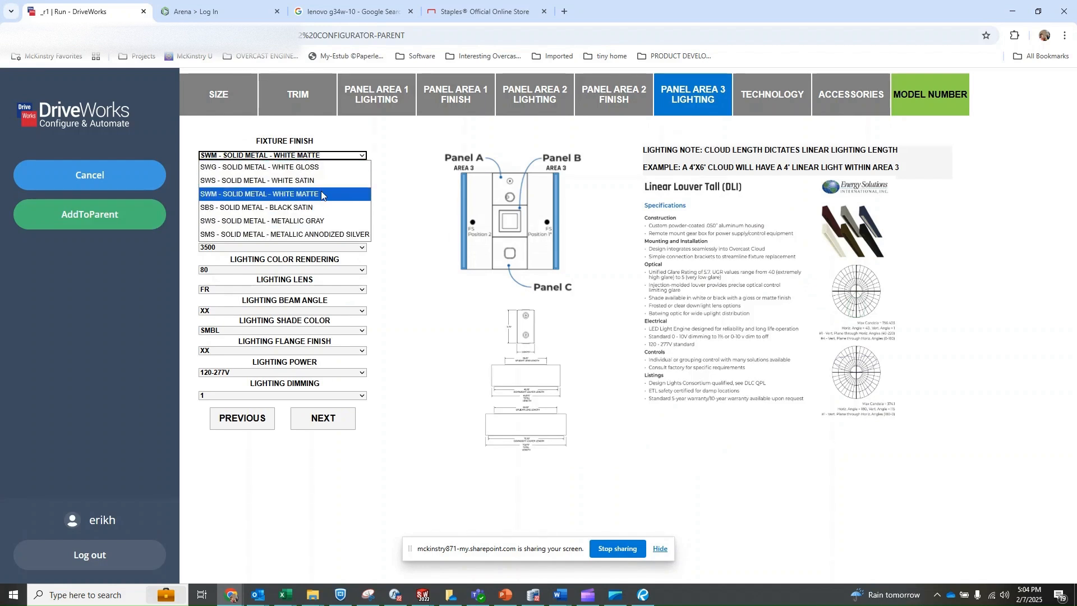
pyautogui.click(316, 207)
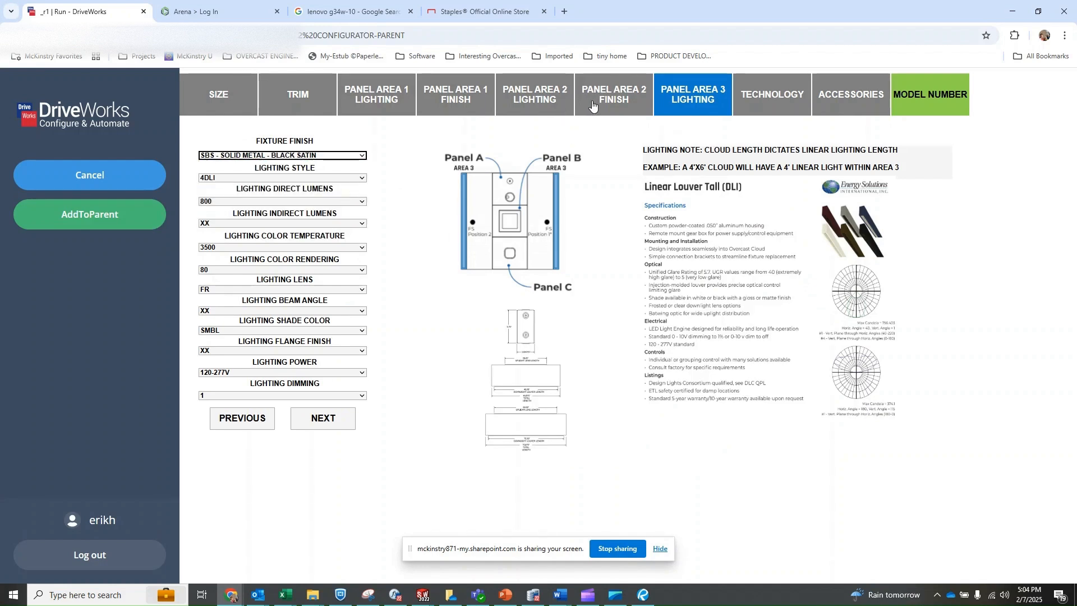
pyautogui.click(280, 178)
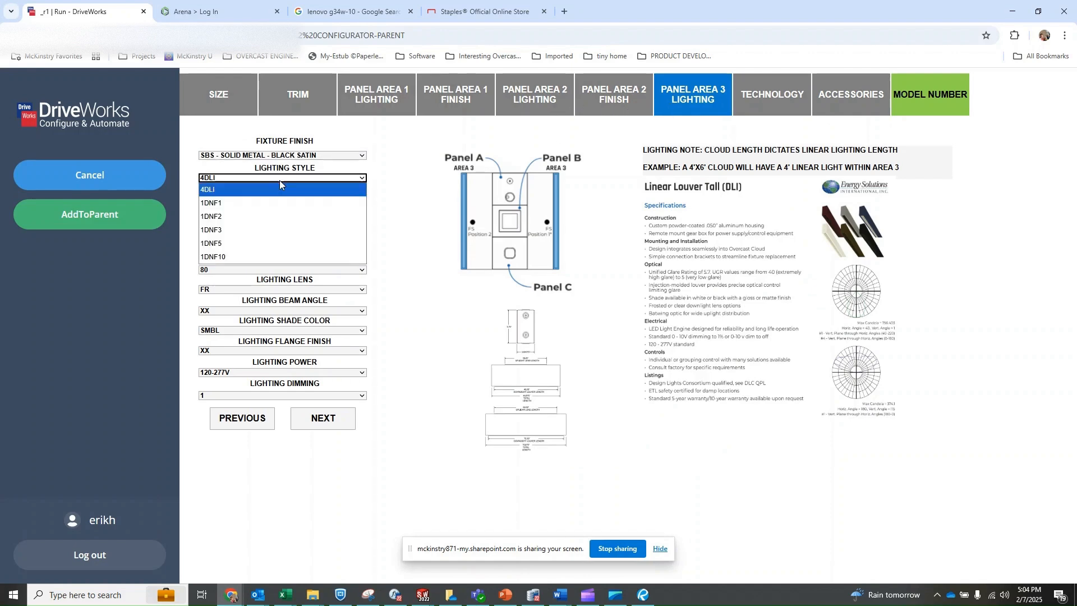
pyautogui.click(262, 189)
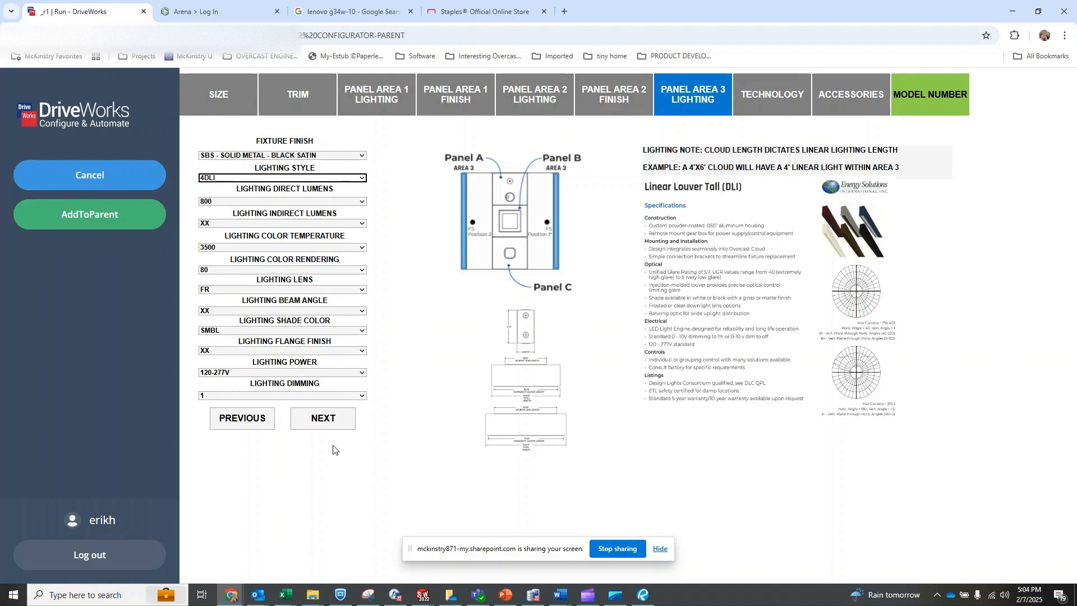
pyautogui.click(325, 422)
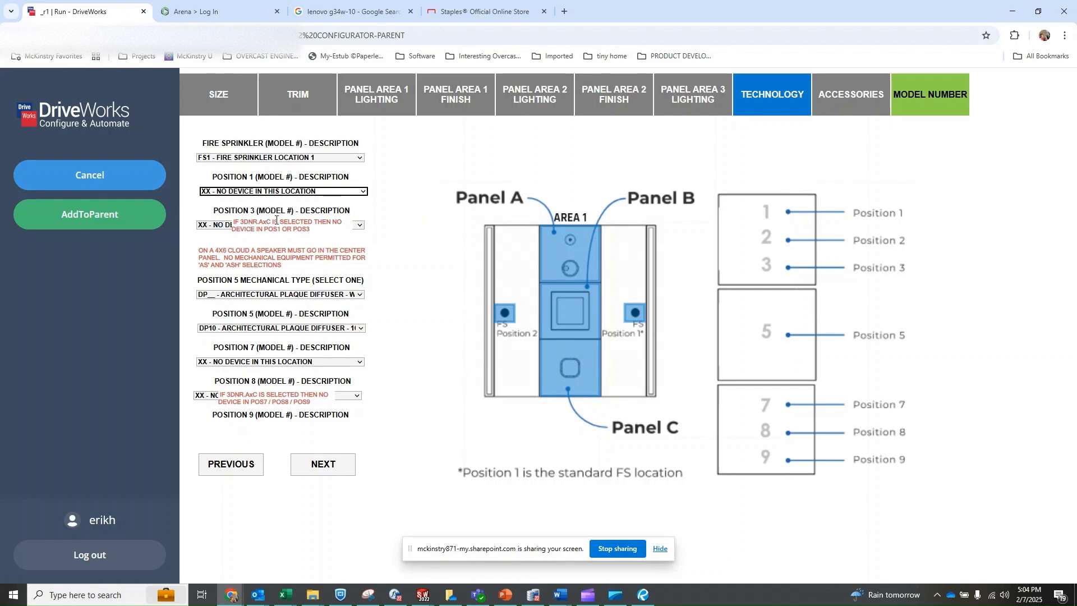
# - Check the device choices for positions 1, 8 and 7, keeping XX - No Device In This Location
pyautogui.click(332, 191)
pyautogui.click(330, 201)
pyautogui.click(350, 396)
pyautogui.click(335, 362)
pyautogui.click(334, 360)
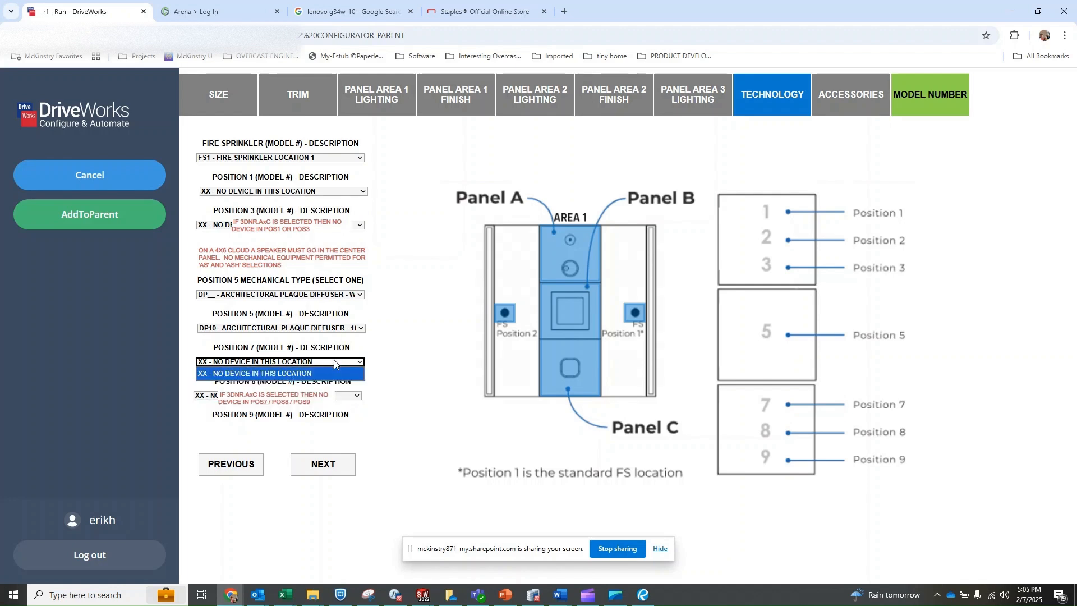
pyautogui.click(335, 361)
# - Set position 5 to the DM__ modular core air diffuser type, model DM10 with the 10in size, and continue to the accessories
pyautogui.click(306, 294)
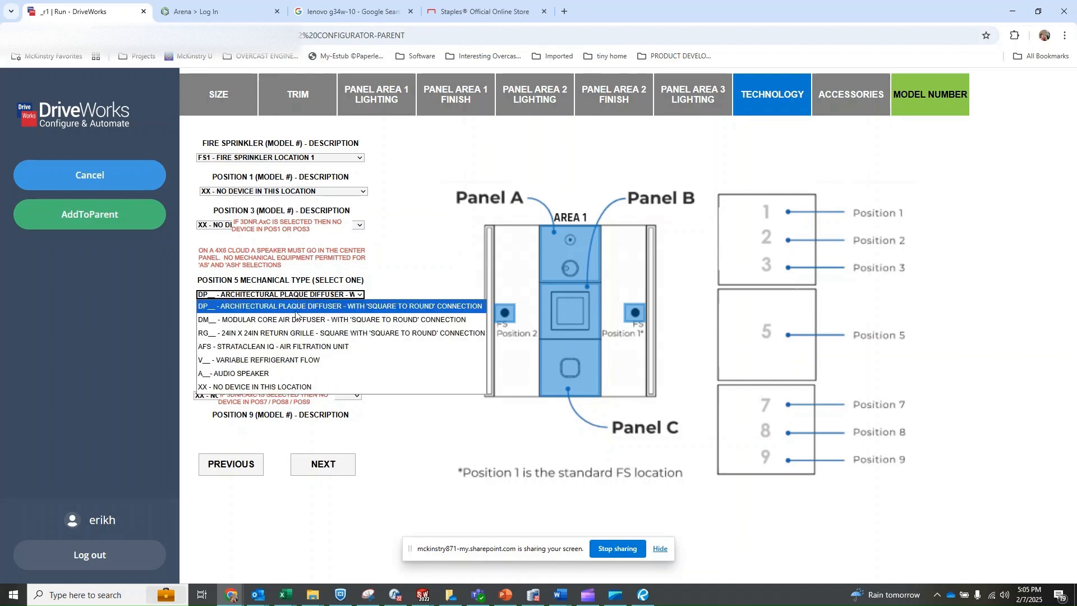
pyautogui.click(287, 321)
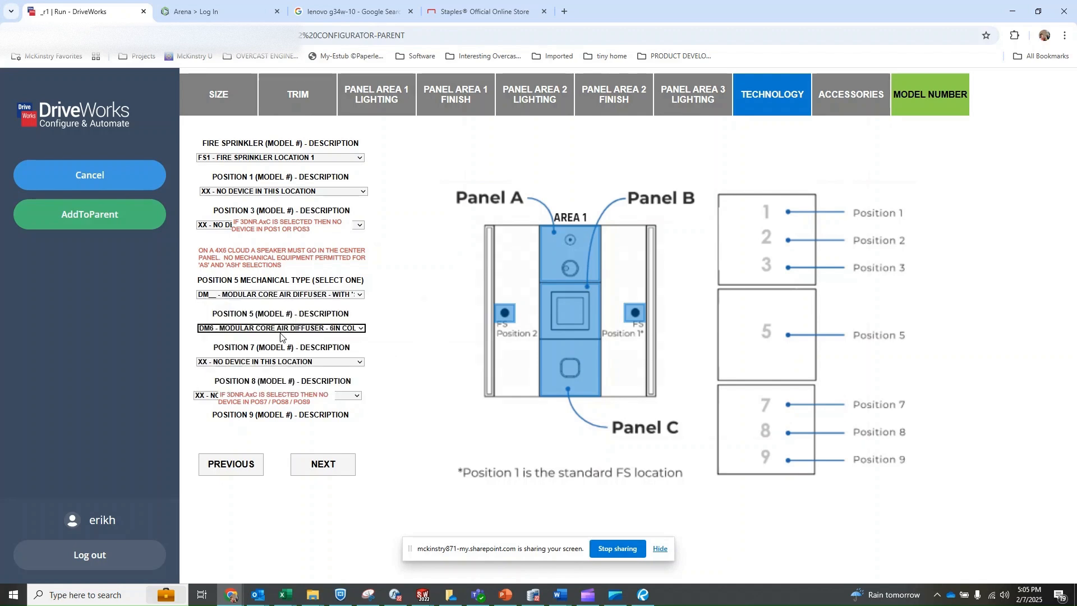
pyautogui.click(282, 330)
pyautogui.click(294, 370)
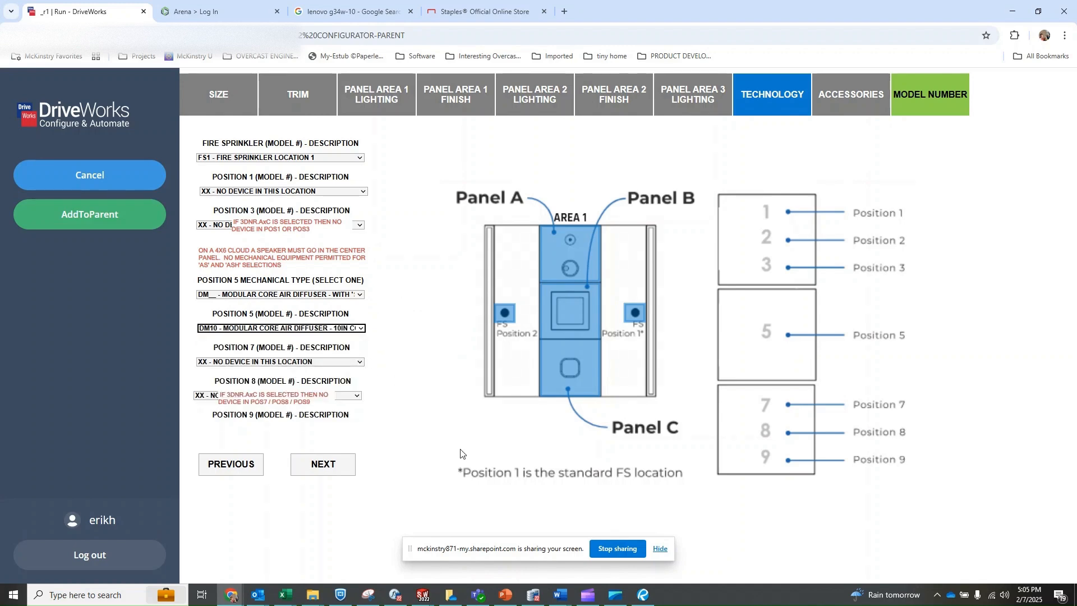
pyautogui.click(329, 466)
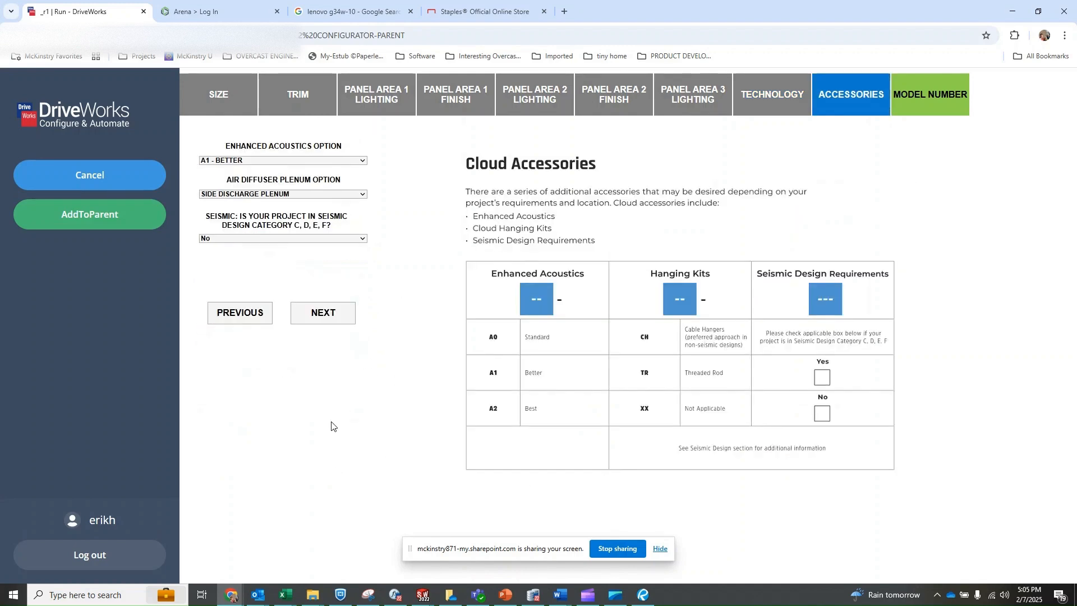
# - Set enhanced acoustics to A0 - Standard and the plenum to XX - No Side Discharge Plenum, and continue to the model number
pyautogui.click(263, 160)
pyautogui.click(262, 178)
pyautogui.click(292, 195)
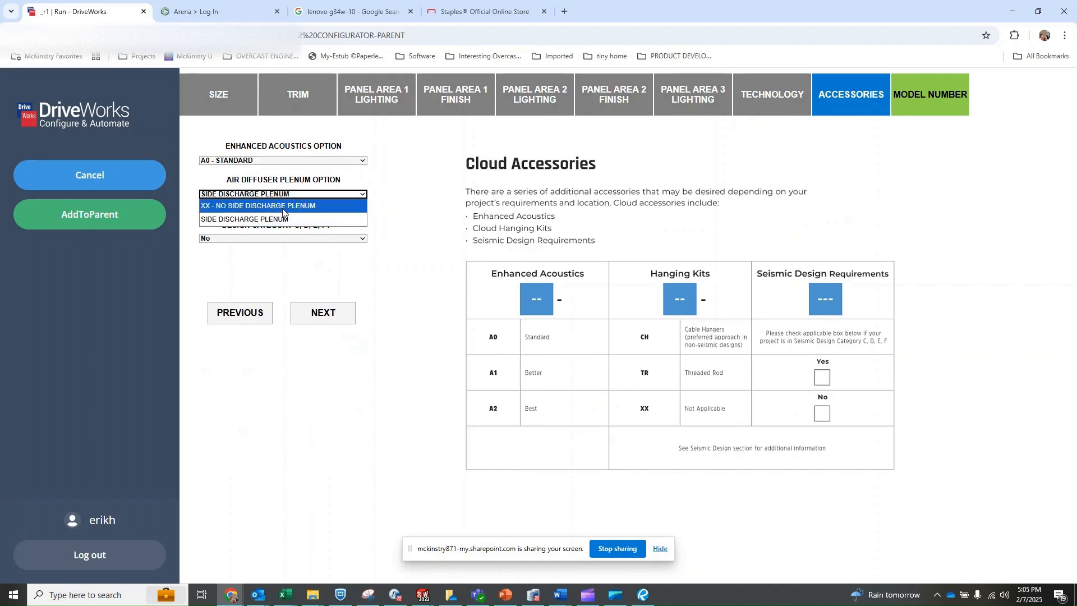
pyautogui.click(283, 203)
pyautogui.click(323, 313)
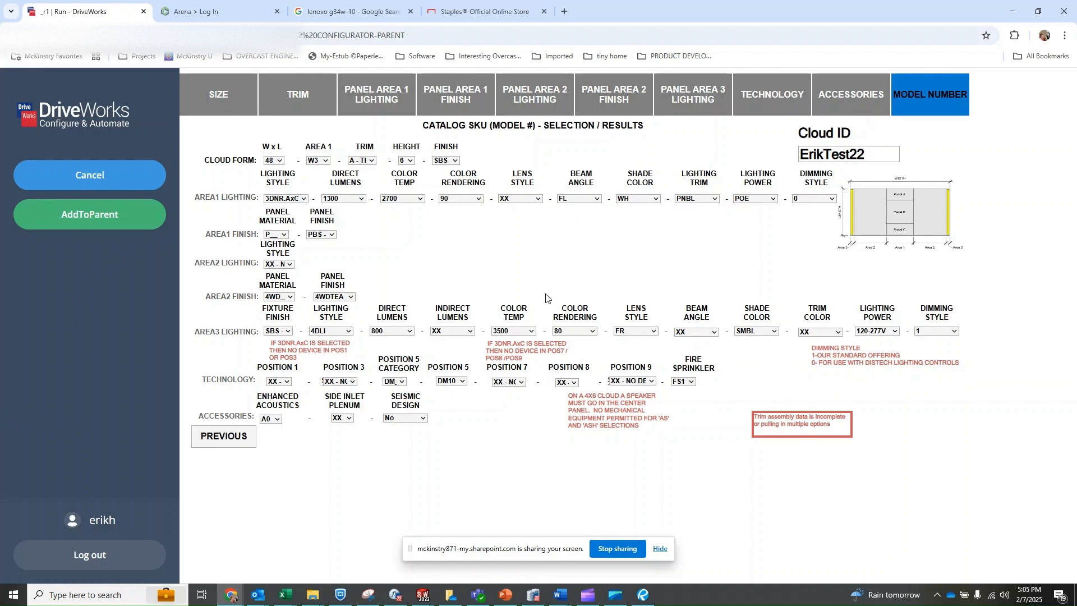
# - Bring up the desktop DriveWorks project window and move it off the configurator form
pyautogui.click(396, 594)
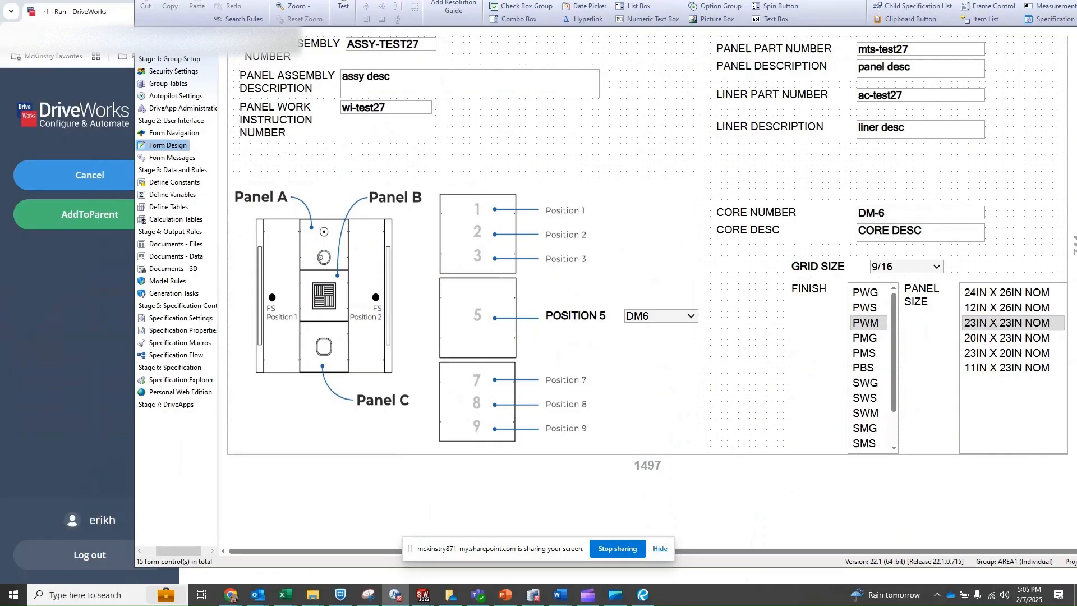
pyautogui.moveTo(786, 0); pyautogui.dragTo(710, 0)
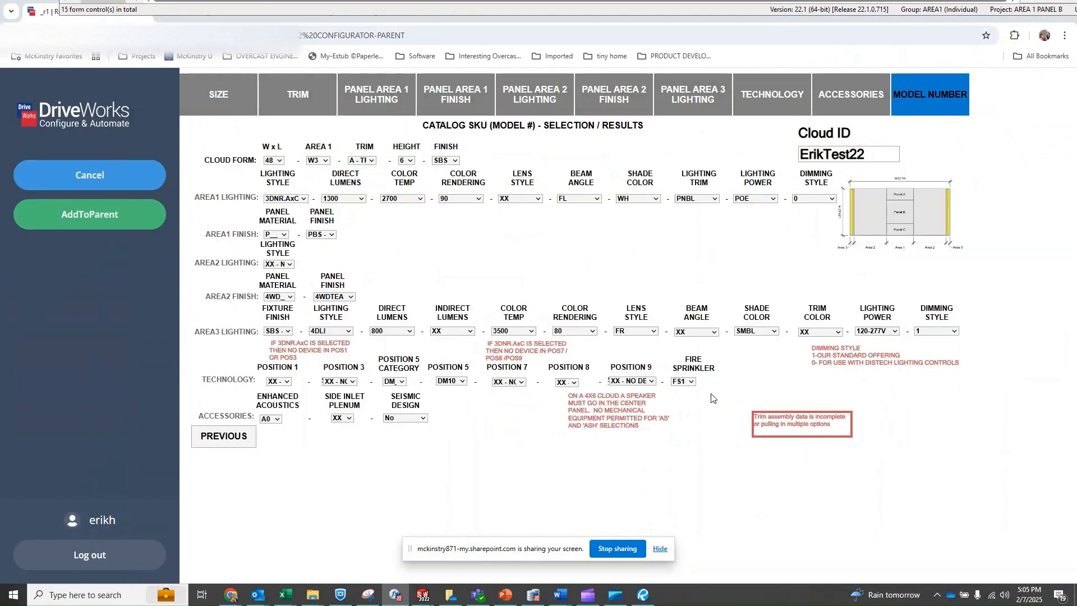
# - Add the configured cloud item to the parent project and export the project data
pyautogui.click(68, 226)
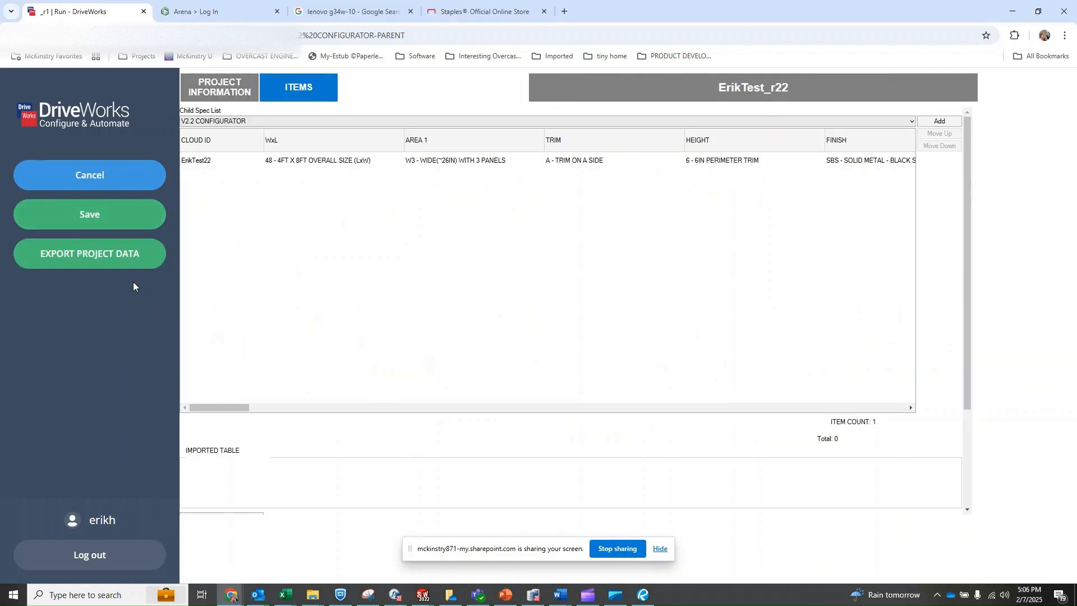
pyautogui.click(115, 265)
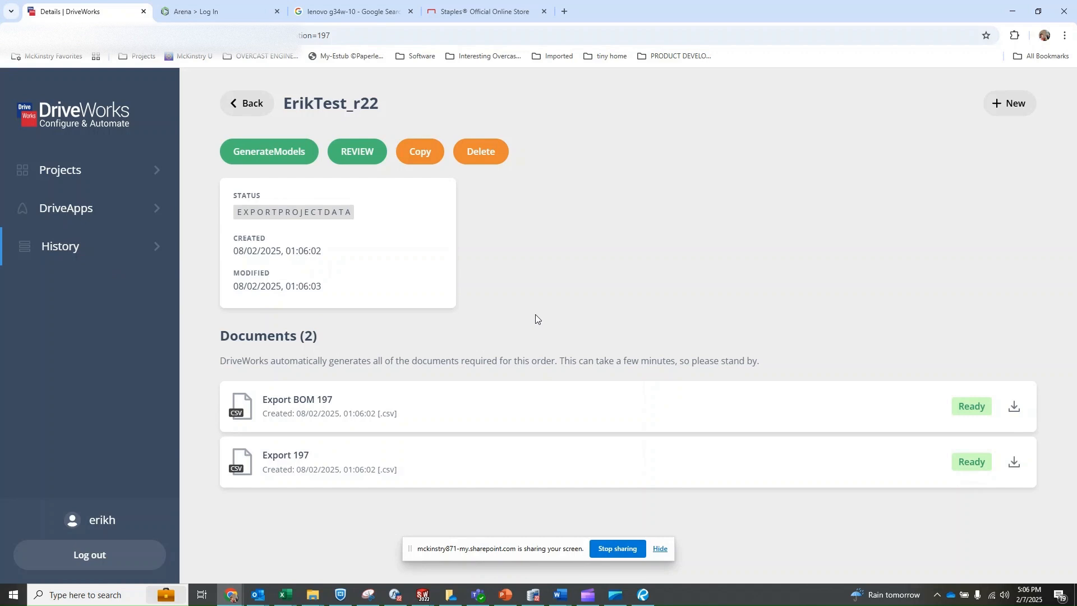
# - Generate the models for the exported cloud project
pyautogui.click(266, 157)
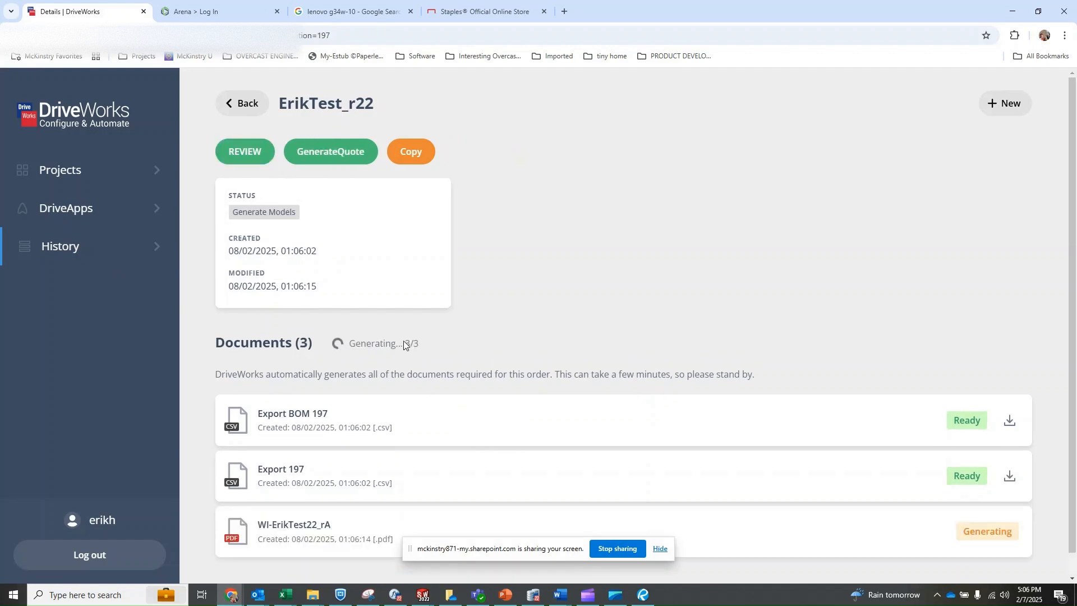
pyautogui.scroll(-1, 403, 341)
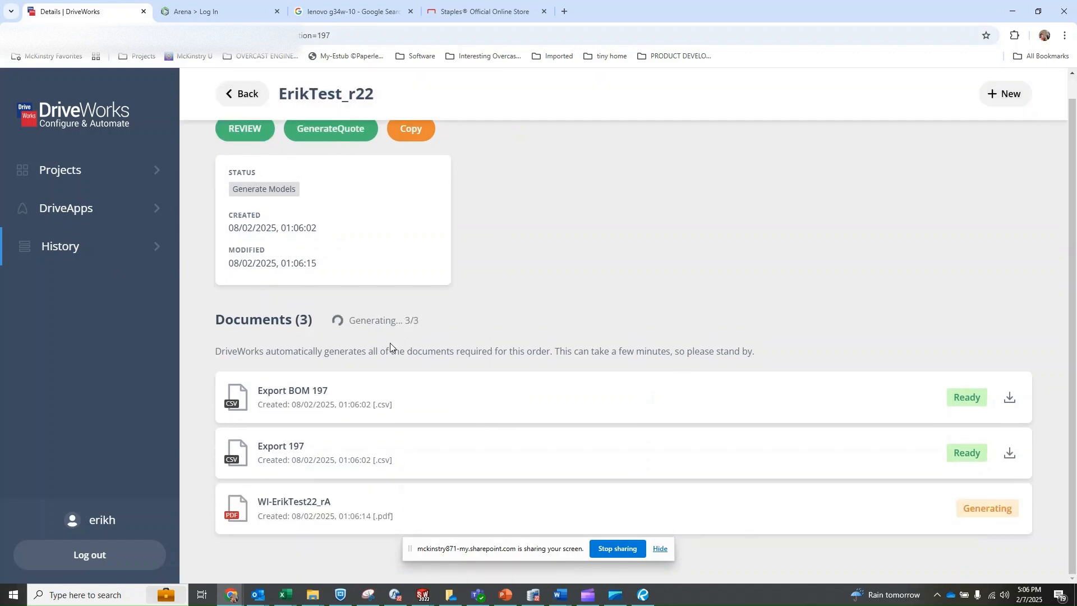
# - Open the Export 197 CSV in Excel, examine the cloud's exported area selections, and close the file
pyautogui.click(297, 452)
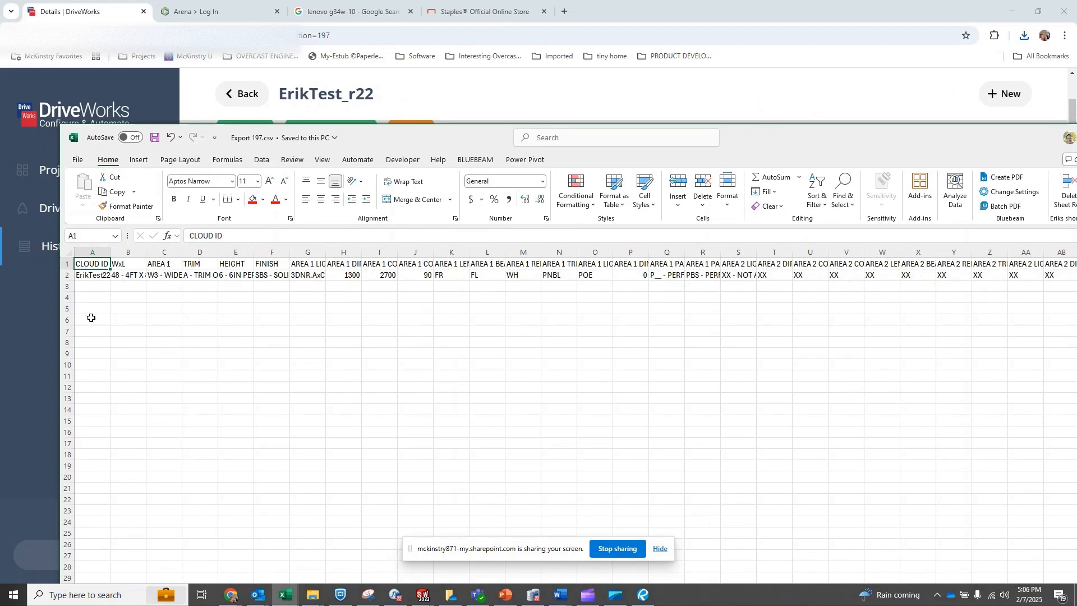
pyautogui.moveTo(83, 290); pyautogui.dragTo(133, 375)
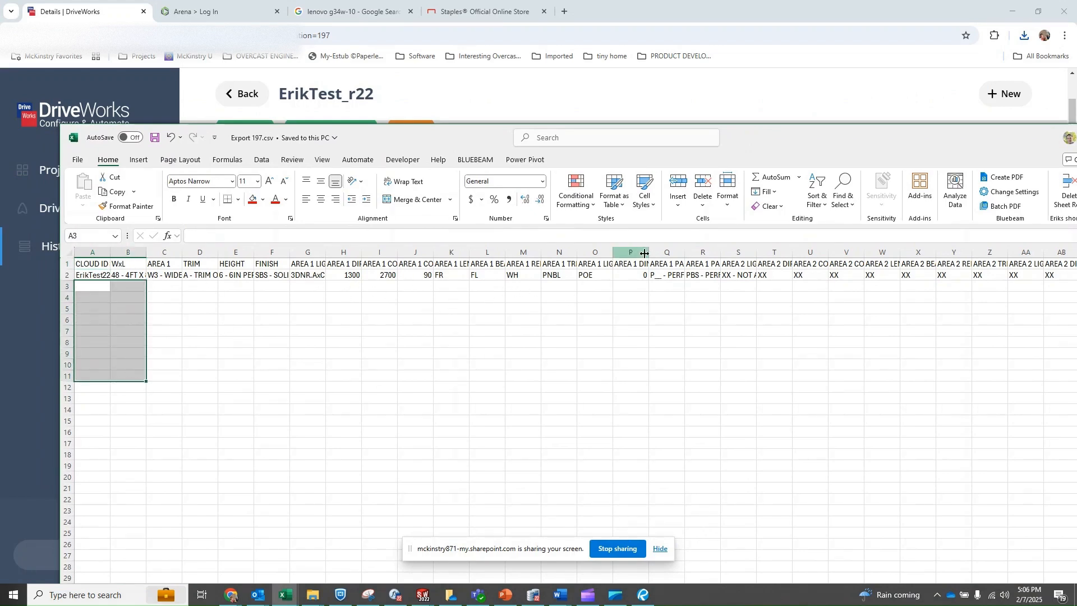
pyautogui.click(667, 275)
pyautogui.moveTo(738, 275); pyautogui.dragTo(771, 276)
pyautogui.moveTo(783, 134); pyautogui.dragTo(675, 147)
pyautogui.click(1041, 151)
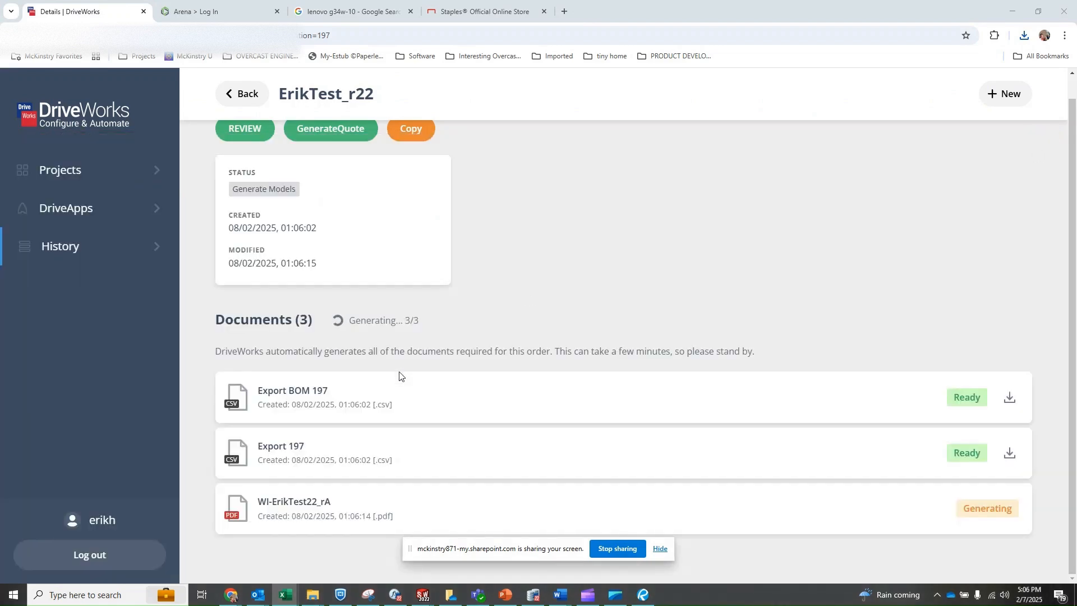
# - Open the Export BOM 197 CSV in Excel, widen the item number column, and examine the descriptions, item numbers and quantities
pyautogui.click(283, 396)
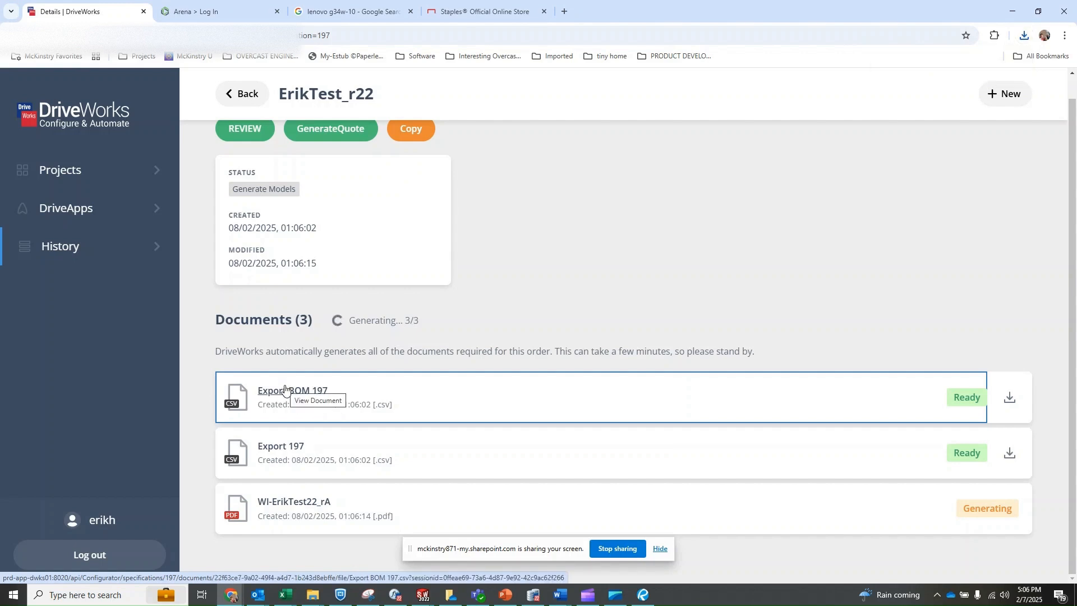
pyautogui.click(1025, 35)
pyautogui.click(953, 85)
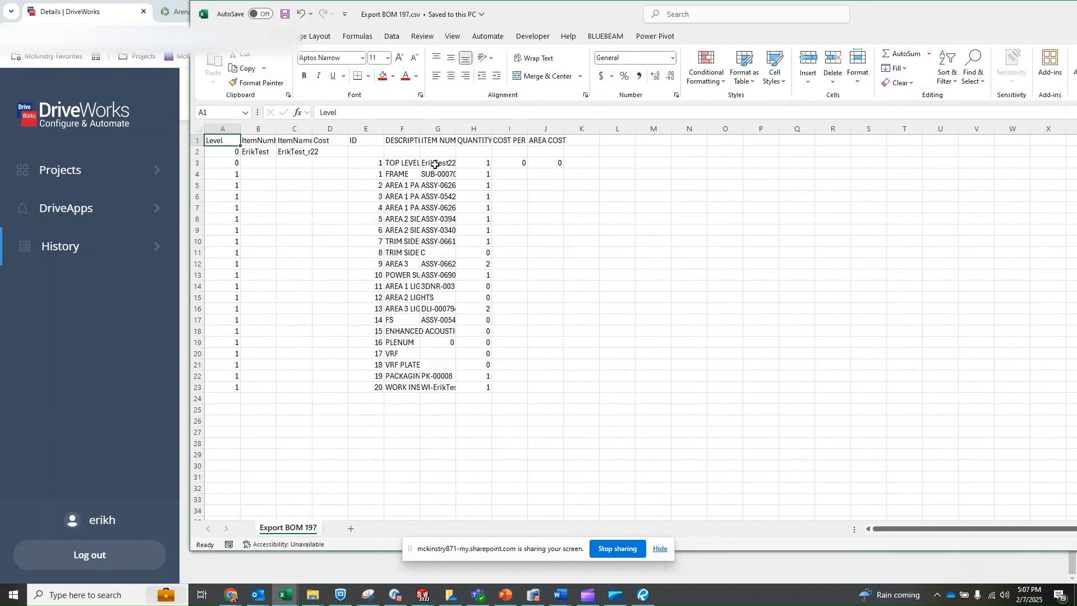
pyautogui.moveTo(433, 163); pyautogui.dragTo(448, 386)
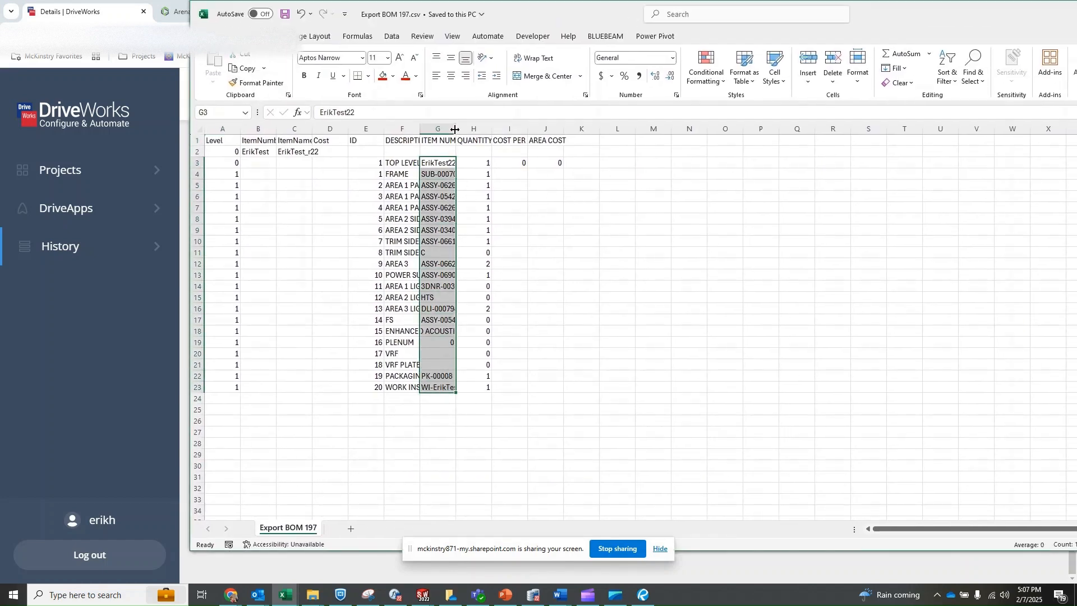
pyautogui.moveTo(456, 129); pyautogui.dragTo(492, 129)
pyautogui.moveTo(401, 163); pyautogui.dragTo(521, 391)
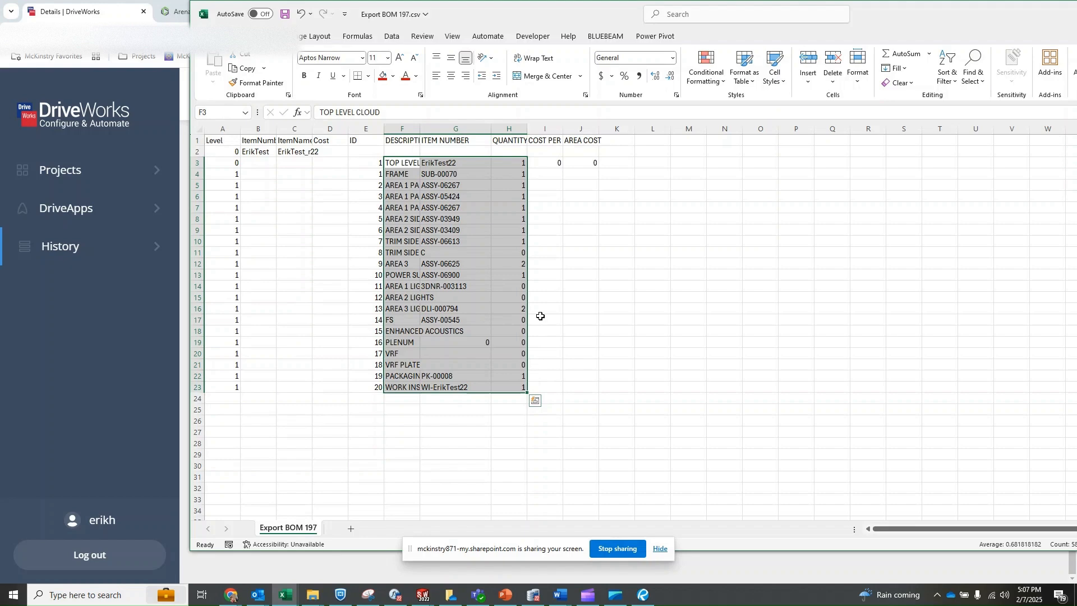
# - Close the Export BOM 197 workbook without saving its changes
pyautogui.doubleClick(975, 8)
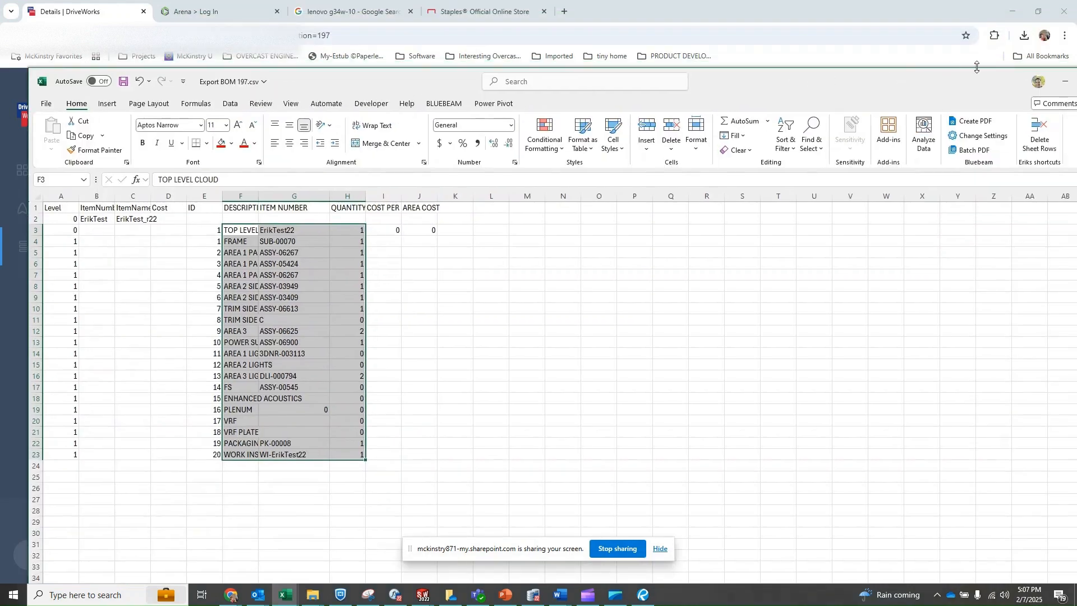
pyautogui.moveTo(977, 69); pyautogui.dragTo(771, 88)
pyautogui.click(913, 100)
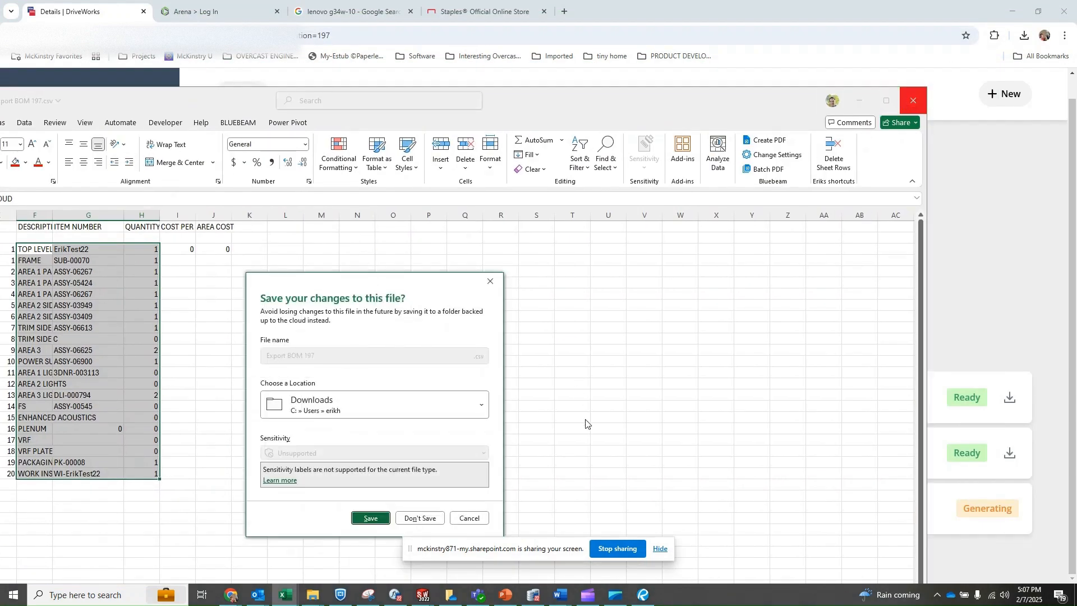
pyautogui.click(423, 519)
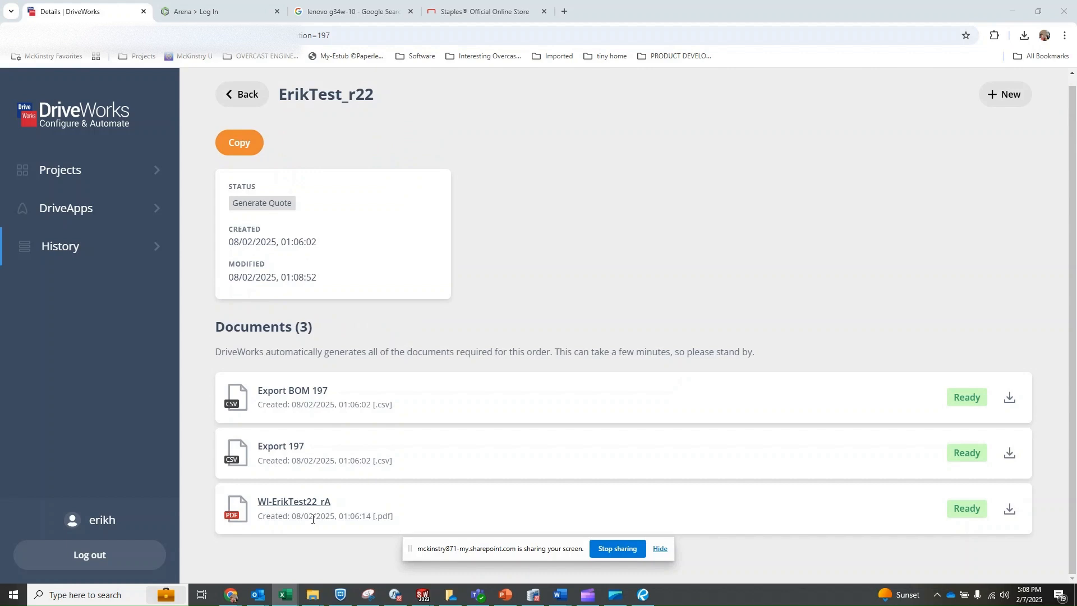
# - Download the generated work instruction PDF, keep it despite the block, and open it for viewing
pyautogui.click(1010, 509)
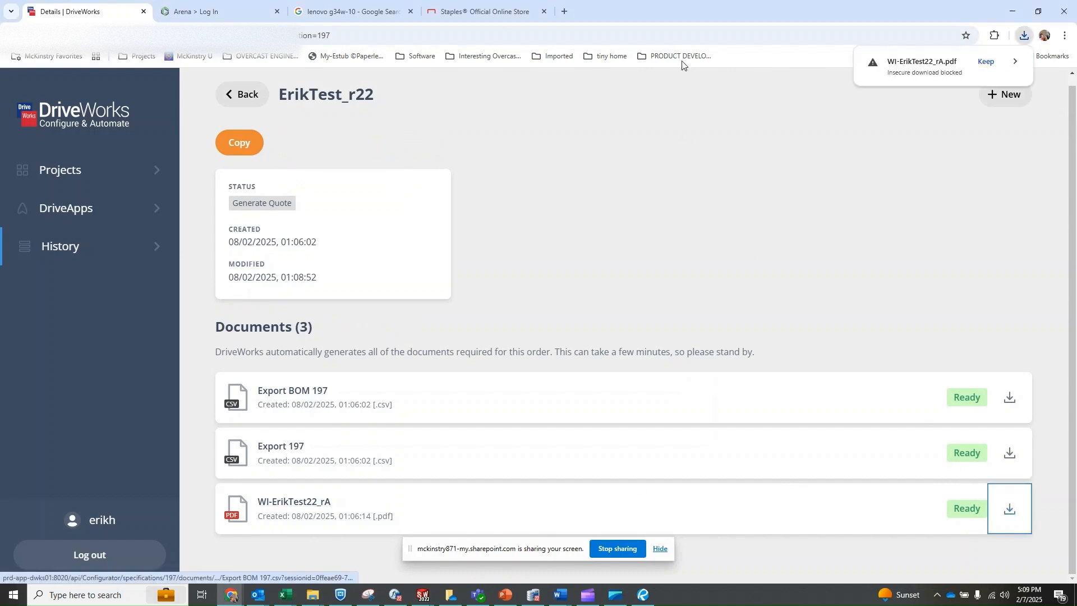
pyautogui.click(987, 63)
pyautogui.click(931, 63)
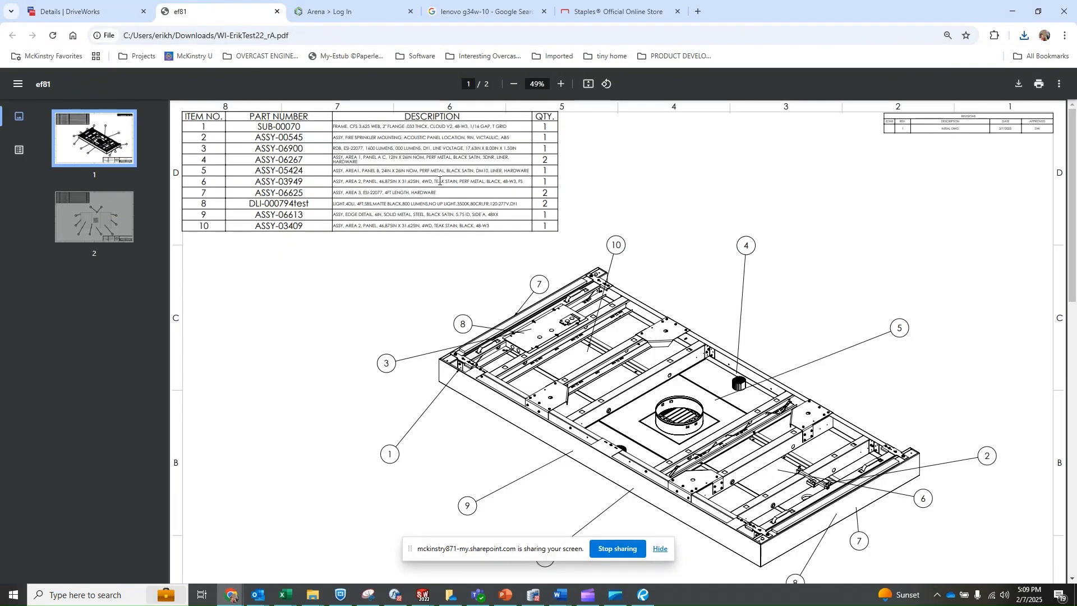
# - Examine the parts table and ballooned assembly views on both sheets of the work instruction PDF
pyautogui.scroll(-10, 359, 234)
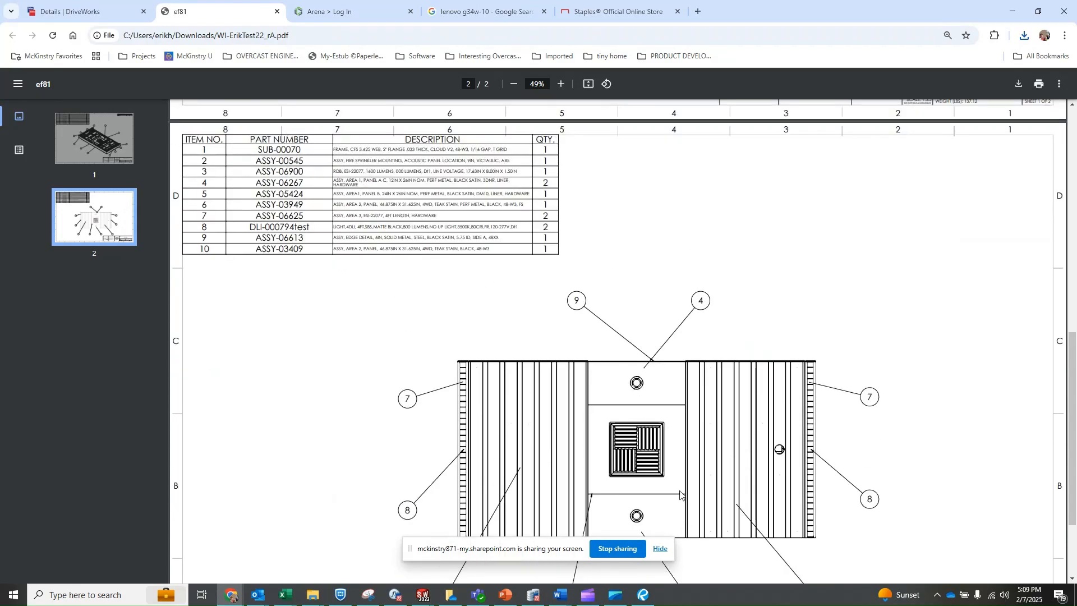
pyautogui.scroll(-2, 681, 494)
pyautogui.scroll(8, 695, 443)
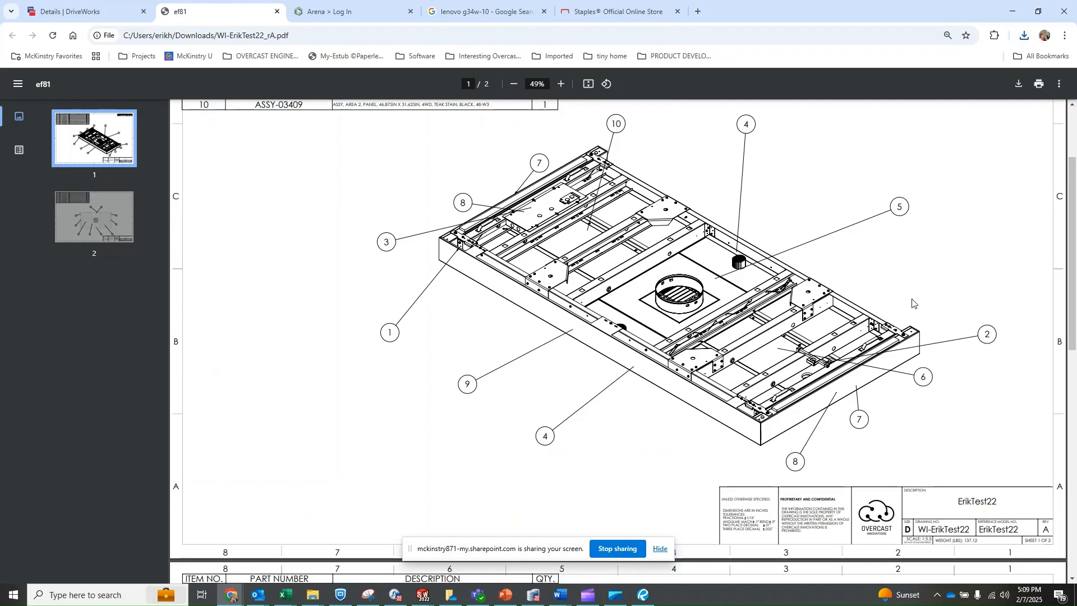
pyautogui.scroll(2, 252, 220)
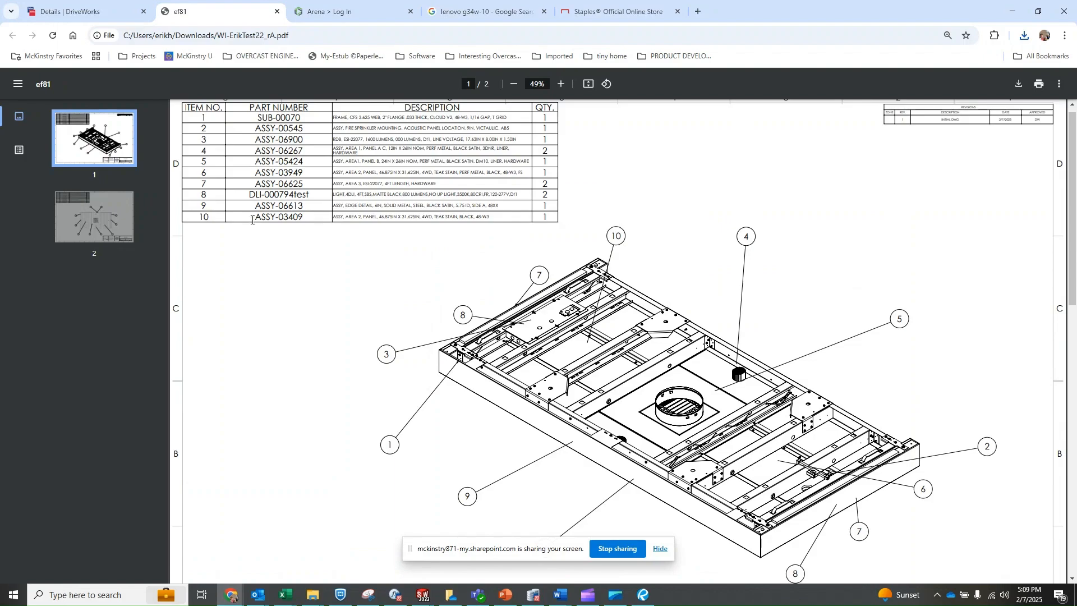
pyautogui.scroll(-1, 492, 447)
# - Switch to SOLIDWORKS and open the generated top-level cloud assembly from its folder
pyautogui.moveTo(310, 583)
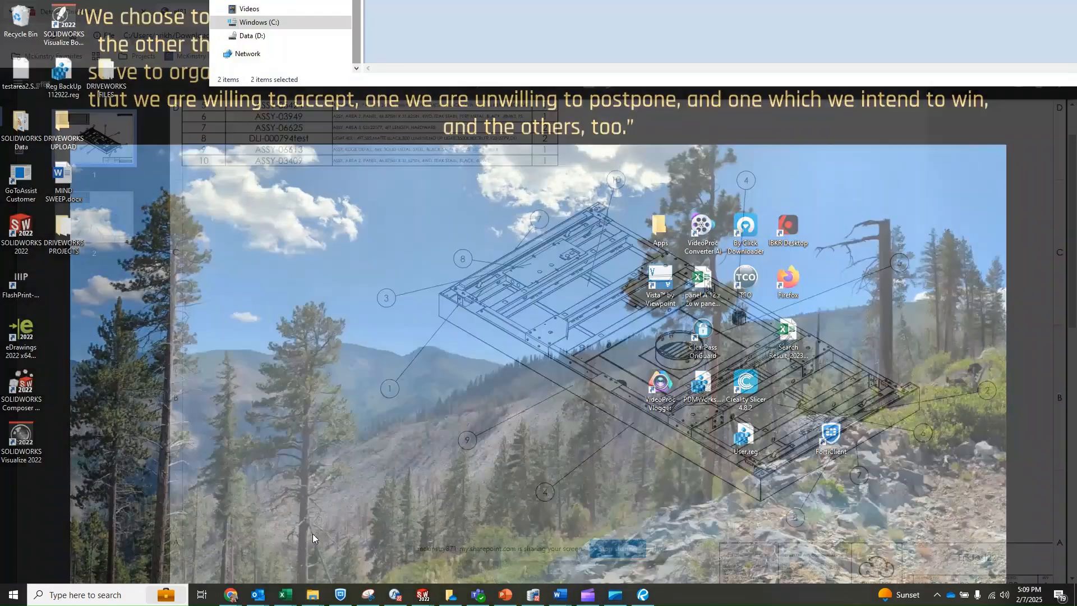
pyautogui.click(313, 533)
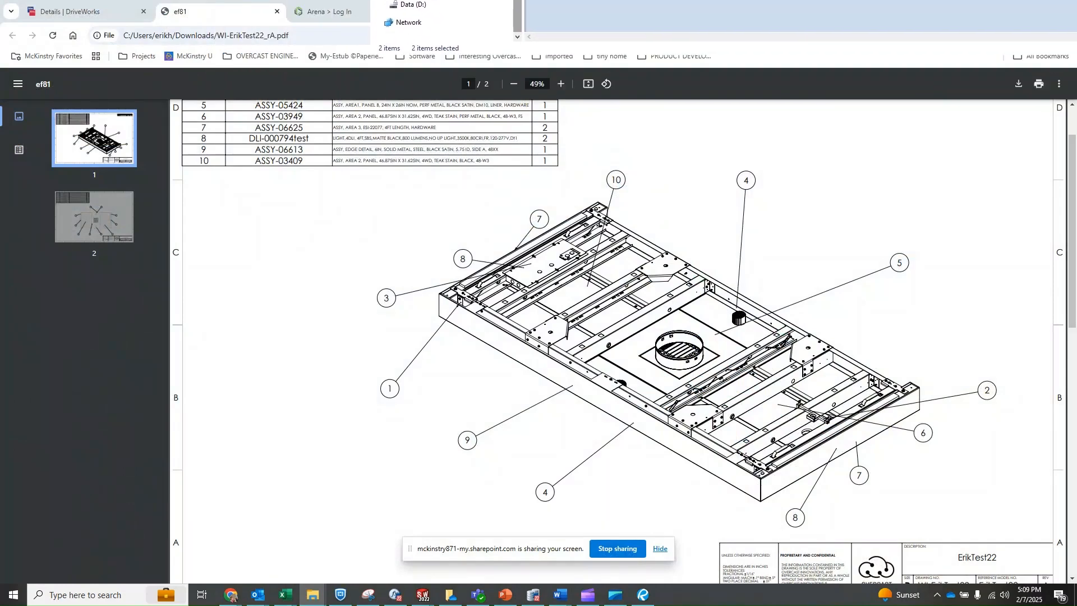
pyautogui.moveTo(423, 595)
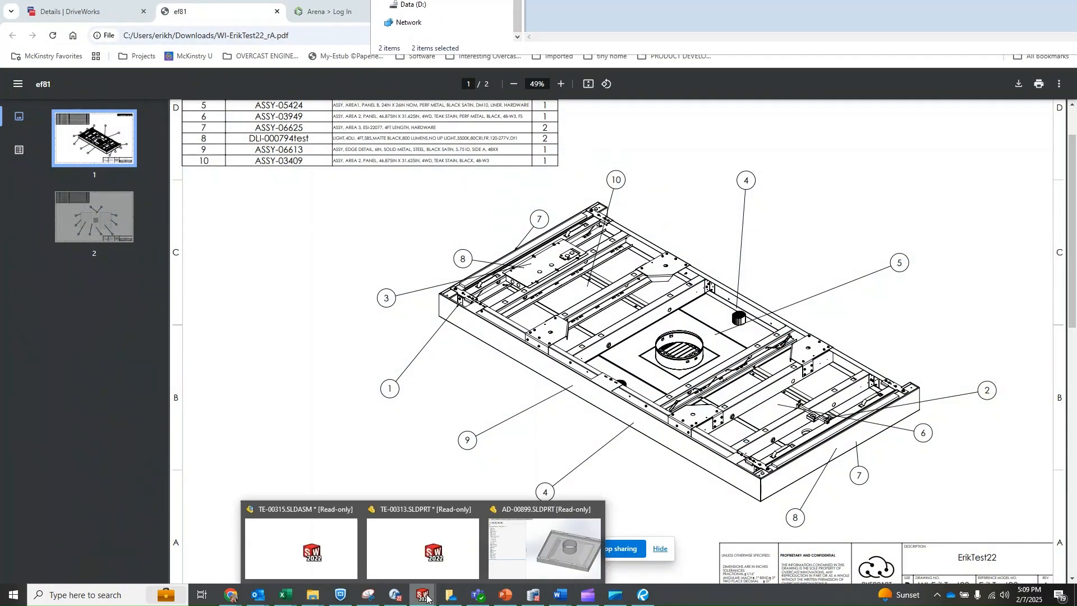
pyautogui.click(531, 550)
pyautogui.click(85, 10)
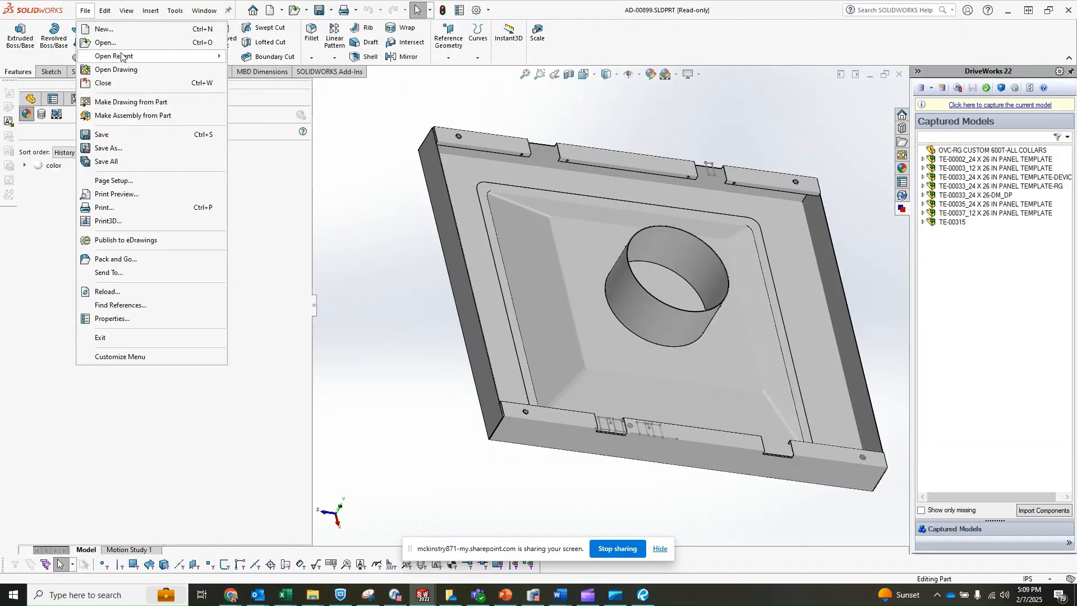
pyautogui.moveTo(124, 56)
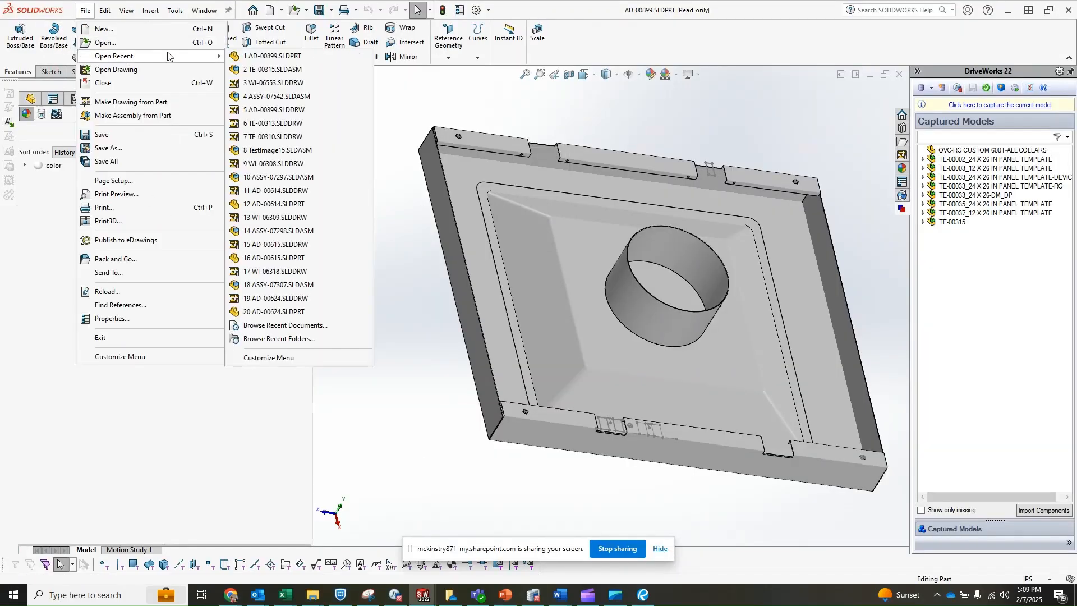
pyautogui.click(313, 595)
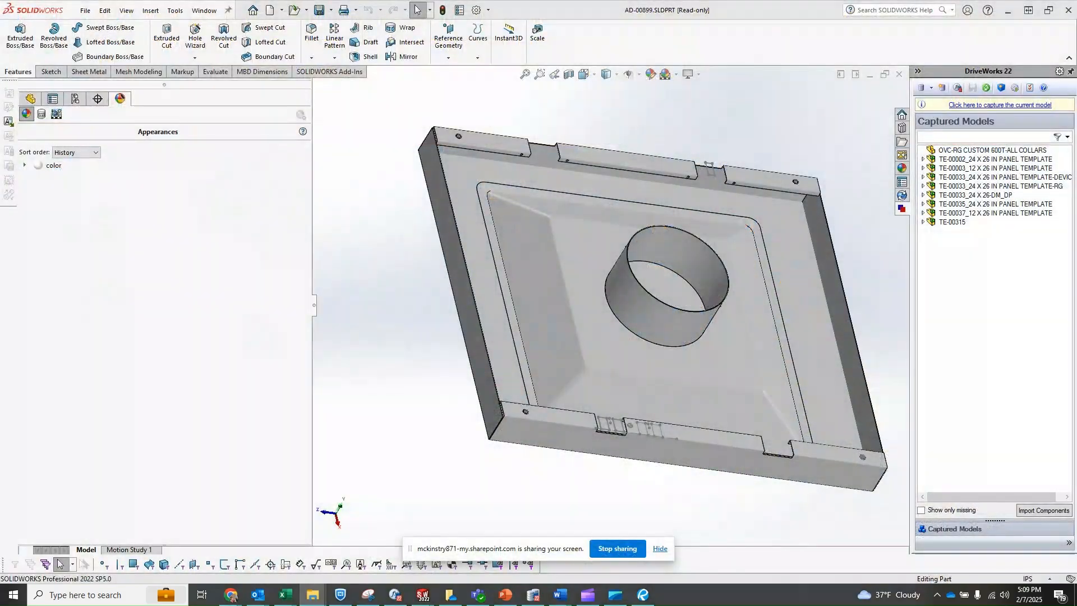
pyautogui.moveTo(424, 594)
pyautogui.click(589, 542)
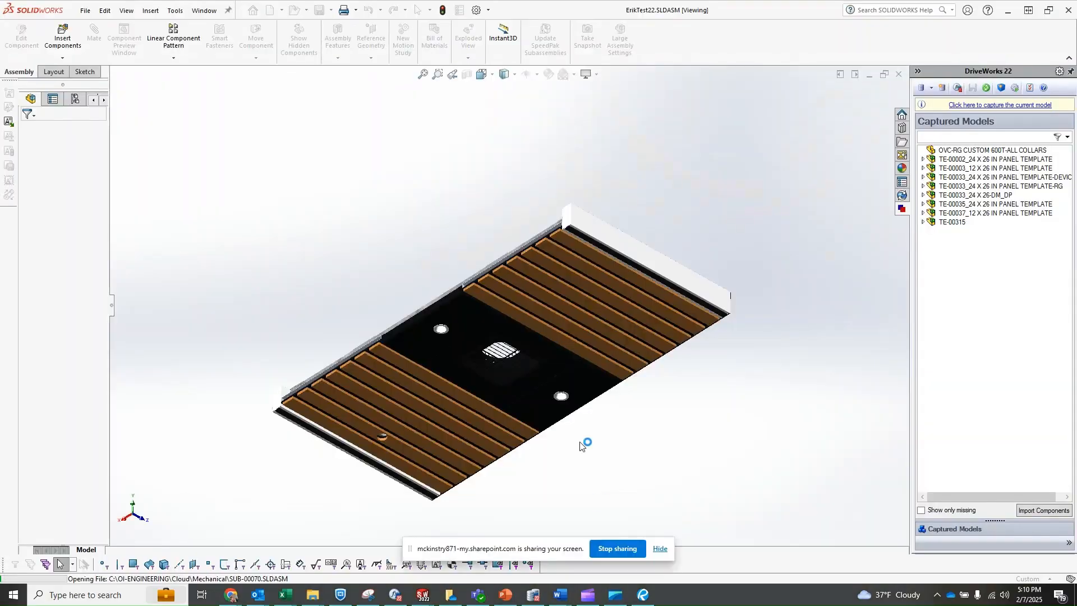
# - Examine the loaded cloud assembly from its slatted panel face and from the frame side
pyautogui.moveTo(558, 306); pyautogui.dragTo(488, 217, button='middle')
pyautogui.scroll(-1, 444, 303)
pyautogui.moveTo(443, 302); pyautogui.dragTo(468, 384, button='middle')
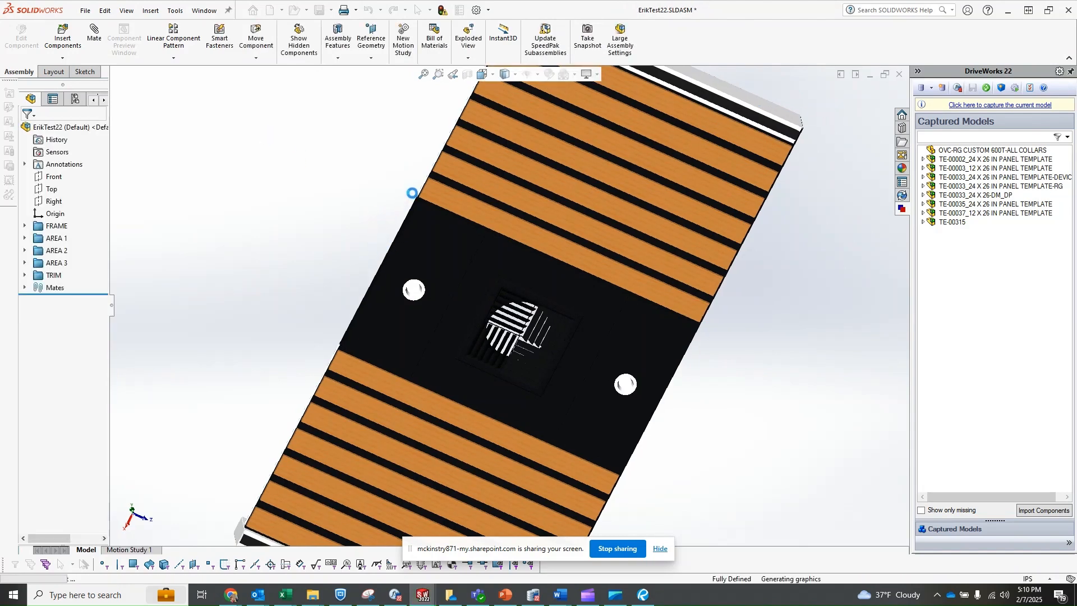
pyautogui.moveTo(407, 219); pyautogui.dragTo(494, 202, button='middle')
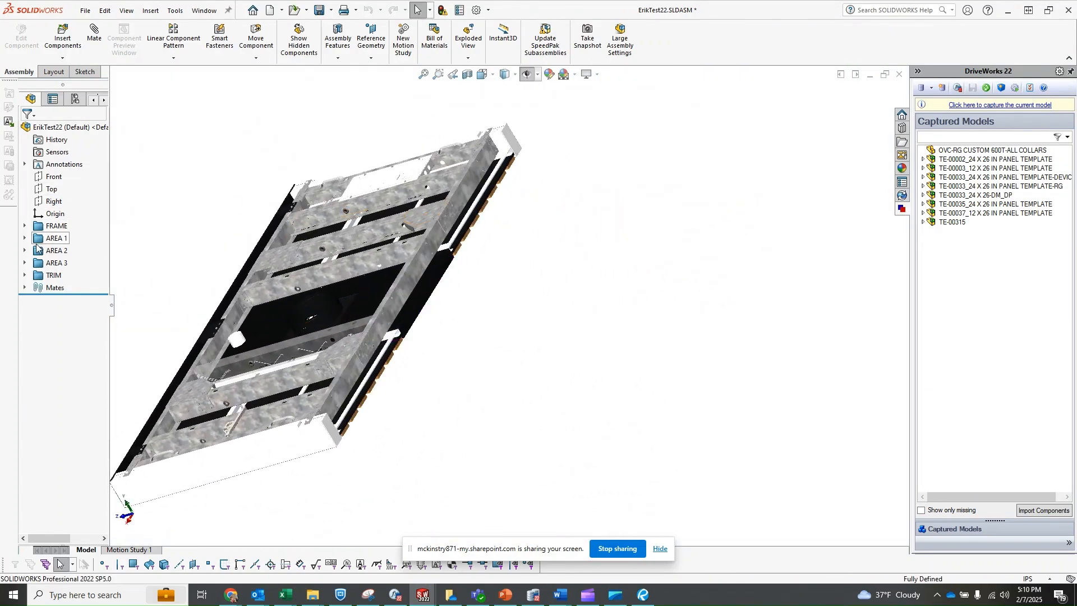
# - Select the ASSY-06613 trim component in the TRIM folder and examine its position along the cloud's edge
pyautogui.click(25, 276)
pyautogui.click(80, 287)
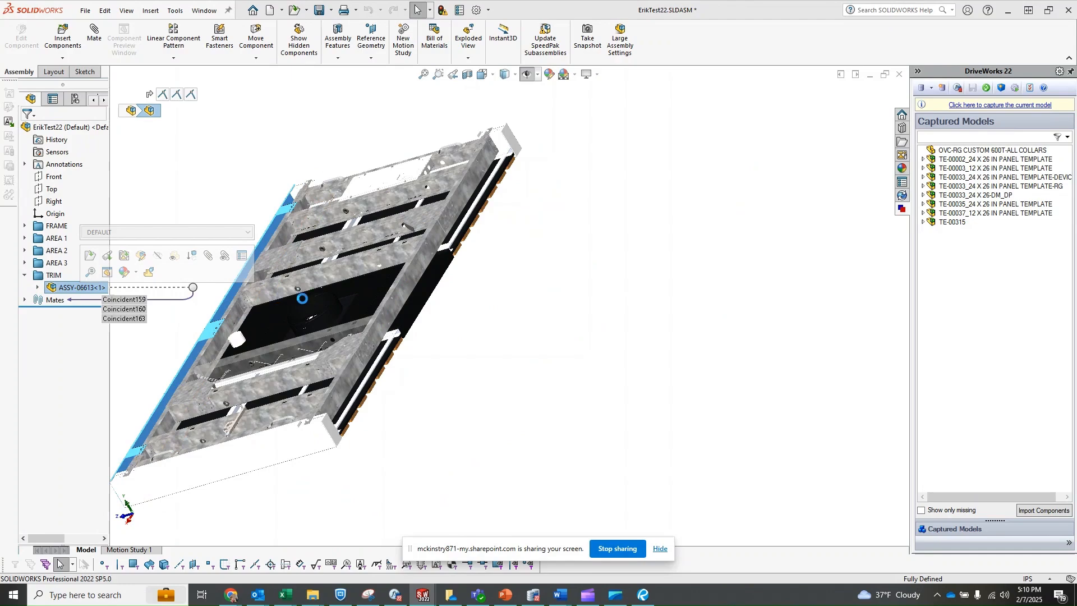
pyautogui.moveTo(317, 299); pyautogui.dragTo(392, 194, button='middle')
pyautogui.scroll(-5, 309, 267)
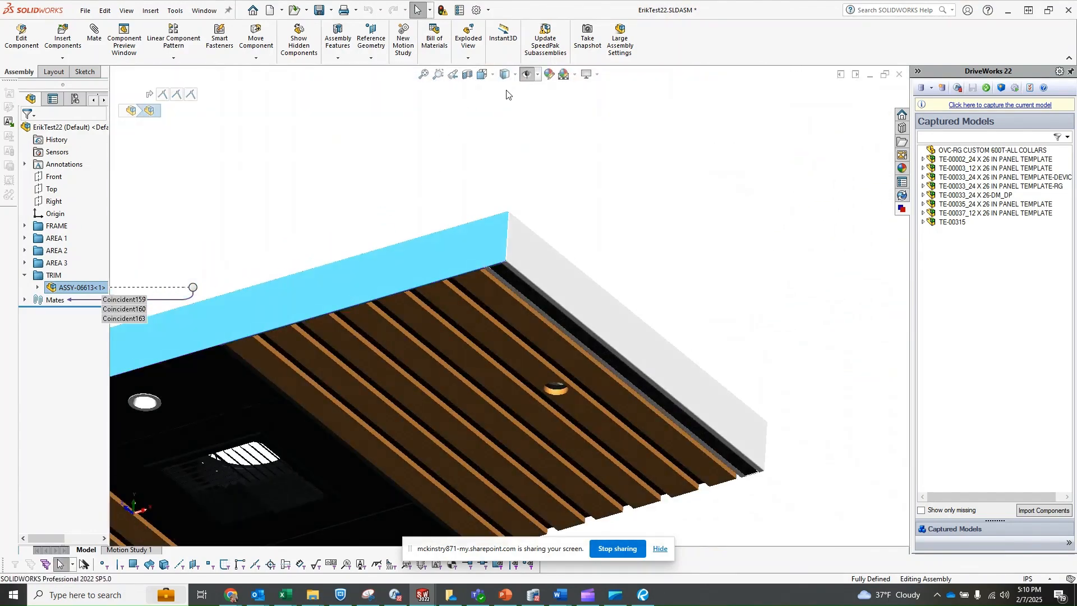
pyautogui.scroll(4, 465, 315)
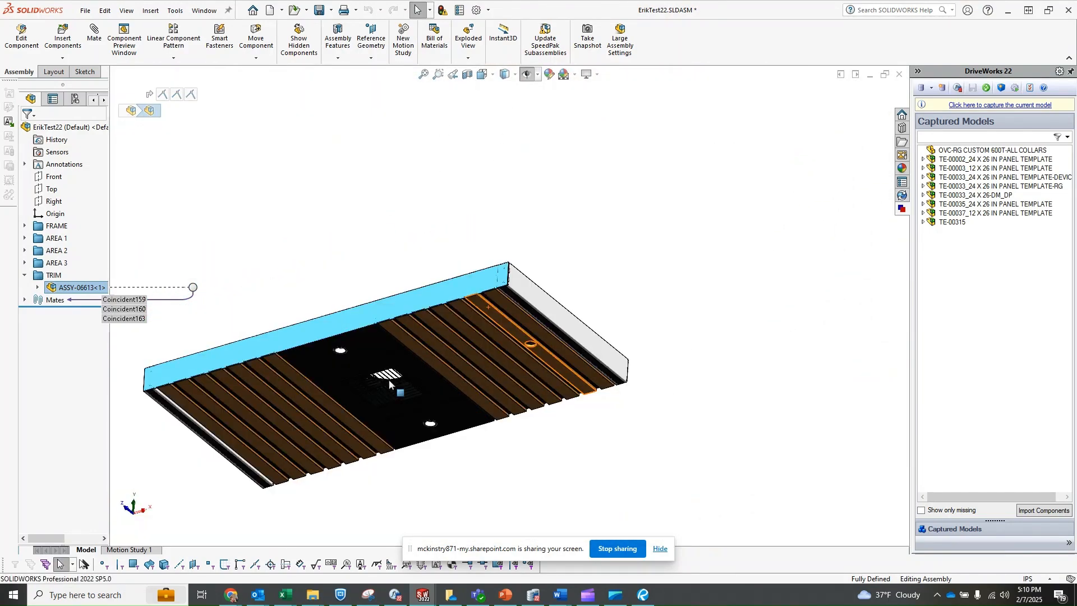
# - Inspect the centre panel's diffuser opening up close, and view the whole cloud from its front and back
pyautogui.moveTo(393, 387); pyautogui.dragTo(315, 159, button='middle')
pyautogui.scroll(-6, 379, 281)
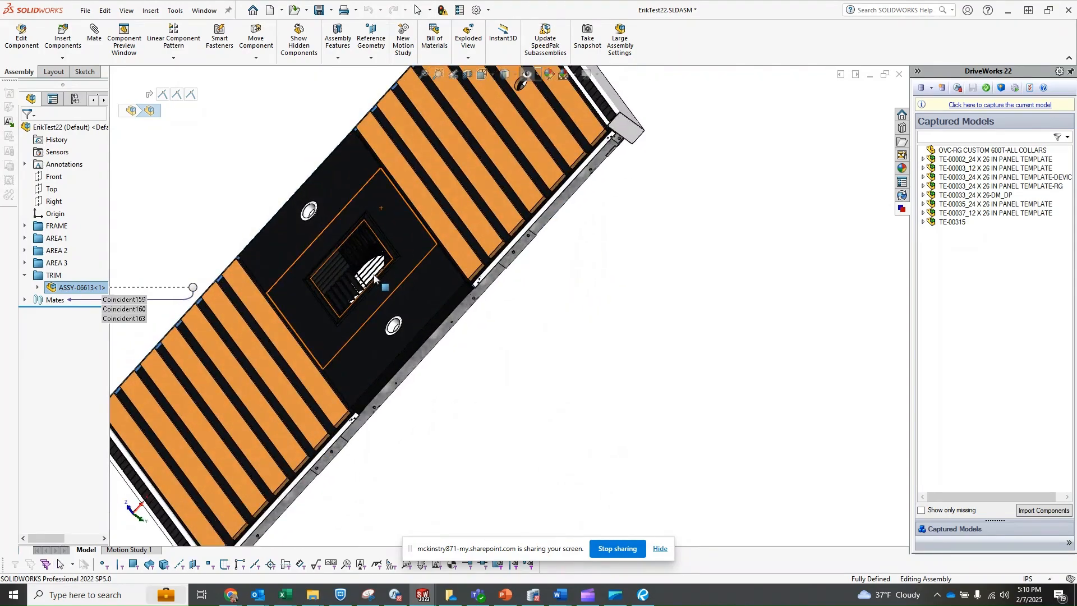
pyautogui.moveTo(386, 285); pyautogui.dragTo(406, 300, button='middle')
pyautogui.scroll(7, 371, 246)
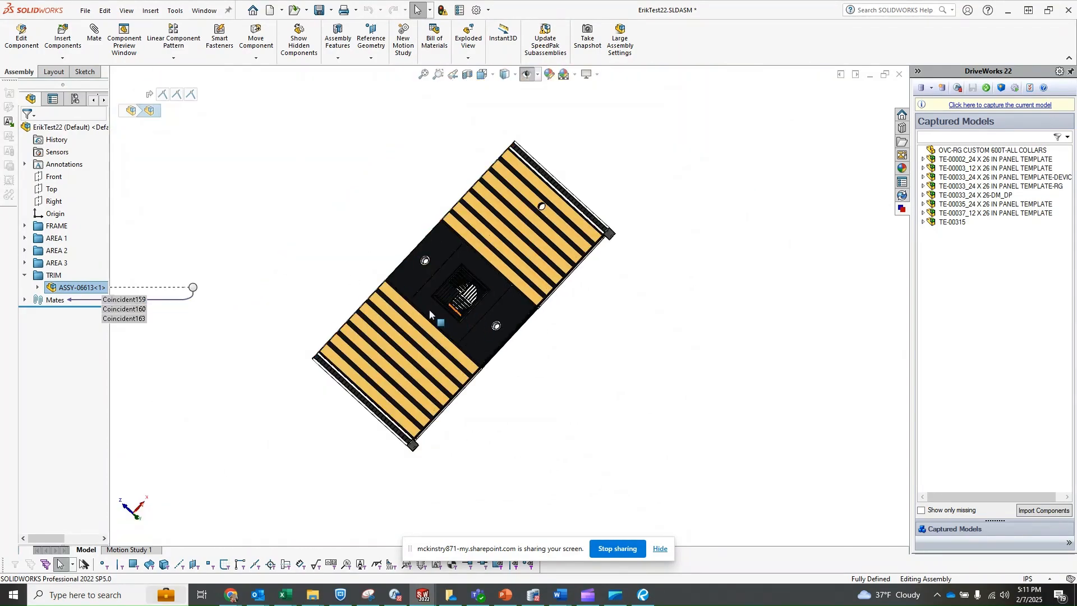
pyautogui.moveTo(368, 244); pyautogui.dragTo(392, 308, button='middle')
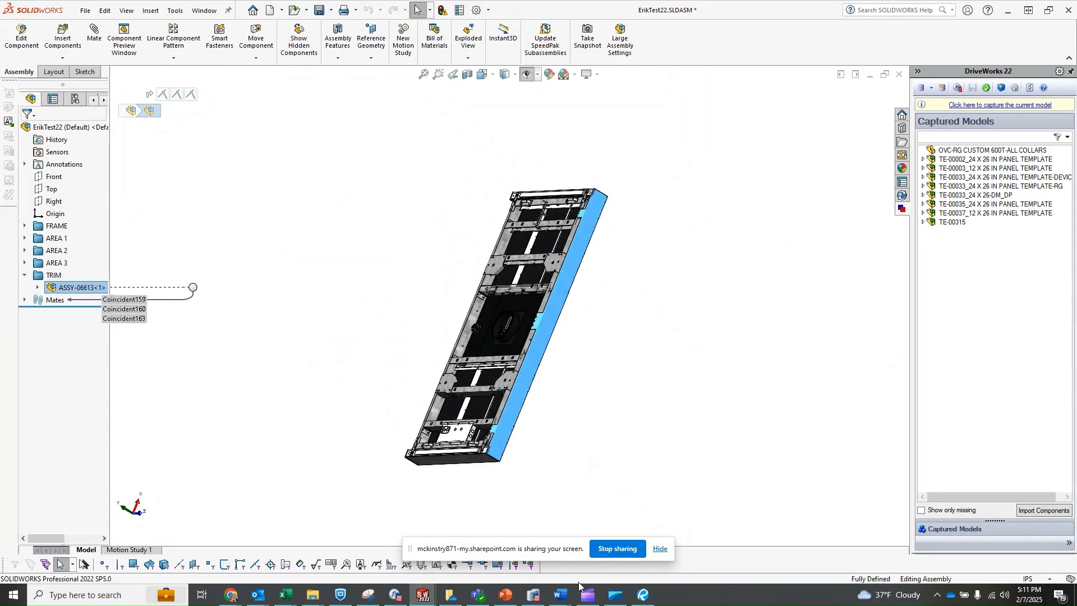